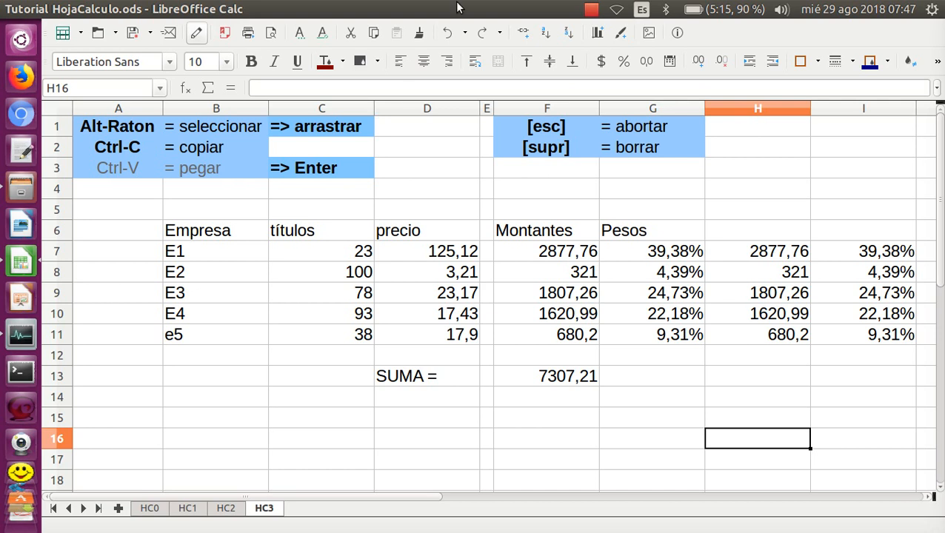
pyautogui.moveTo(557, 111); pyautogui.dragTo(615, 107)
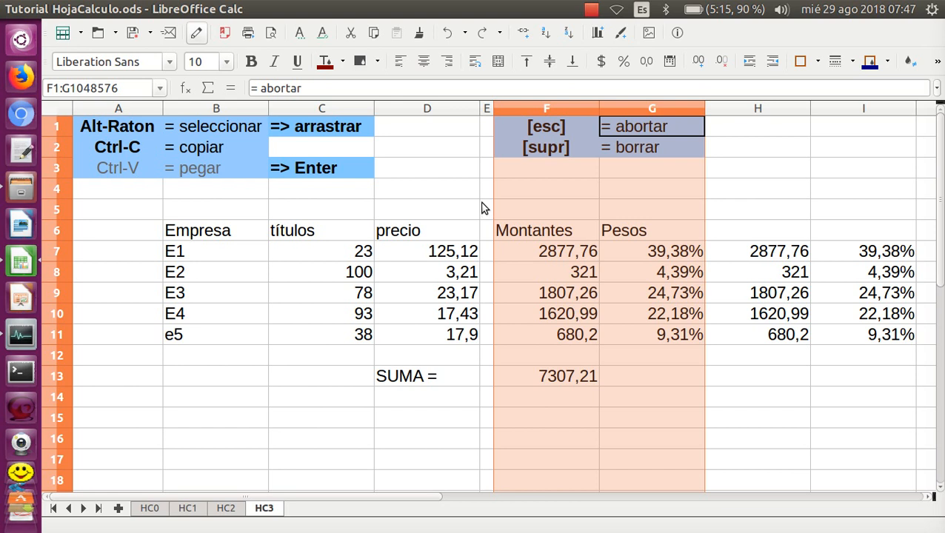
pyautogui.click(550, 189)
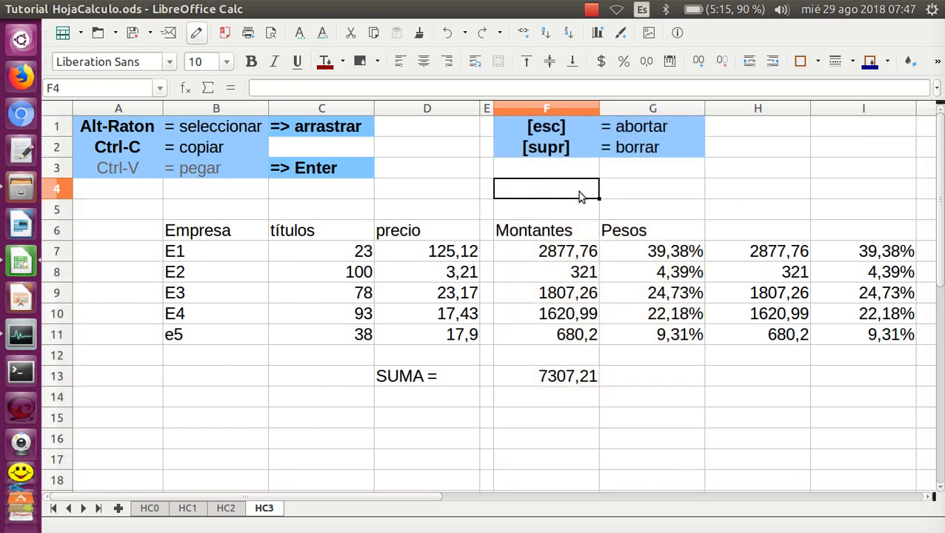
pyautogui.moveTo(579, 191); pyautogui.dragTo(601, 195)
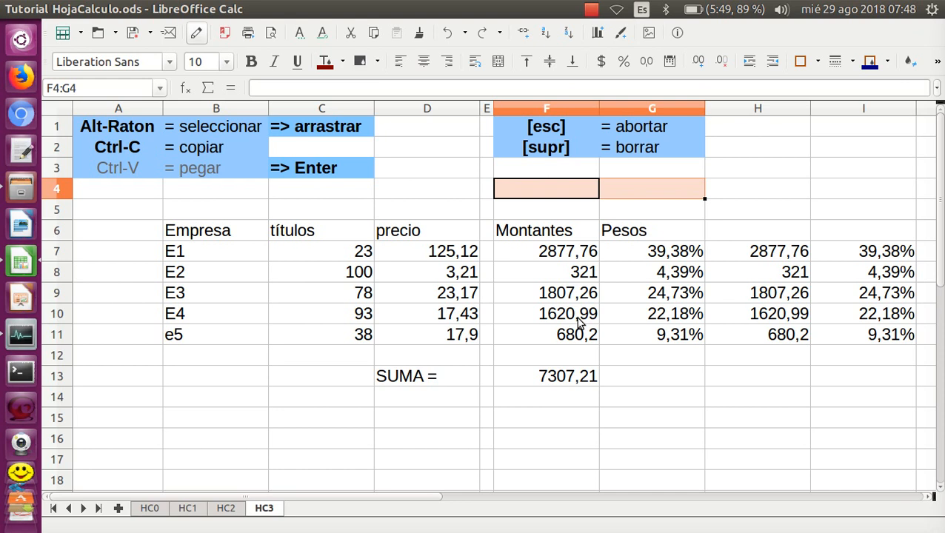
pyautogui.click(614, 223)
pyautogui.click(572, 193)
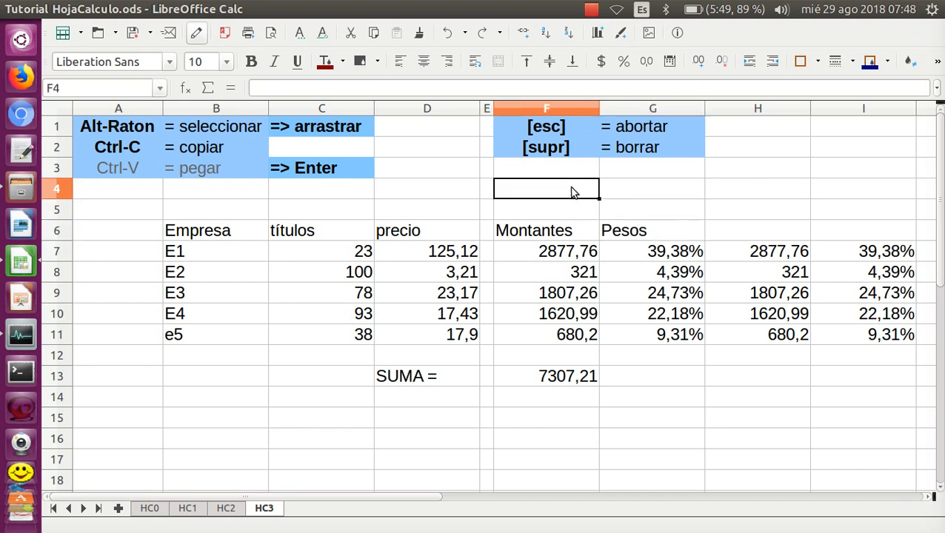
pyautogui.moveTo(573, 193); pyautogui.dragTo(607, 192)
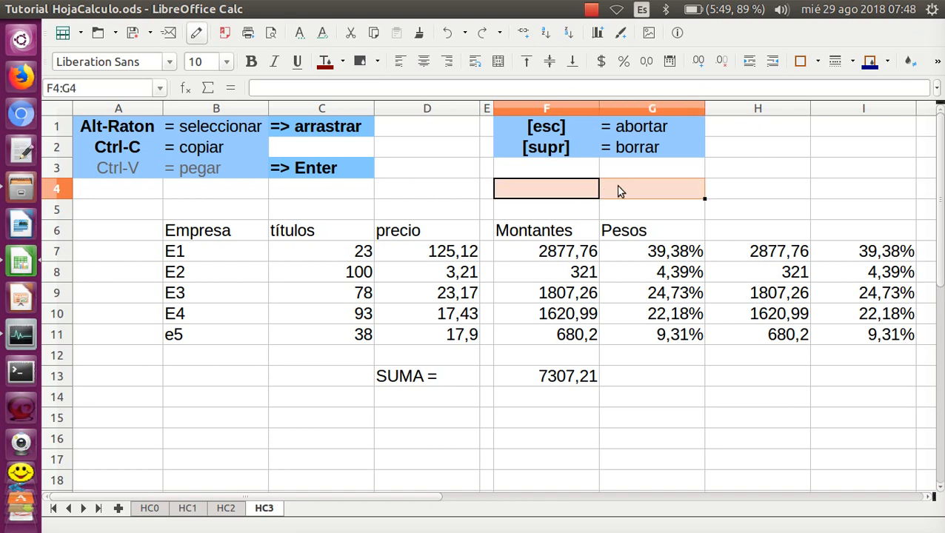
pyautogui.click(588, 188)
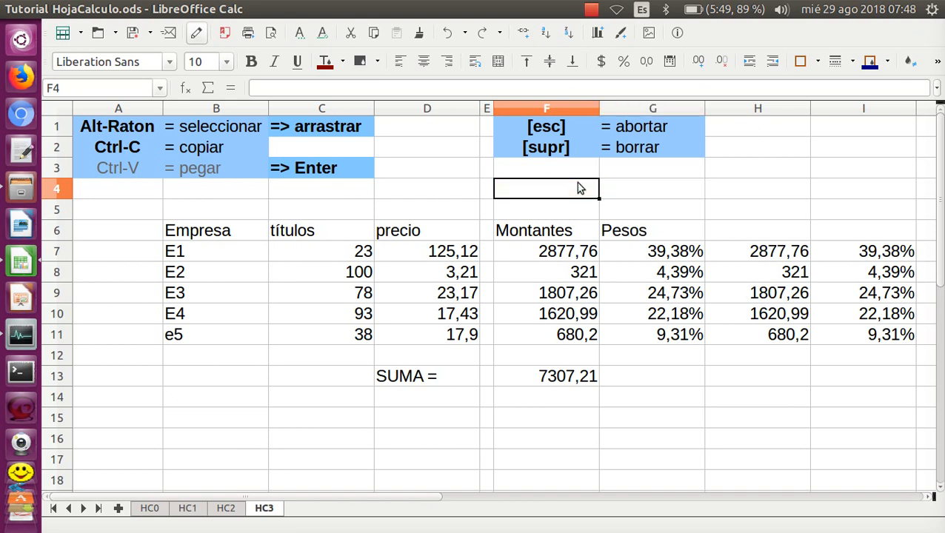
# Merge and center cells F4:G4 above the Montantes and Pesos columns
pyautogui.moveTo(588, 188); pyautogui.dragTo(617, 190)
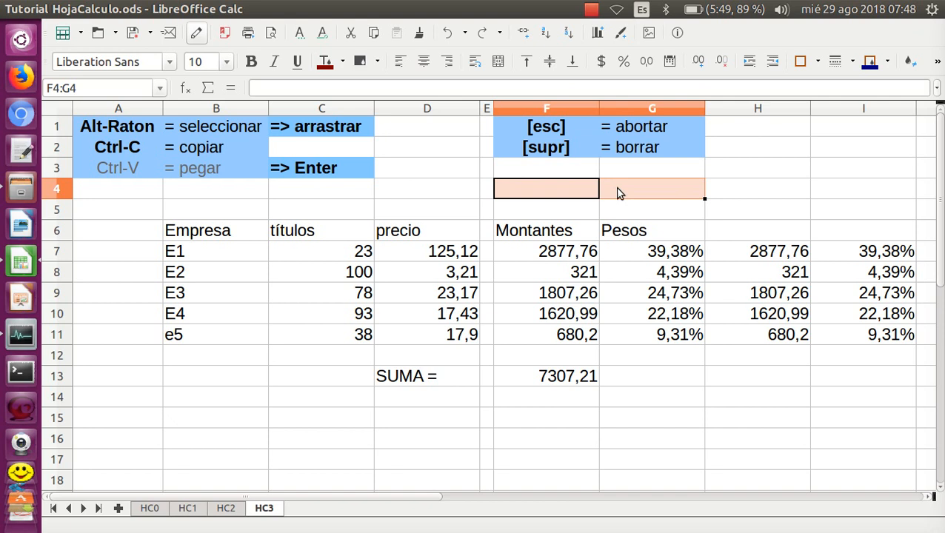
pyautogui.rightClick(619, 192)
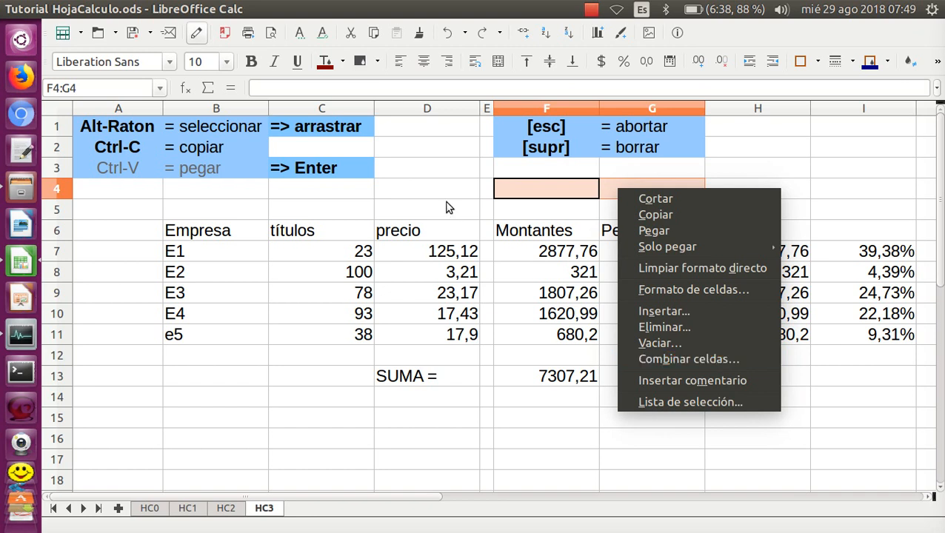
pyautogui.press('Escape')
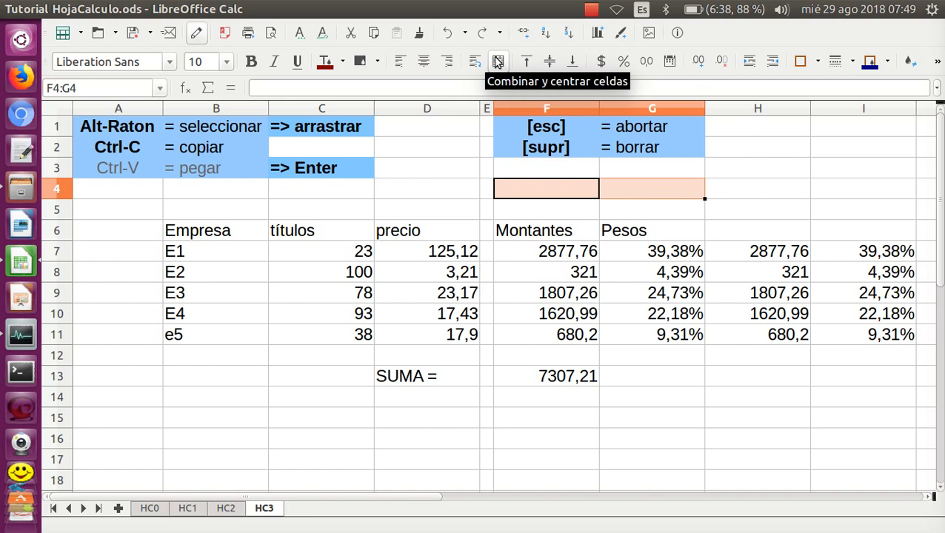
pyautogui.click(498, 61)
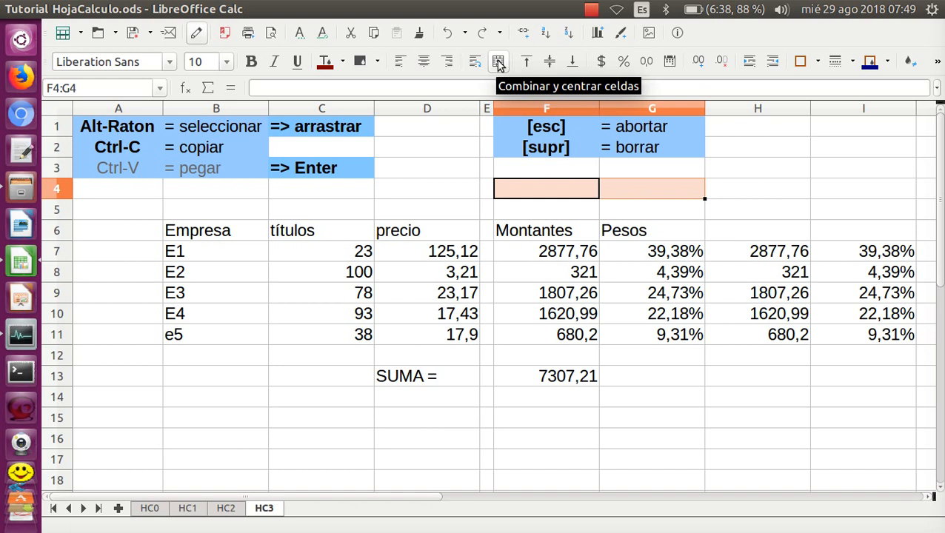
pyautogui.click(499, 63)
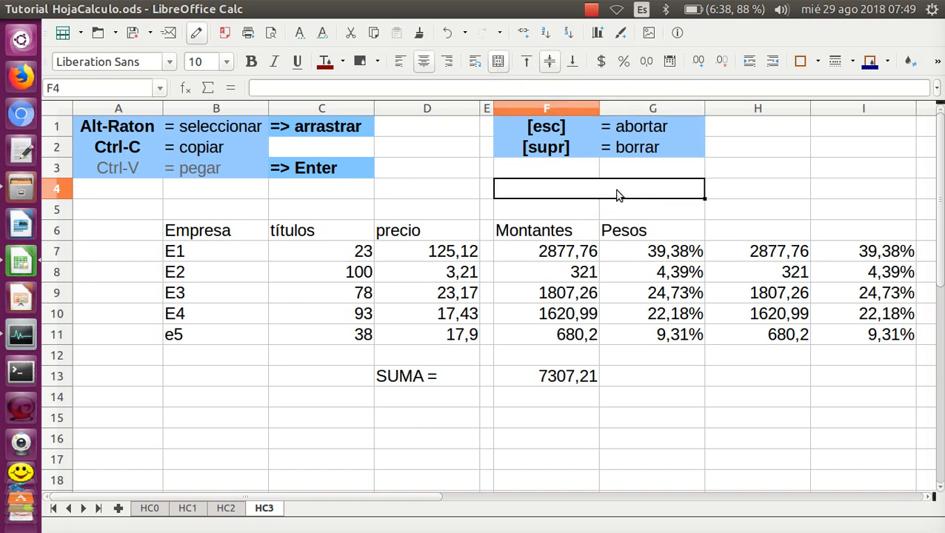
pyautogui.click(825, 207)
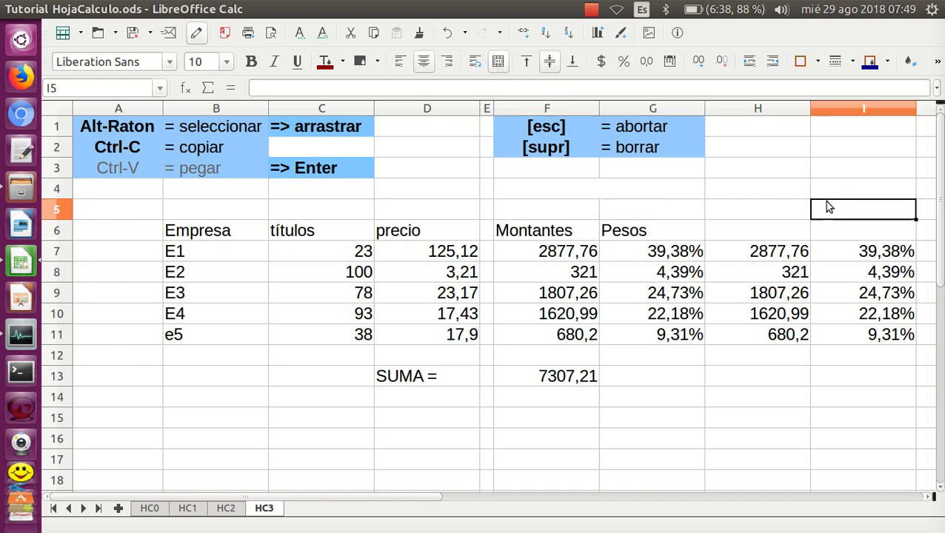
pyautogui.click(451, 192)
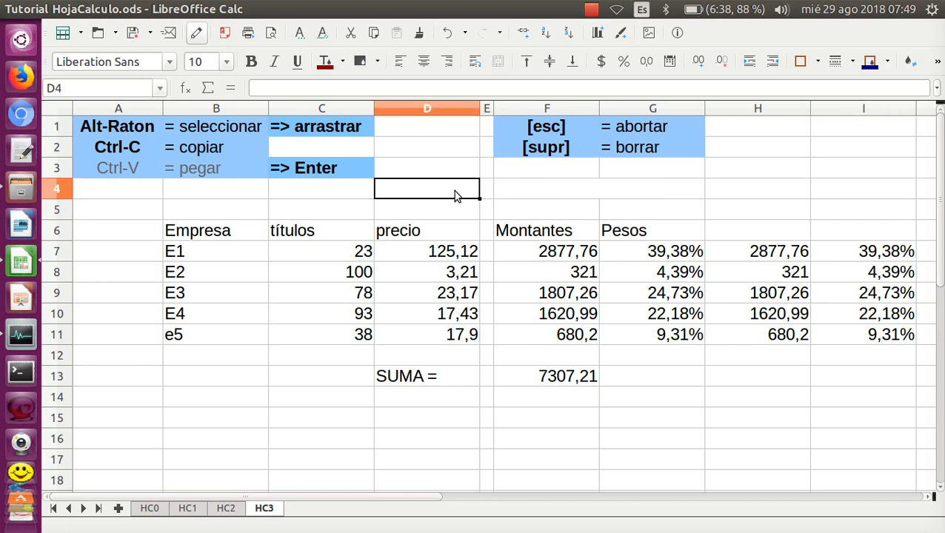
pyautogui.click(803, 175)
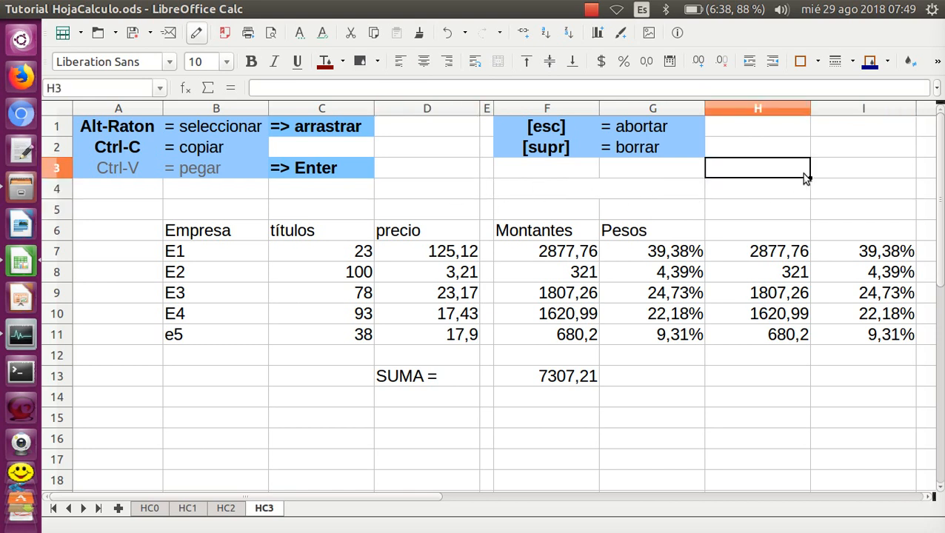
pyautogui.click(642, 197)
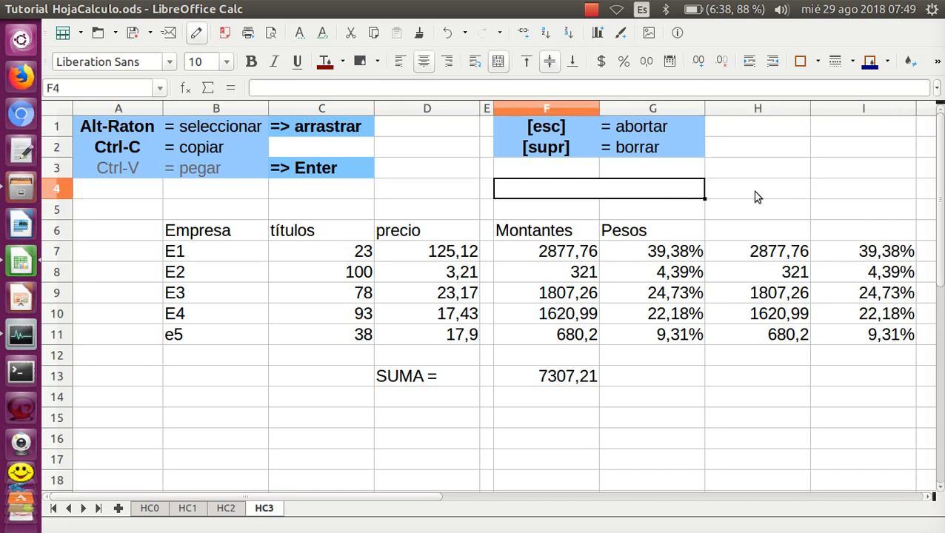
pyautogui.click(786, 190)
# Enter the heading "estructura" in the merged cell F4
pyautogui.click(654, 189)
pyautogui.write('est')
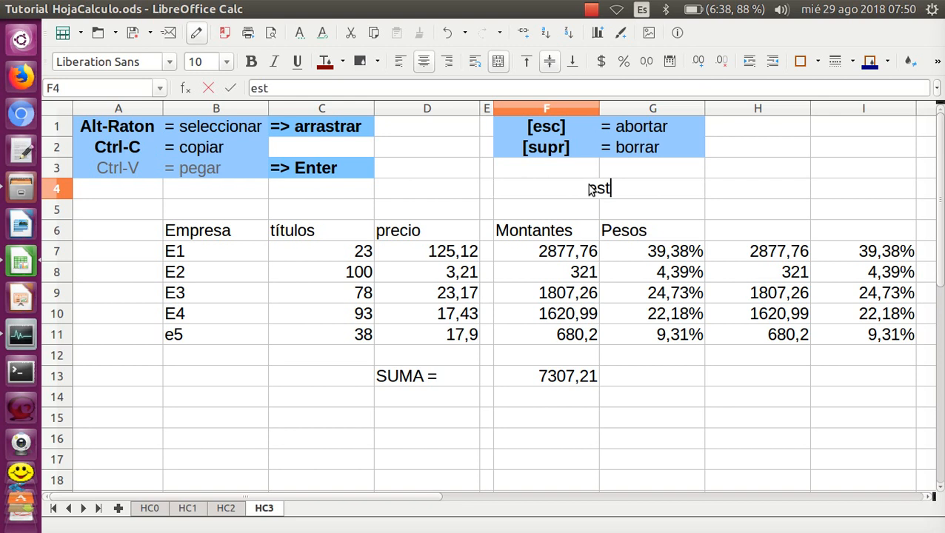
pyautogui.write('ructu')
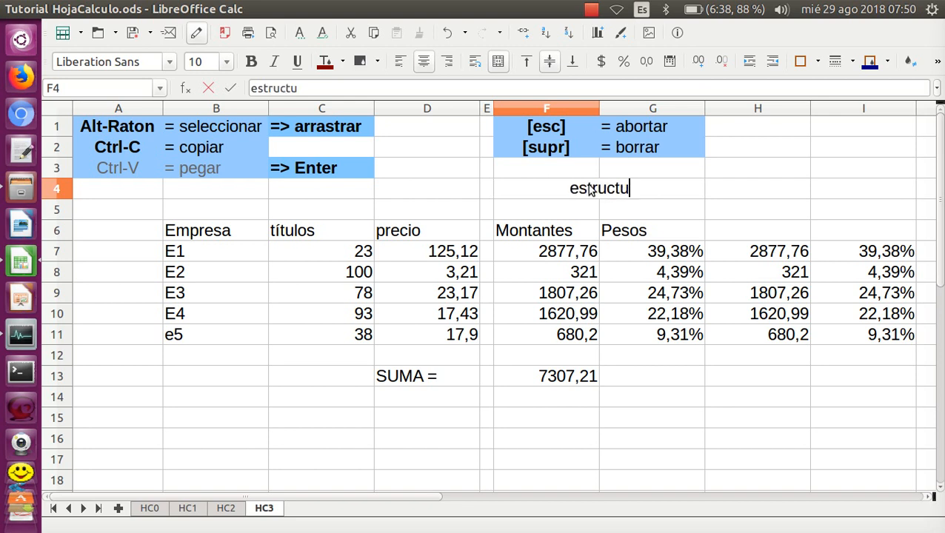
pyautogui.write('ra')
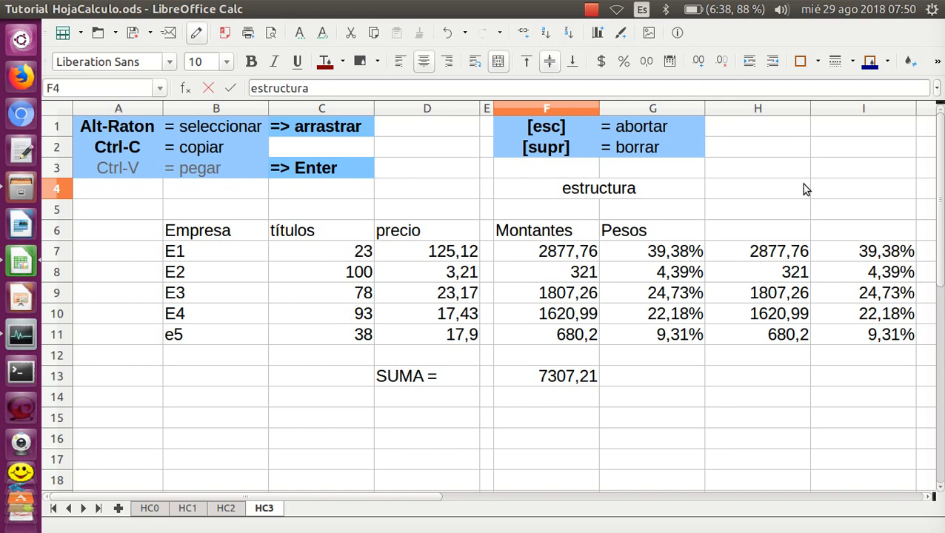
pyautogui.press('Return')
# Try a light red font color on the "estructura" heading and undo that color change
pyautogui.click(680, 189)
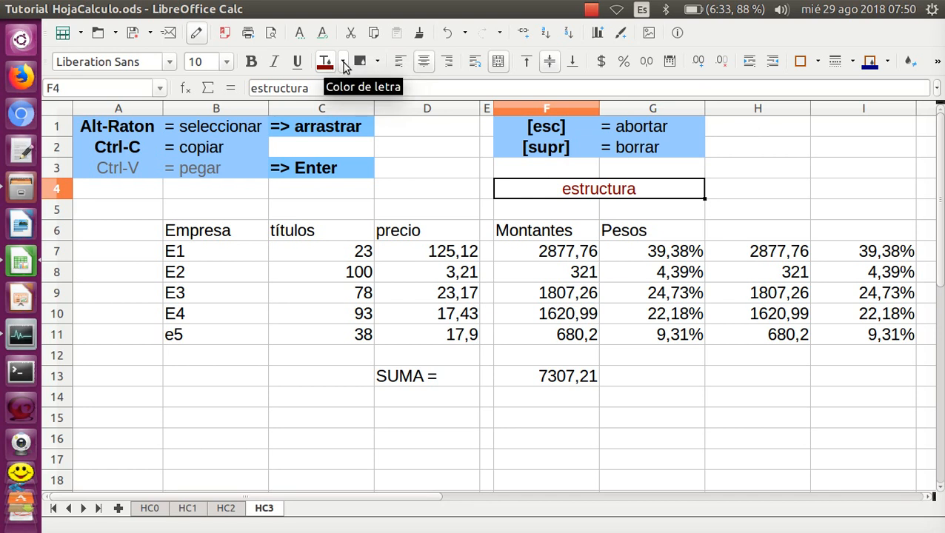
pyautogui.click(343, 62)
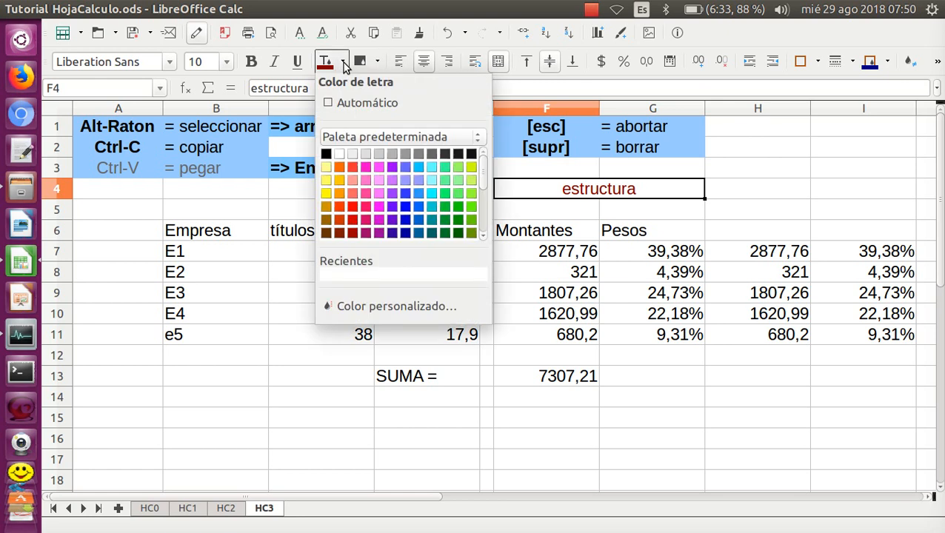
pyautogui.click(354, 167)
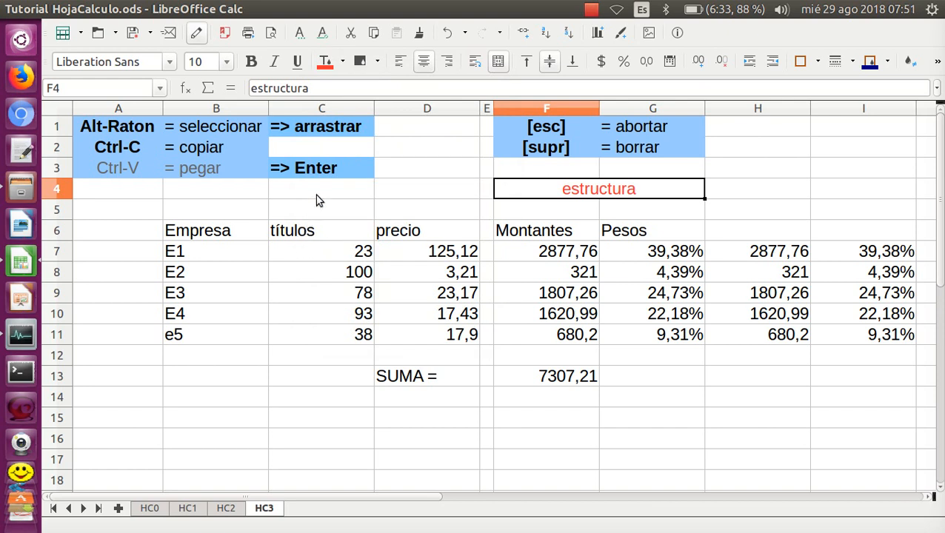
pyautogui.click(447, 34)
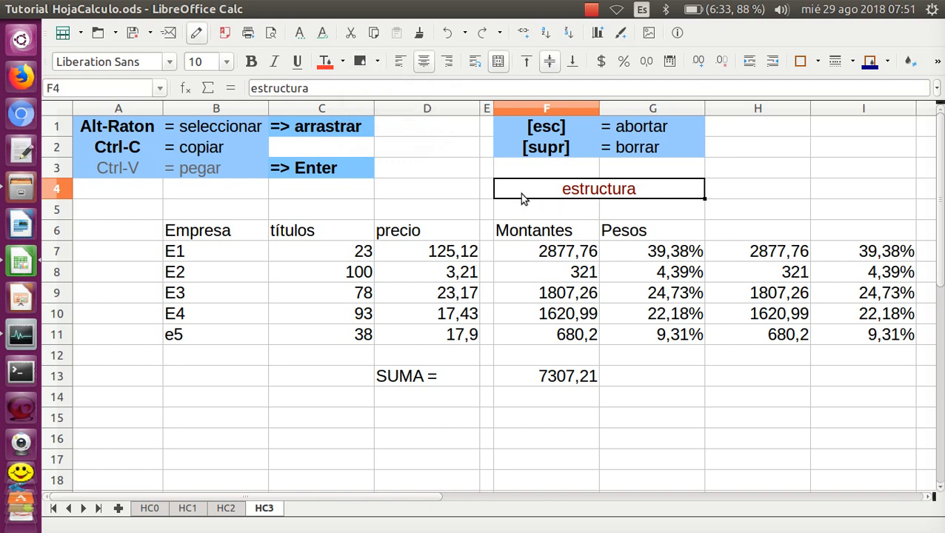
# Reset the font color of the "estructura" heading to Automático
pyautogui.click(324, 63)
pyautogui.click(343, 61)
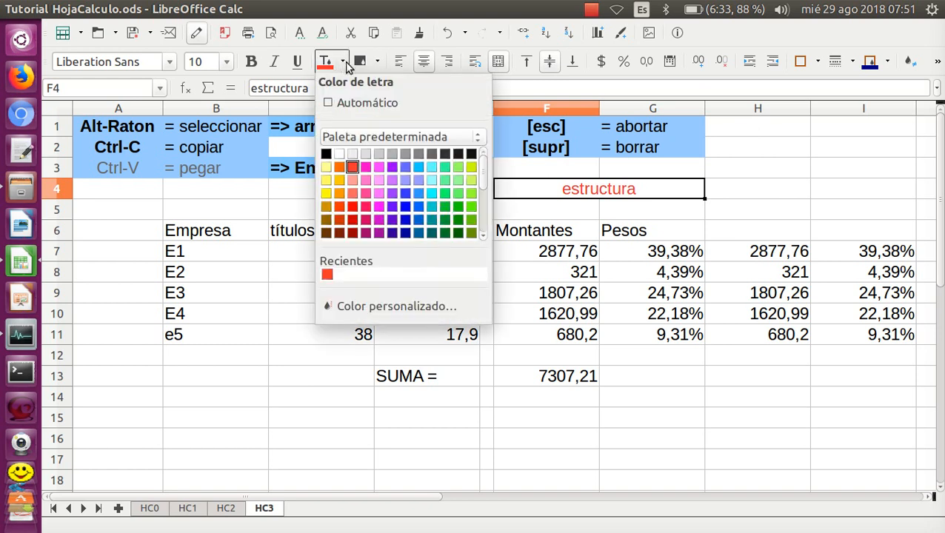
pyautogui.click(361, 104)
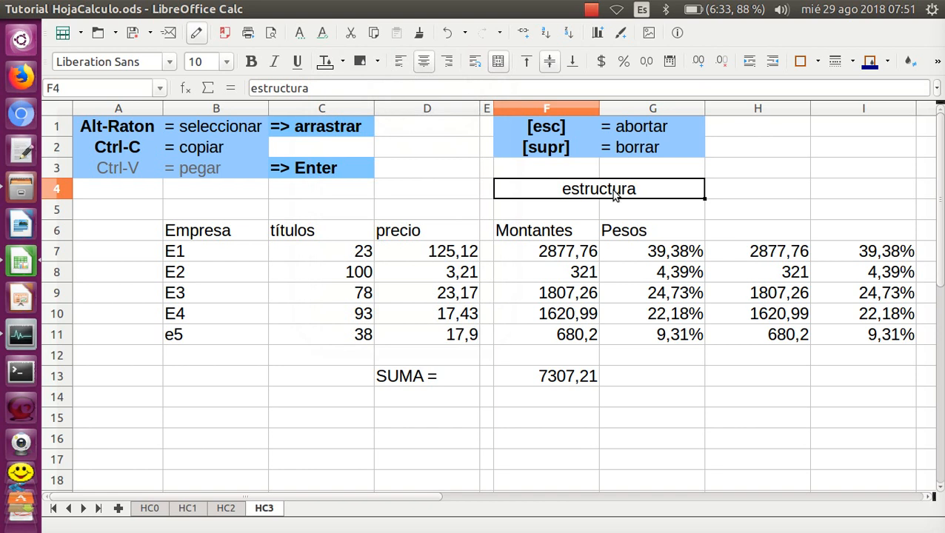
# Fill the background of the merged "estructura" heading with the light gray Gris 1
pyautogui.click(377, 63)
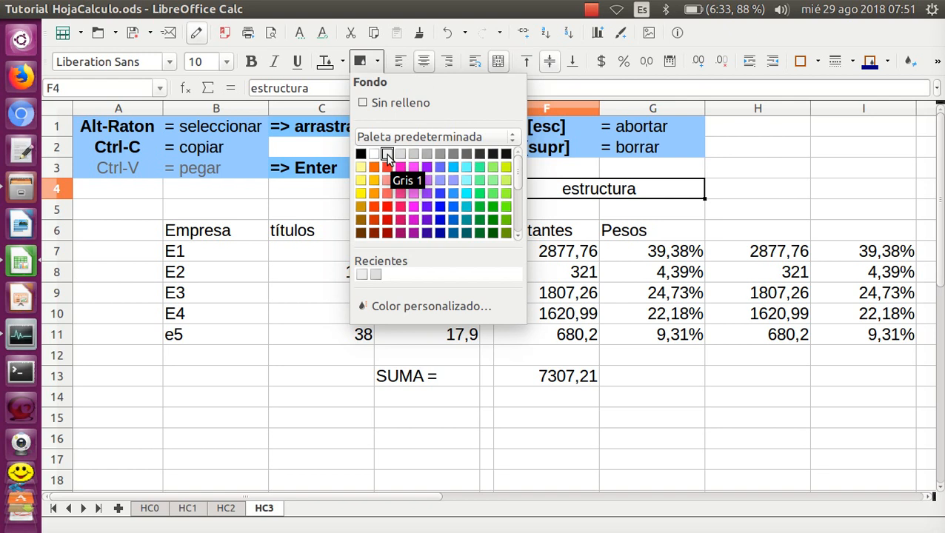
pyautogui.click(376, 62)
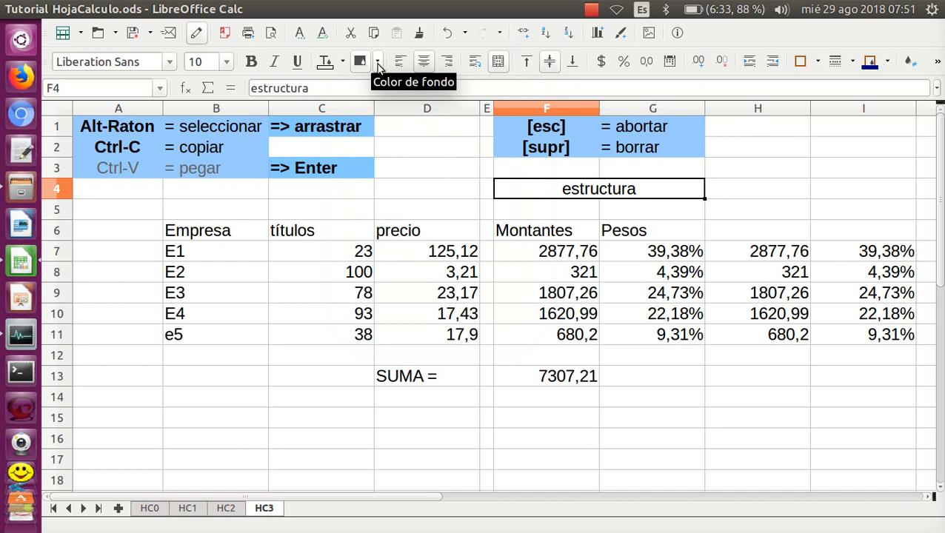
pyautogui.click(378, 62)
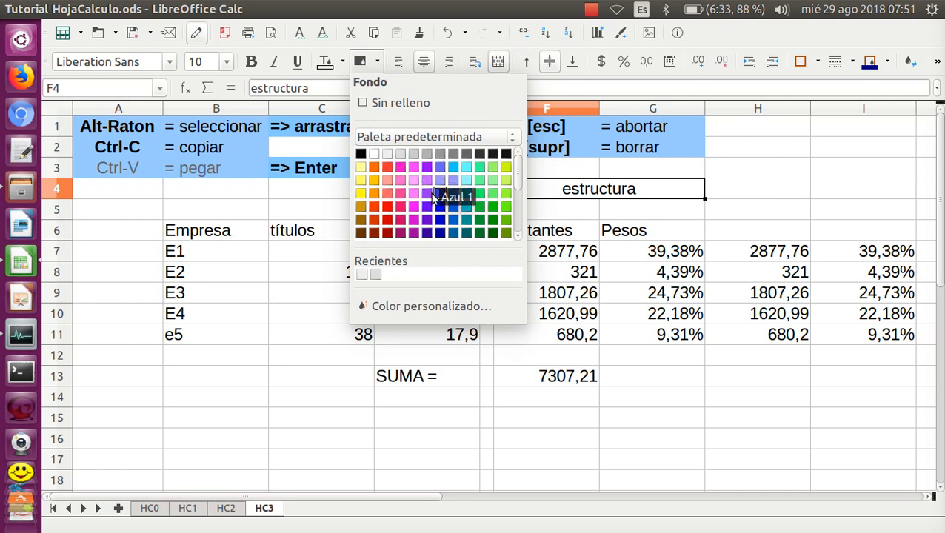
pyautogui.click(387, 154)
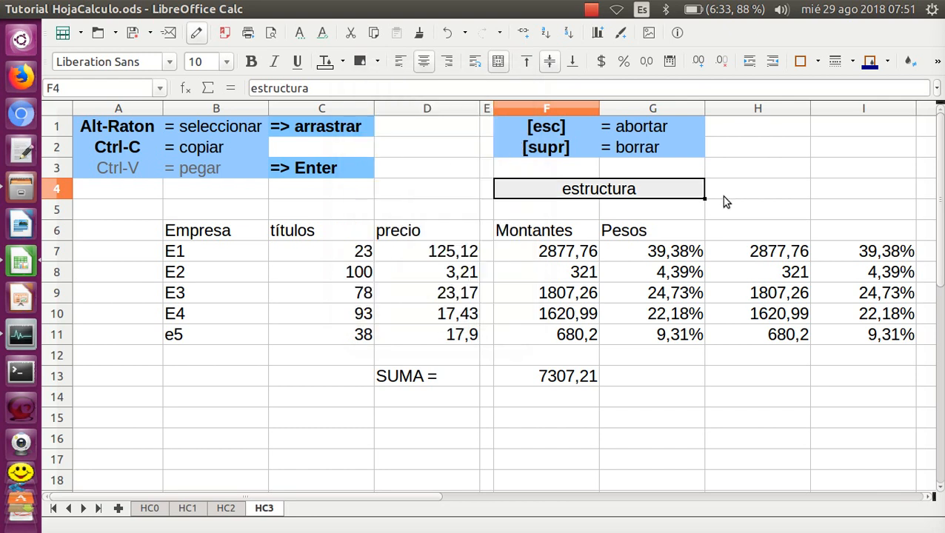
pyautogui.click(756, 186)
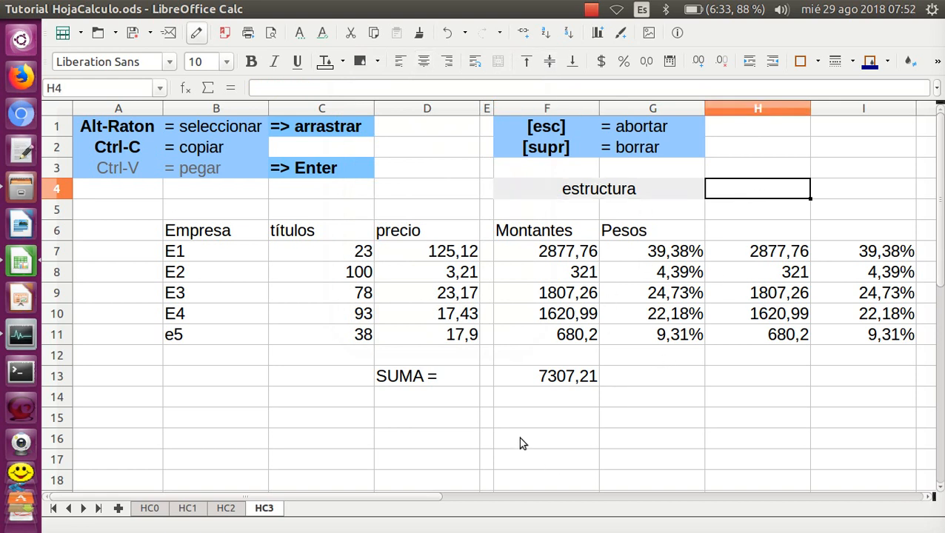
pyautogui.click(546, 438)
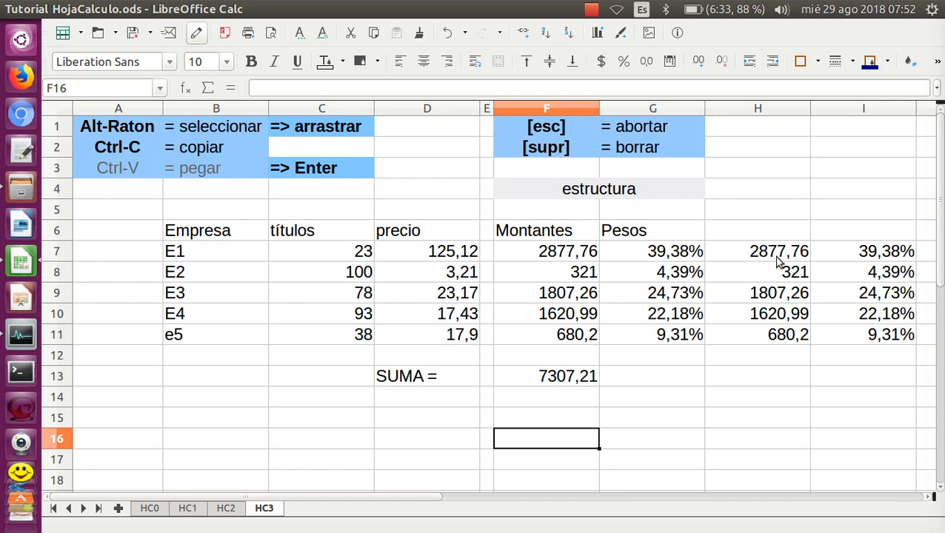
# Apply the same light gray background to the copied values in H7:I11
pyautogui.moveTo(782, 254); pyautogui.dragTo(823, 326)
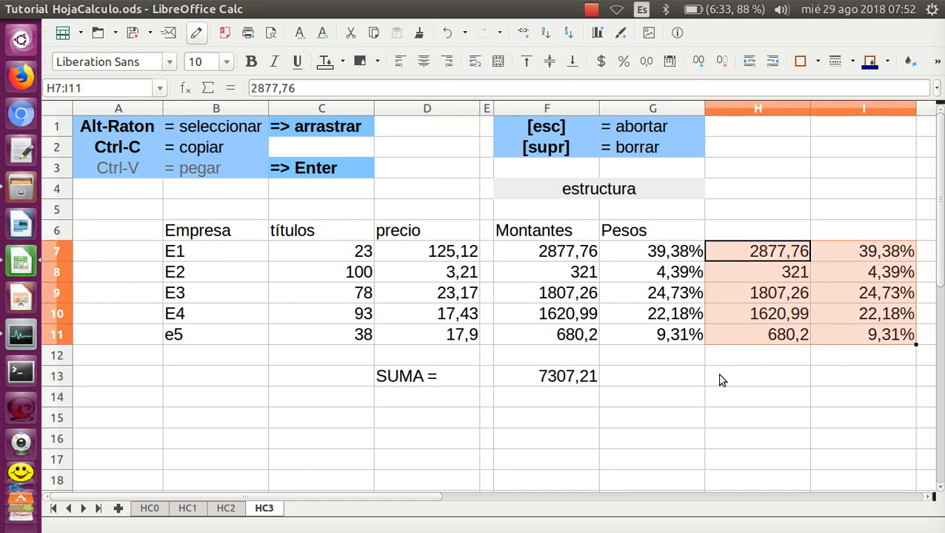
pyautogui.click(358, 62)
pyautogui.click(770, 423)
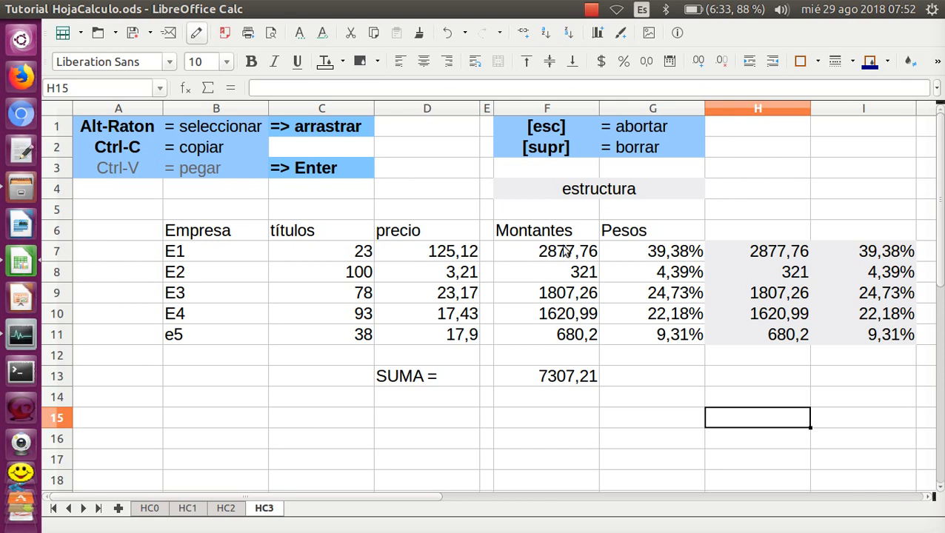
# Delete the Montantes and Pesos formulas in F8:G11, keeping only the first company's row
pyautogui.moveTo(566, 251); pyautogui.dragTo(634, 325)
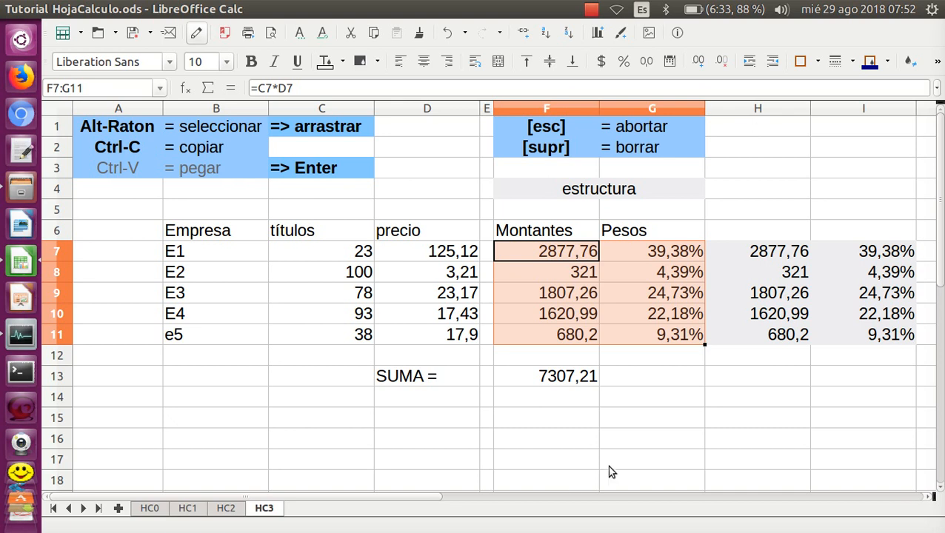
pyautogui.click(659, 454)
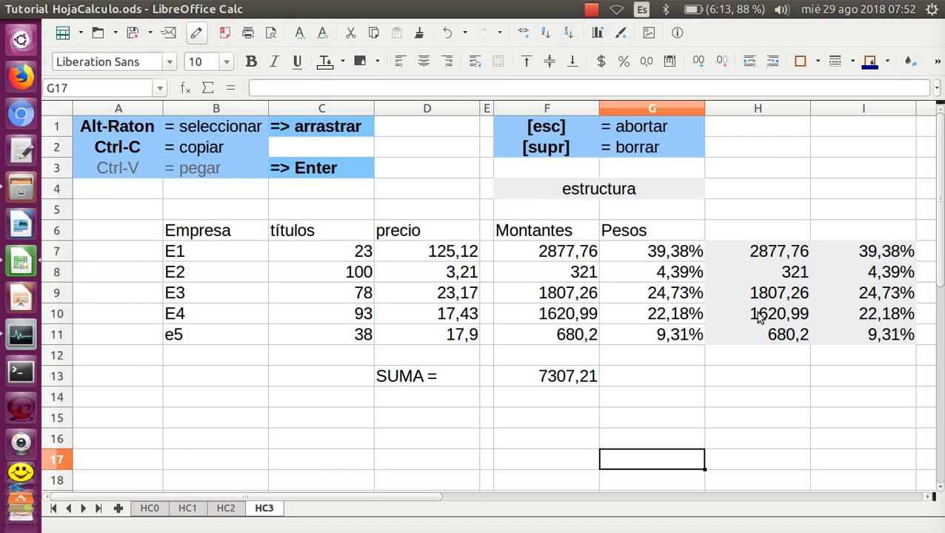
pyautogui.click(581, 275)
pyautogui.moveTo(581, 274); pyautogui.dragTo(639, 337)
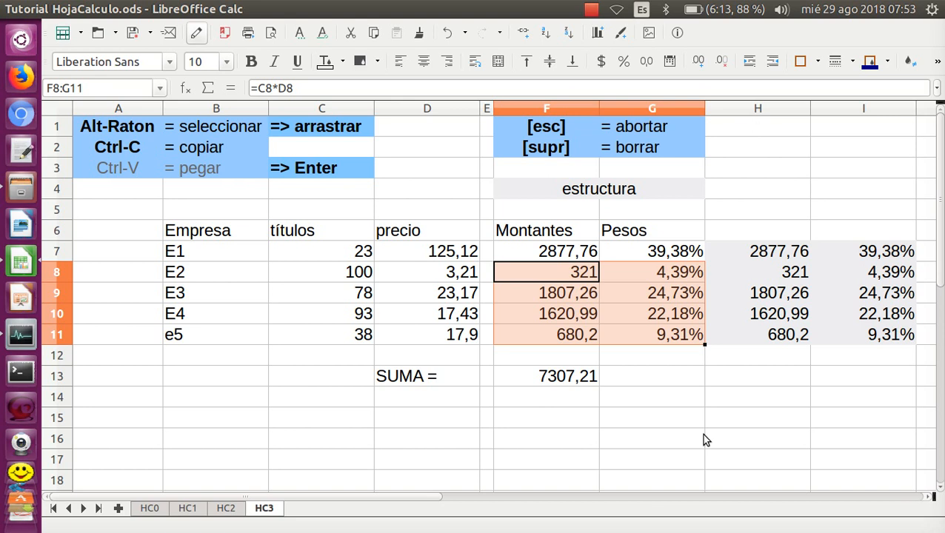
pyautogui.press('Delete')
pyautogui.click(807, 447)
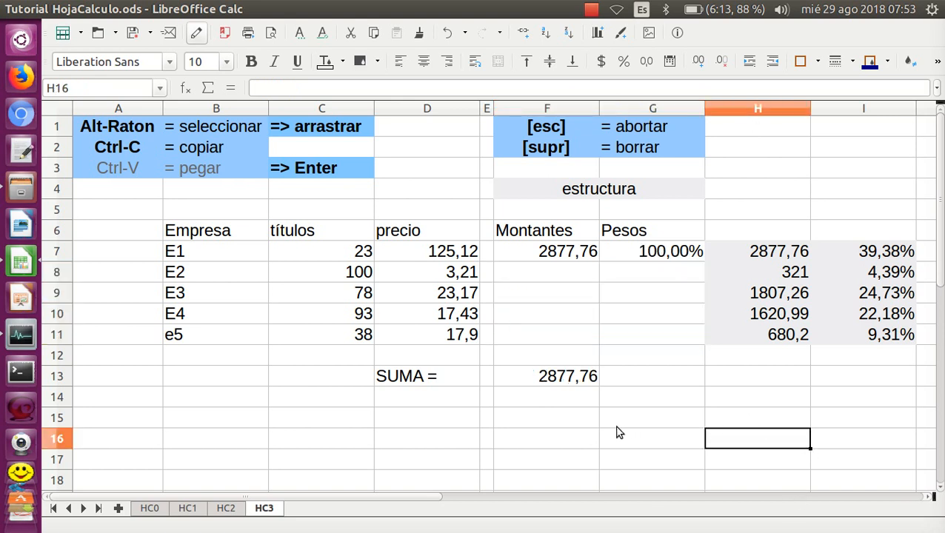
# Examine the Montantes formula in F7 and the Pesos formula in G7, checking which cells each one references
pyautogui.click(574, 253)
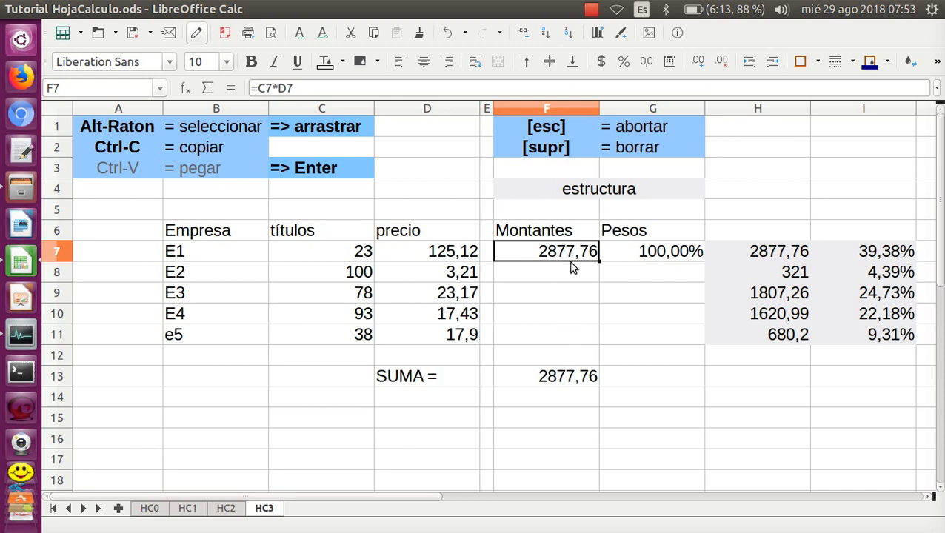
pyautogui.click(812, 443)
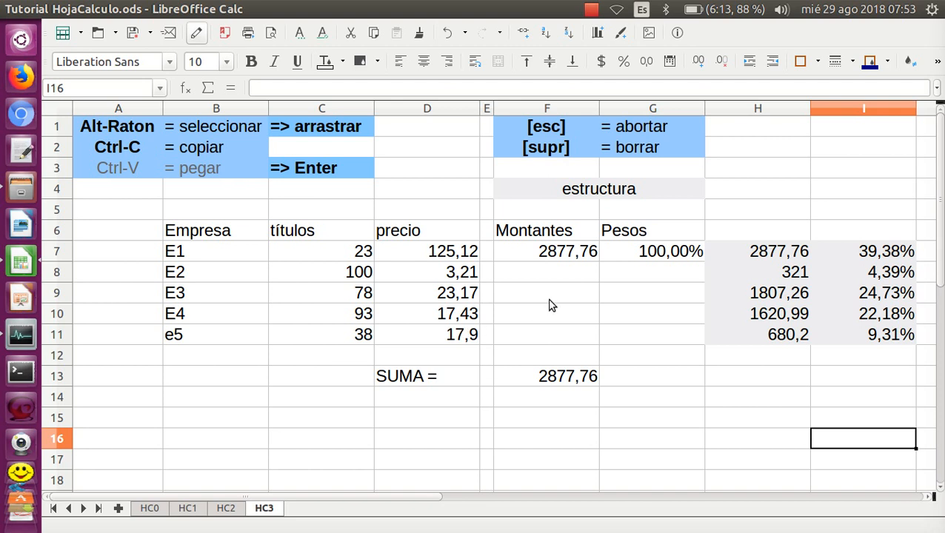
pyautogui.click(563, 256)
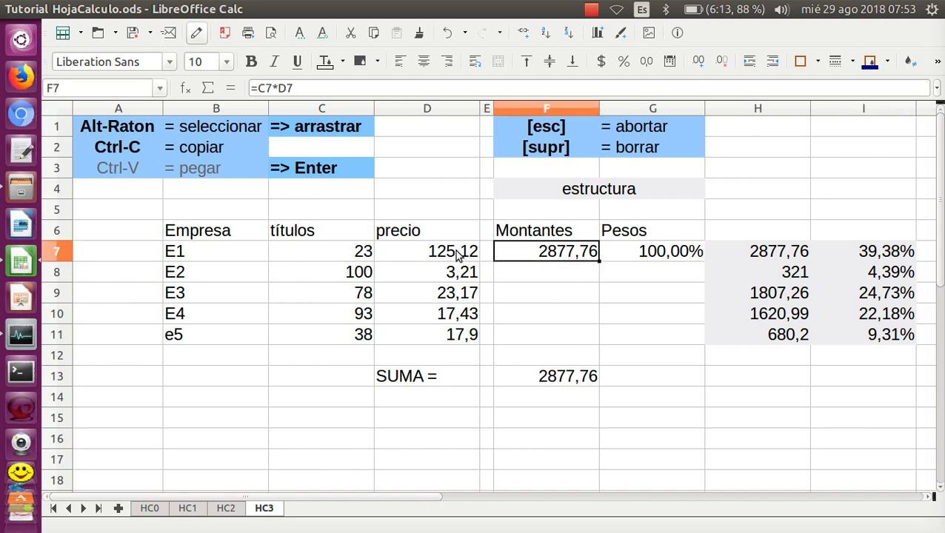
pyautogui.keyDown('alt'); pyautogui.click(578, 254); pyautogui.keyUp('alt')
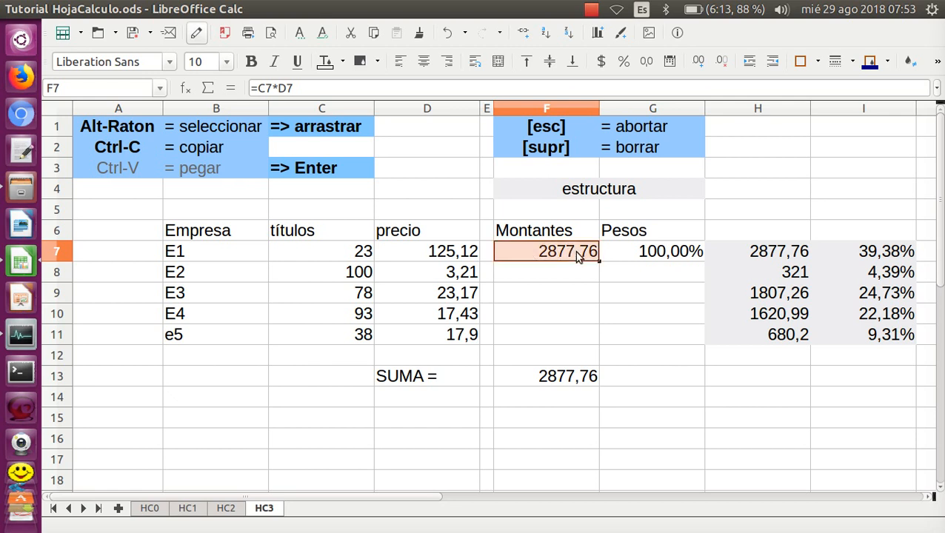
pyautogui.doubleClick(576, 252)
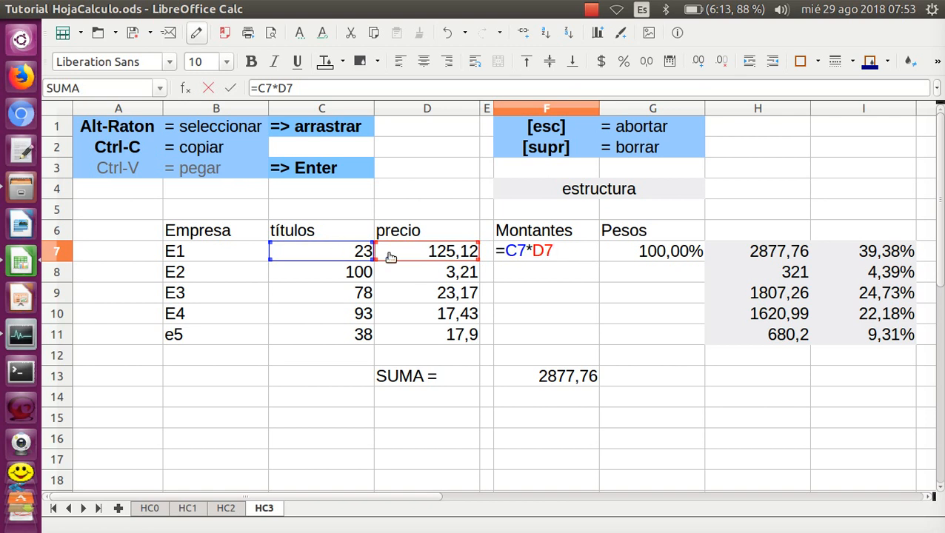
pyautogui.press('Escape')
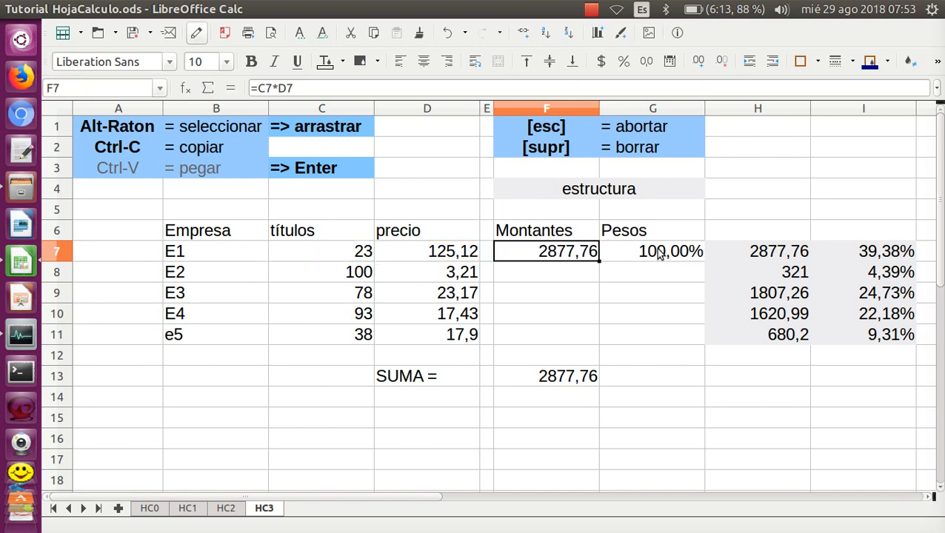
pyautogui.click(661, 254)
pyautogui.doubleClick(662, 252)
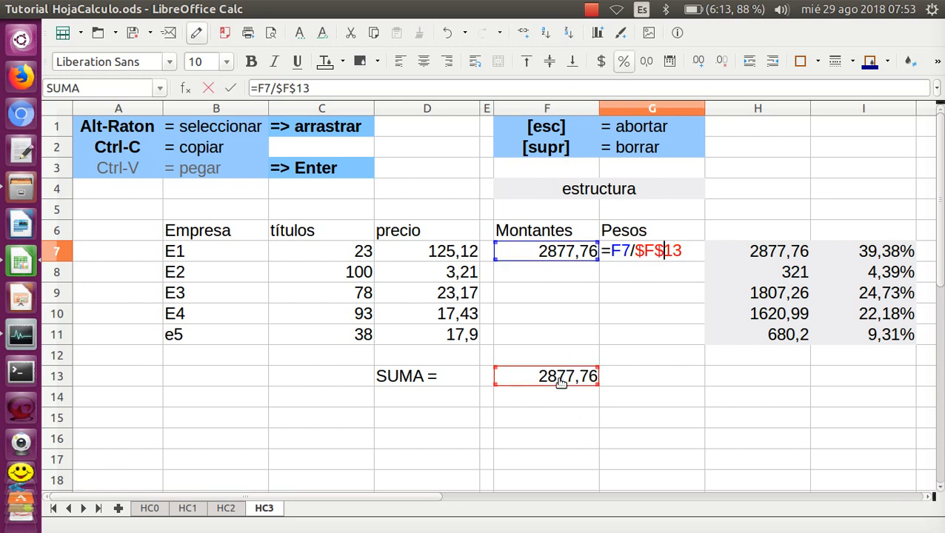
pyautogui.press('Escape')
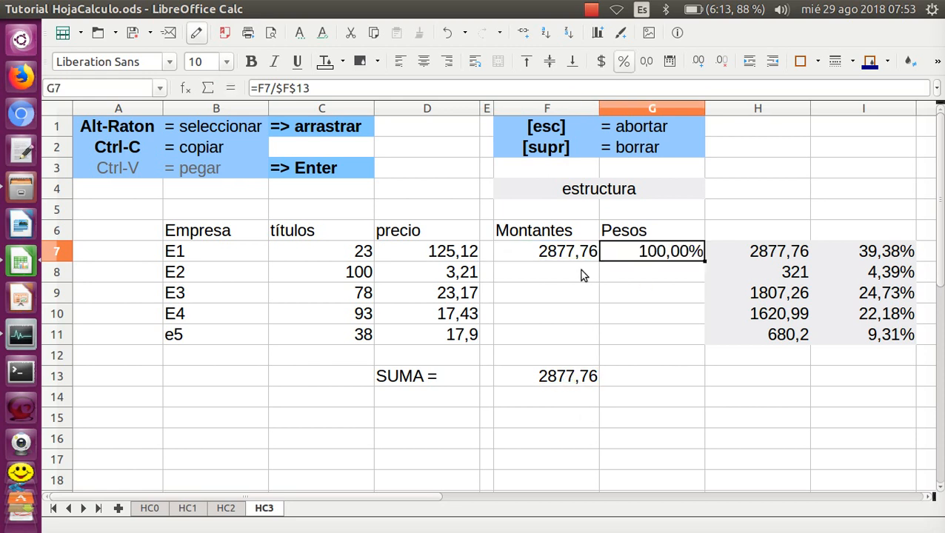
# Fill the formulas in F7:G7 down through row 11 using the fill handle
pyautogui.click(557, 253)
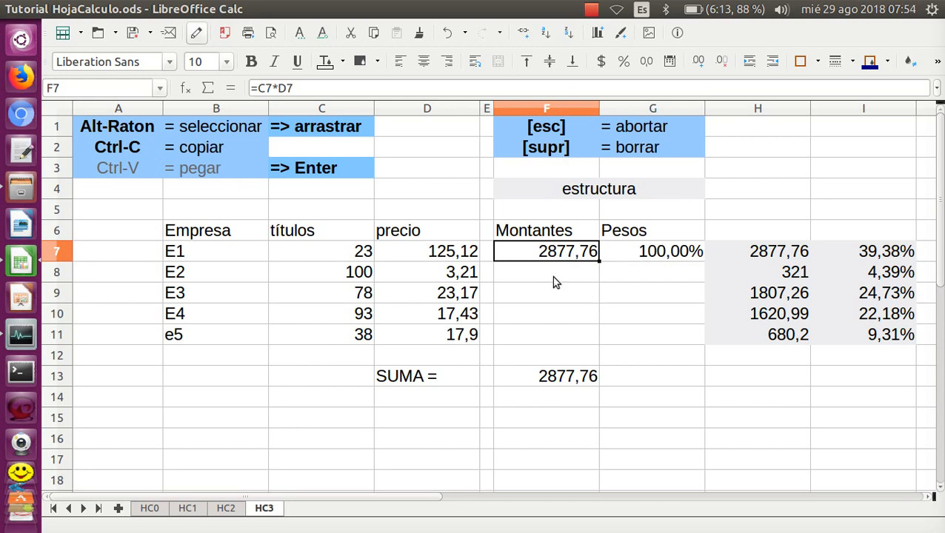
pyautogui.click(555, 296)
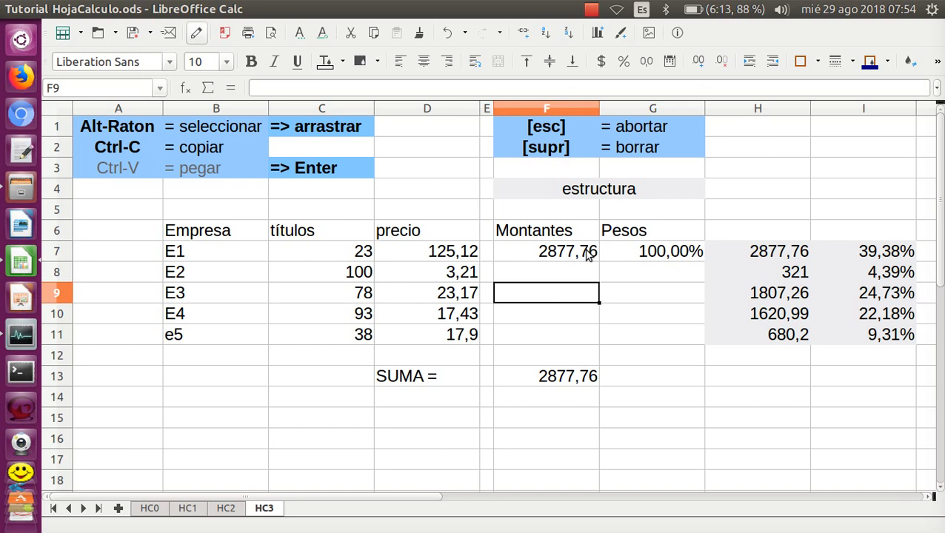
pyautogui.moveTo(590, 253); pyautogui.dragTo(610, 251)
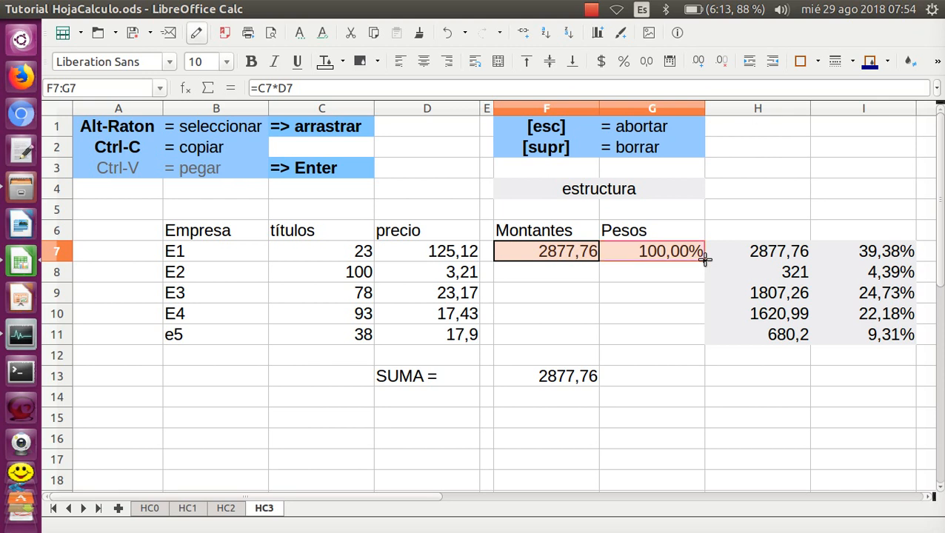
pyautogui.moveTo(703, 255); pyautogui.dragTo(691, 338)
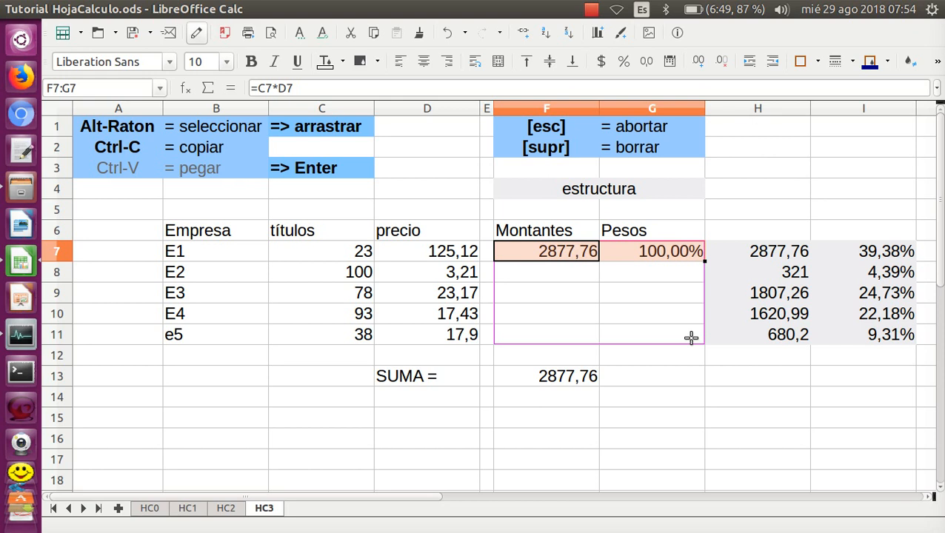
pyautogui.moveTo(691, 338); pyautogui.dragTo(688, 338)
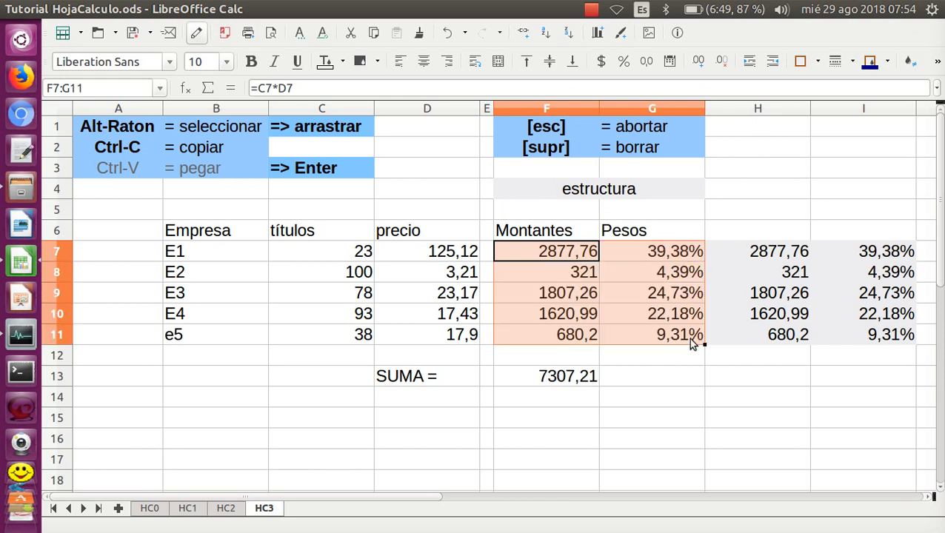
# Select the non-adjacent cells G13, F9, H9, I7, G7, F11 and H11 together, and release the multiple selection
pyautogui.click(688, 381)
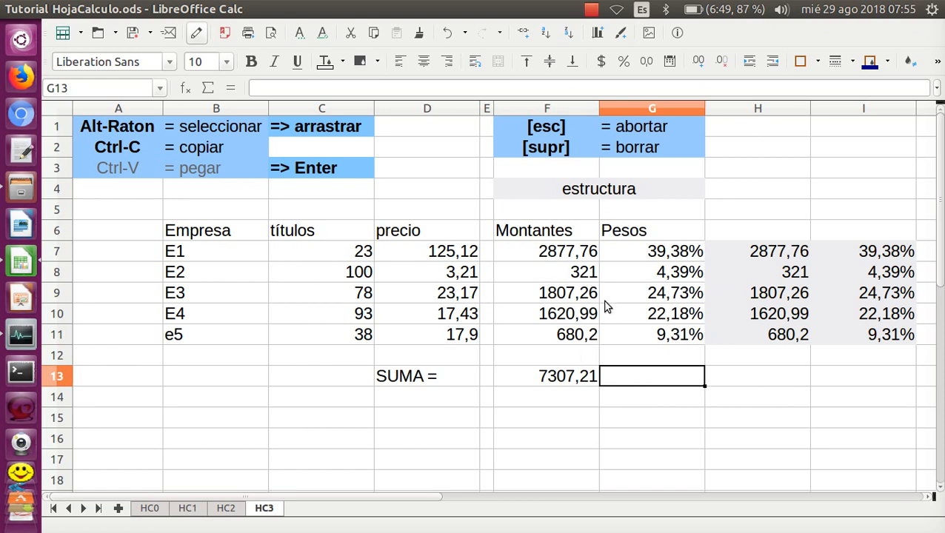
pyautogui.keyDown('ctrl'); pyautogui.click(567, 294); pyautogui.keyUp('ctrl')
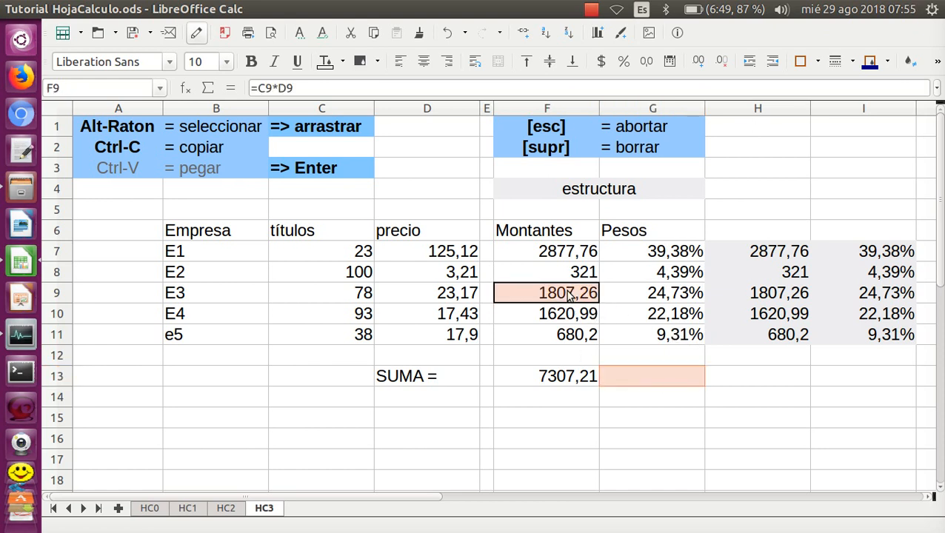
pyautogui.keyDown('ctrl'); pyautogui.click(772, 299); pyautogui.keyUp('ctrl')
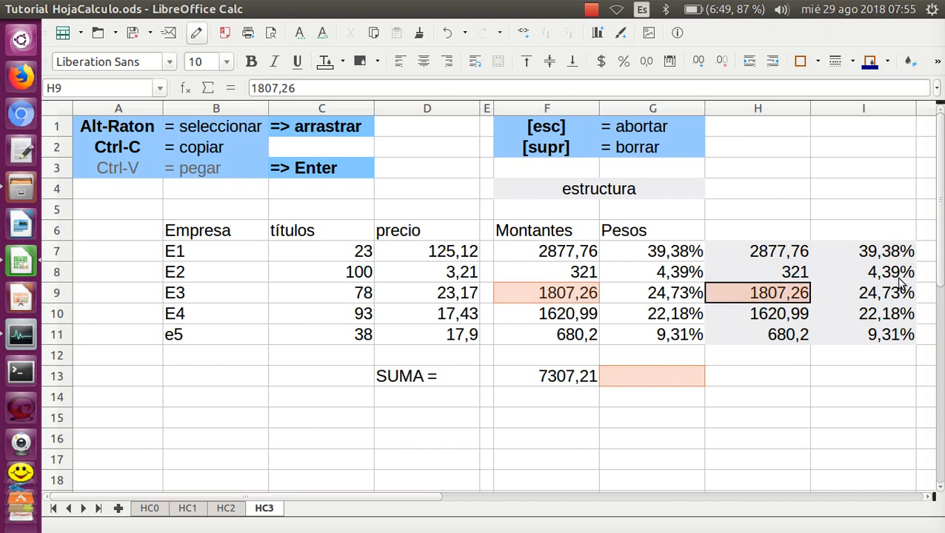
pyautogui.keyDown('ctrl'); pyautogui.click(902, 253); pyautogui.keyUp('ctrl')
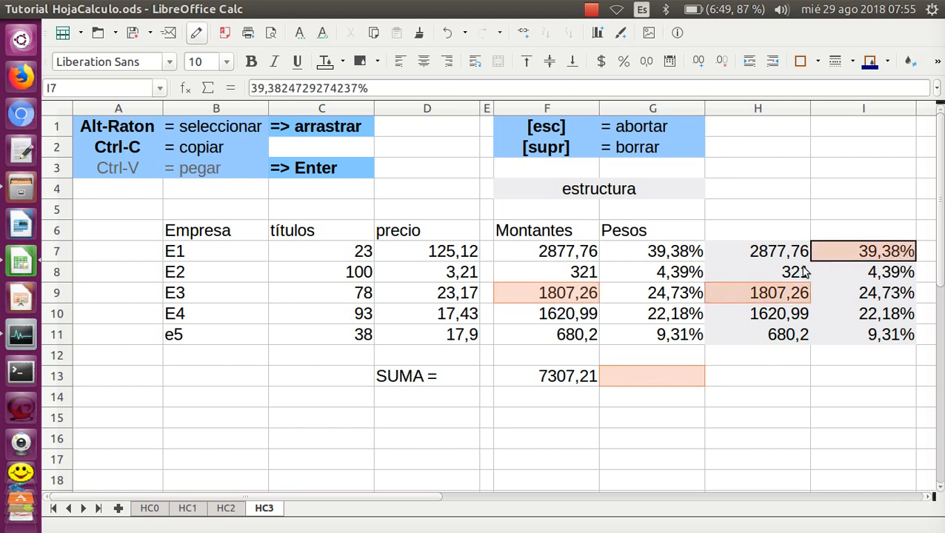
pyautogui.keyDown('ctrl'); pyautogui.click(676, 253); pyautogui.keyUp('ctrl')
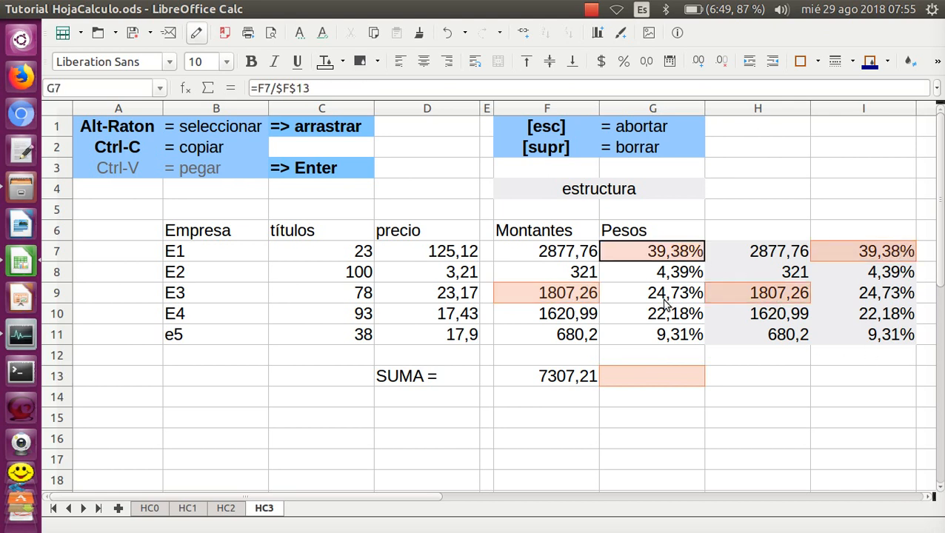
pyautogui.keyDown('ctrl'); pyautogui.click(551, 341); pyautogui.keyUp('ctrl')
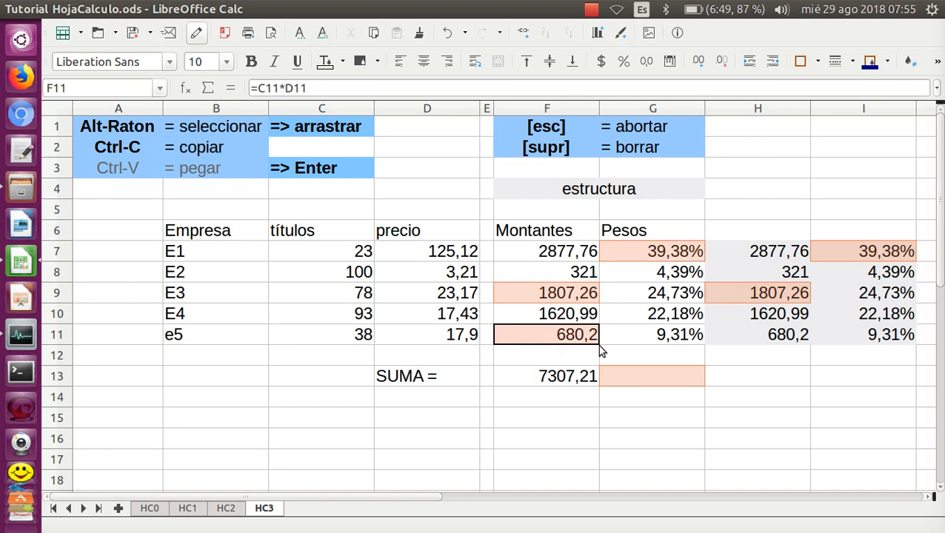
pyautogui.keyDown('ctrl'); pyautogui.click(789, 342); pyautogui.keyUp('ctrl')
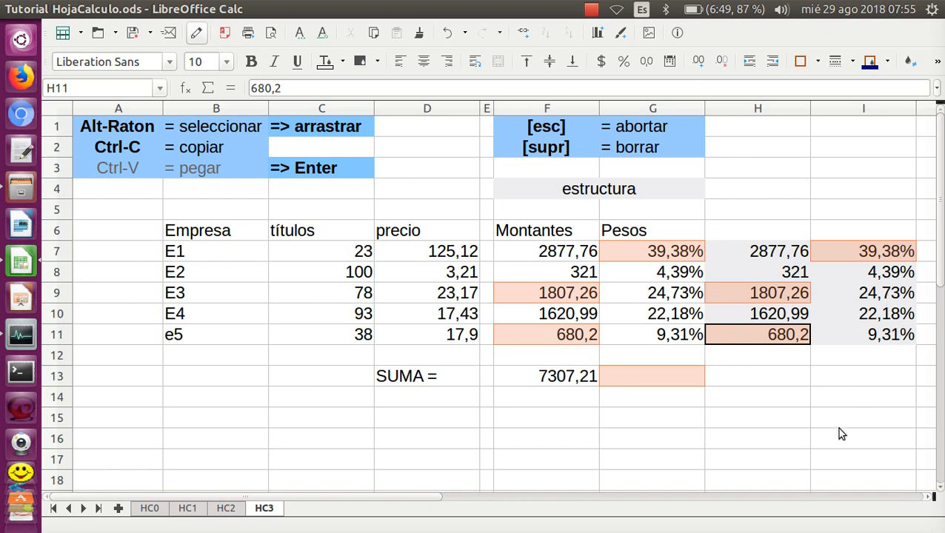
pyautogui.click(768, 439)
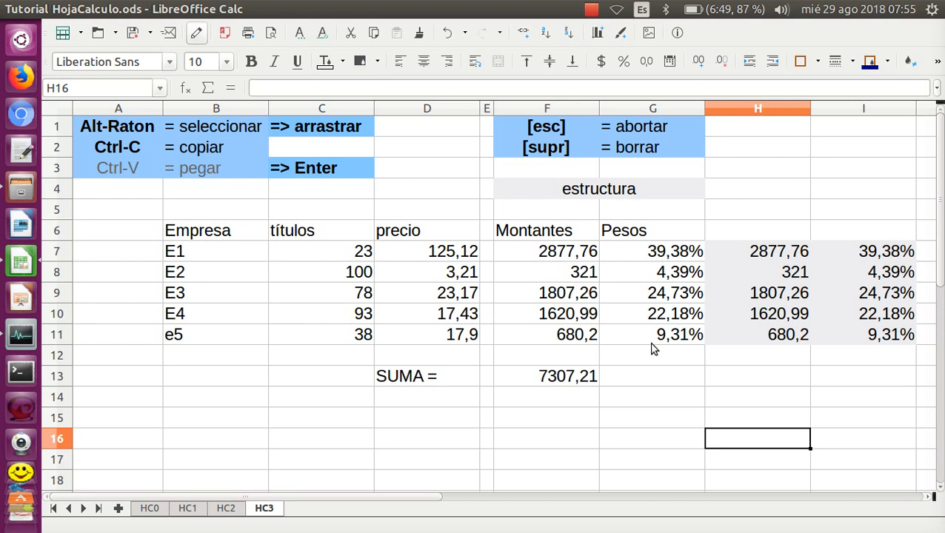
# Undo the fill of the formulas into F8:G11
pyautogui.click(447, 32)
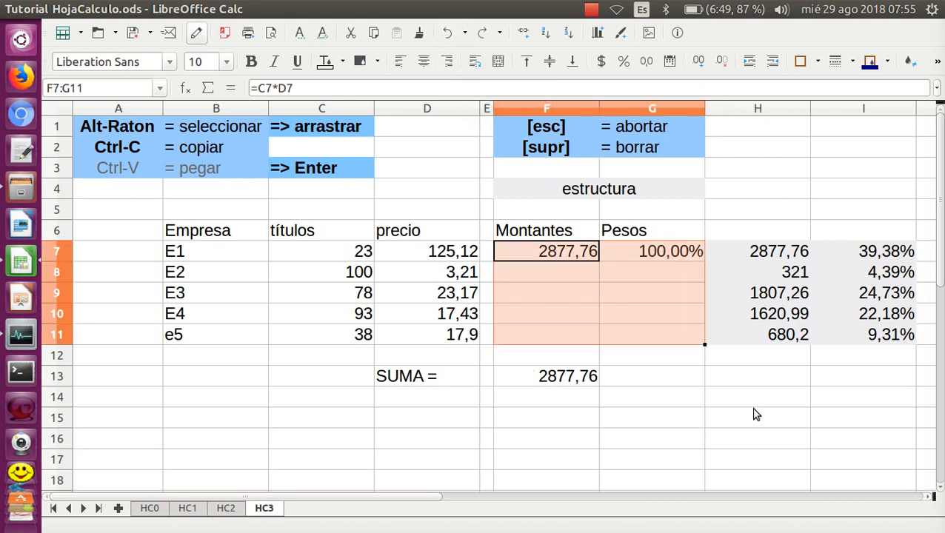
pyautogui.hotkey('ctrl', 'z')
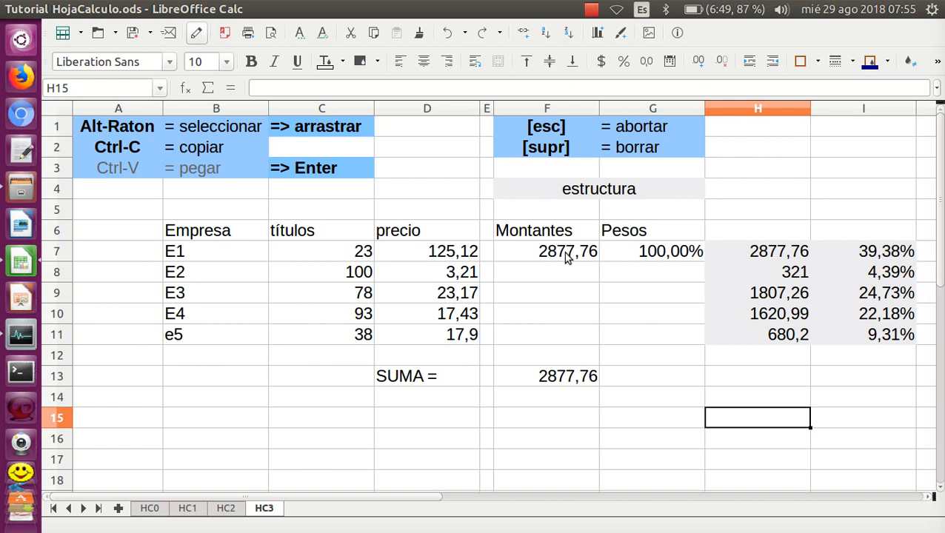
# Copy the Montantes and Pesos formulas in F7:G7
pyautogui.moveTo(572, 253); pyautogui.dragTo(621, 253)
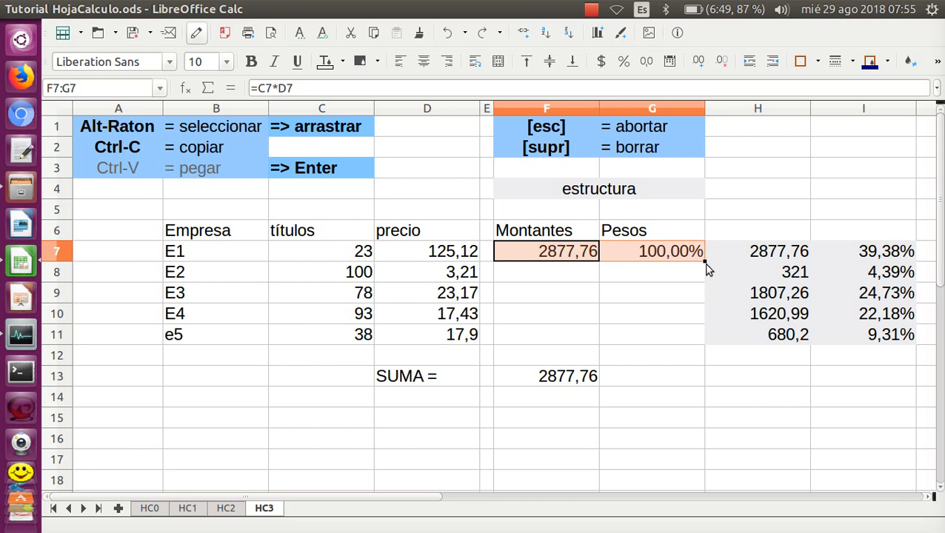
pyautogui.rightClick(621, 253)
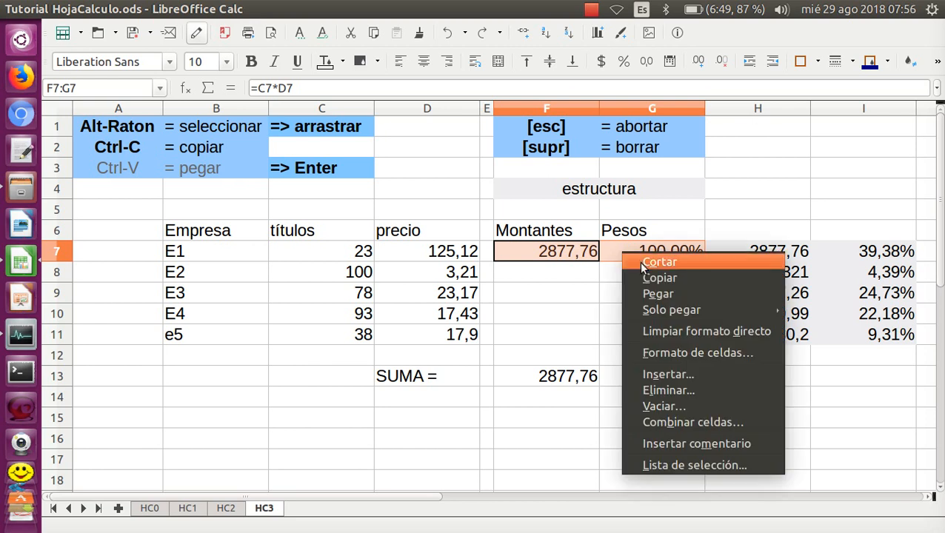
pyautogui.click(652, 279)
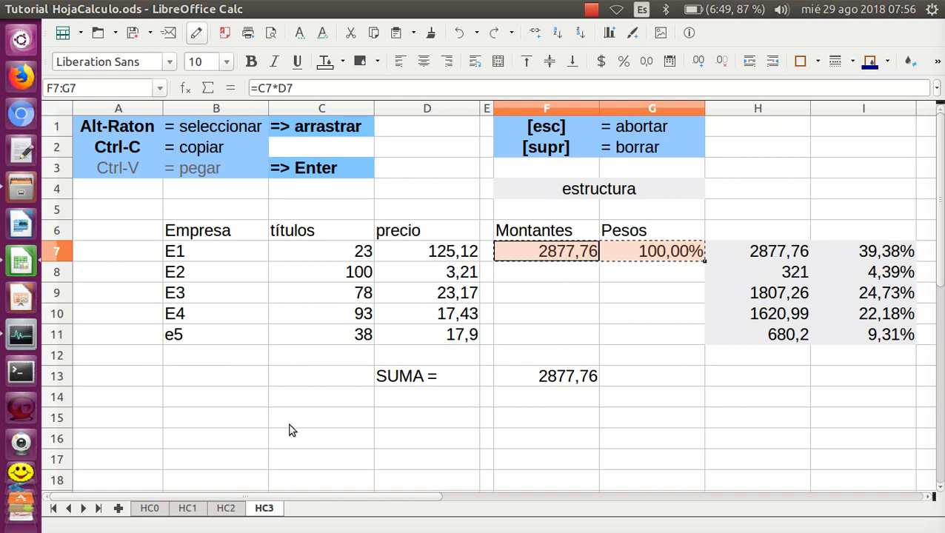
pyautogui.click(202, 397)
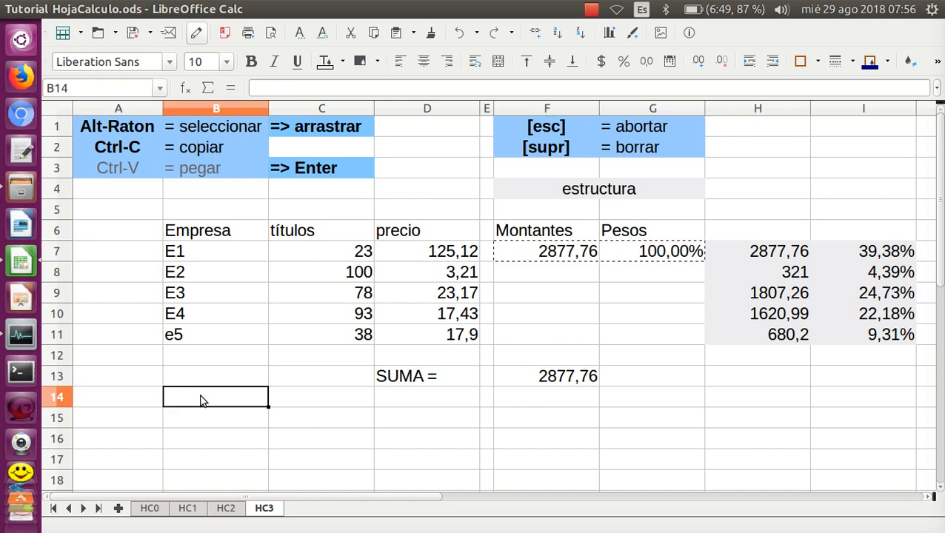
pyautogui.click(796, 154)
pyautogui.click(777, 405)
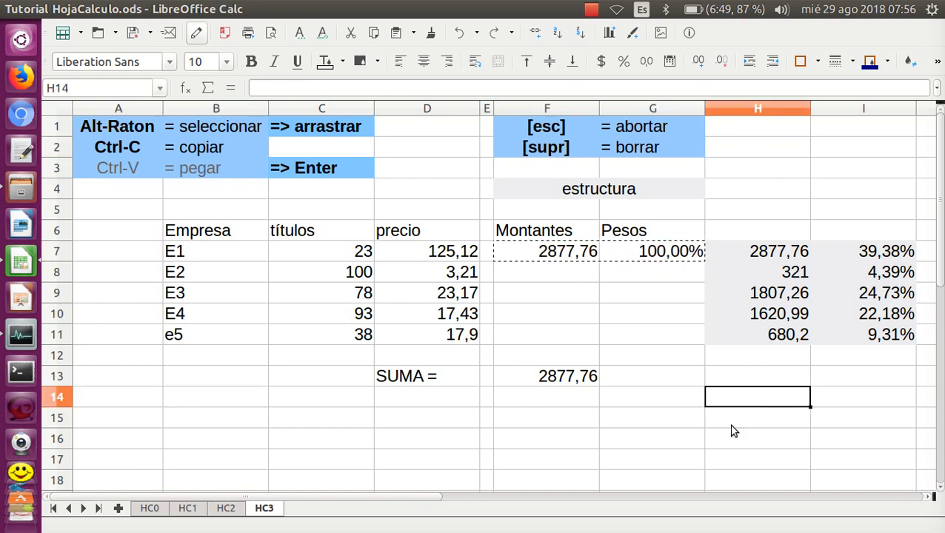
pyautogui.click(183, 402)
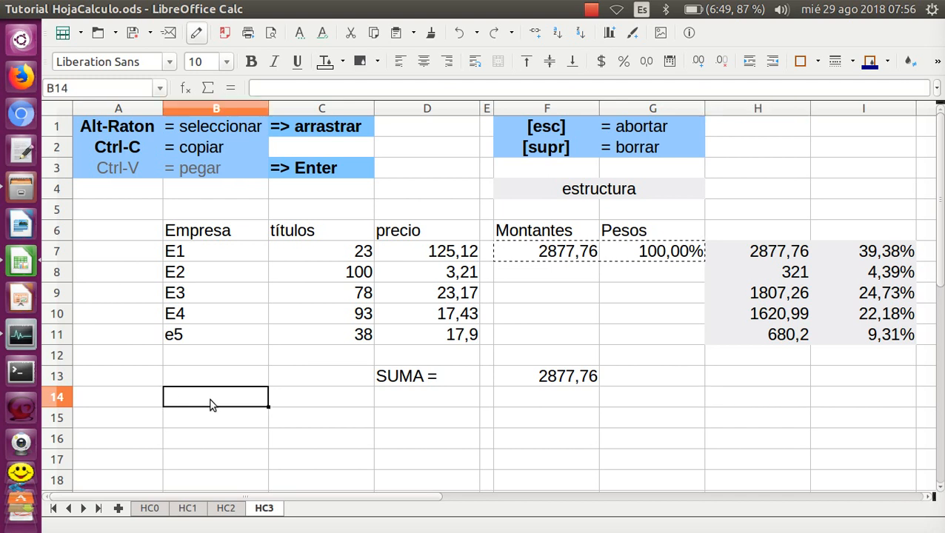
pyautogui.moveTo(211, 405); pyautogui.dragTo(287, 453)
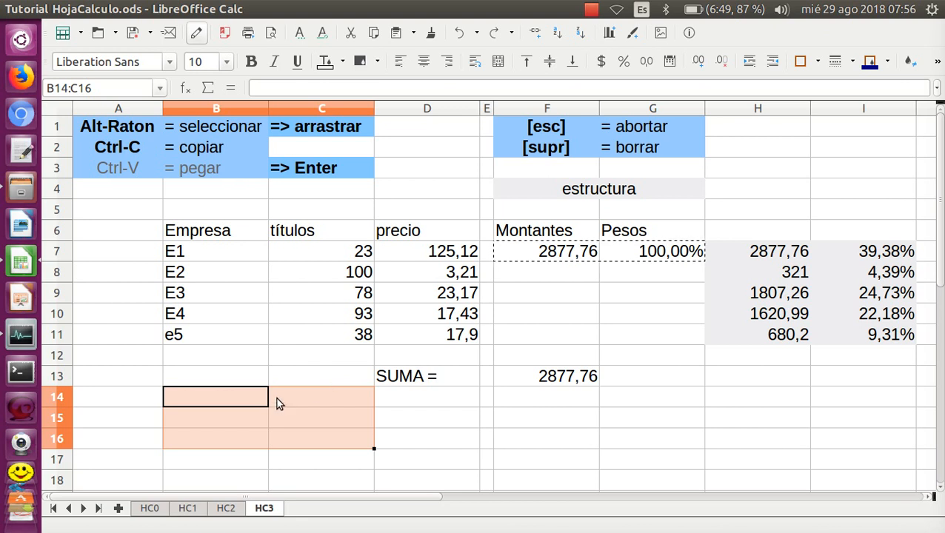
# Paste the copied Montantes and Pesos formulas into the range F8:G11, and leave the pasted range
pyautogui.click(529, 278)
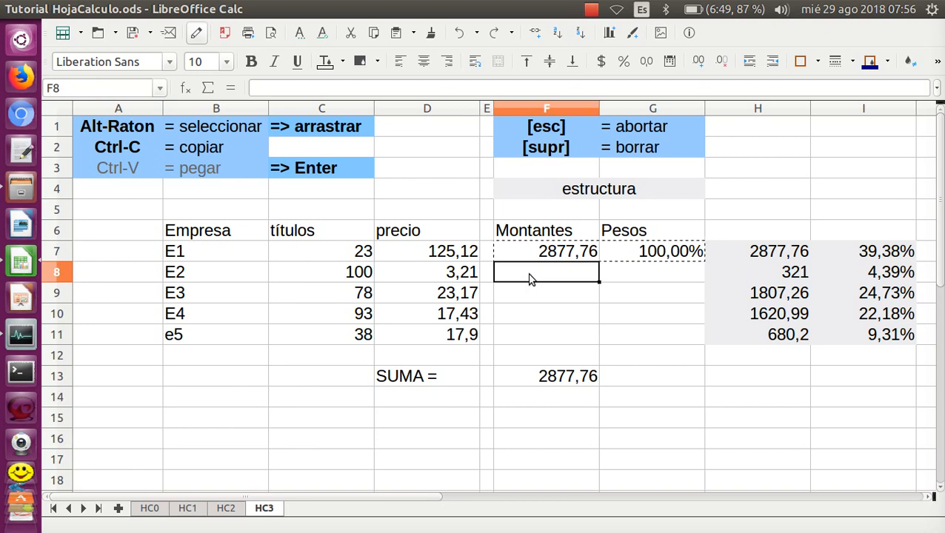
pyautogui.moveTo(528, 278); pyautogui.dragTo(641, 347)
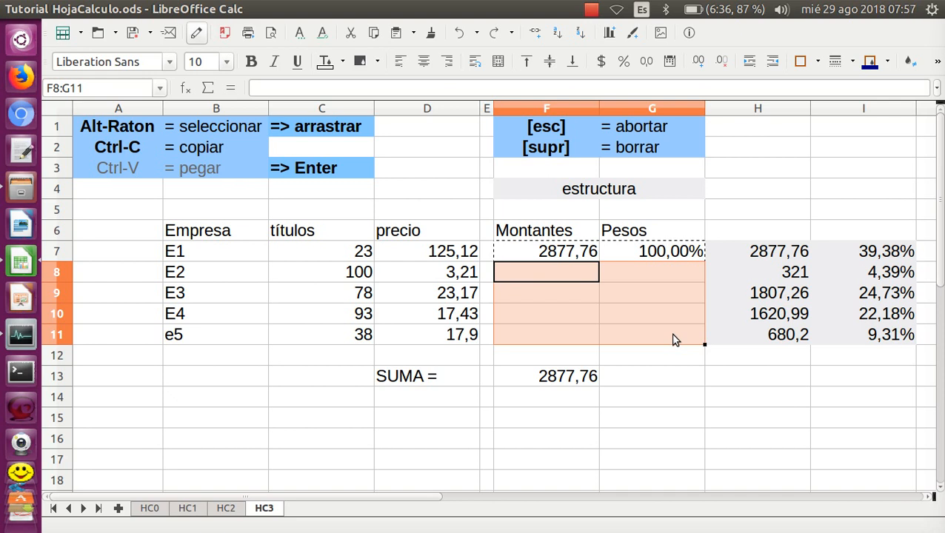
pyautogui.moveTo(673, 340)
pyautogui.mouseDown()
pyautogui.moveTo(677, 364)
pyautogui.moveTo(675, 341)
pyautogui.moveTo(591, 330)
pyautogui.moveTo(652, 338)
pyautogui.moveTo(666, 366)
pyautogui.moveTo(665, 342)
pyautogui.mouseUp()
pyautogui.press('Return')
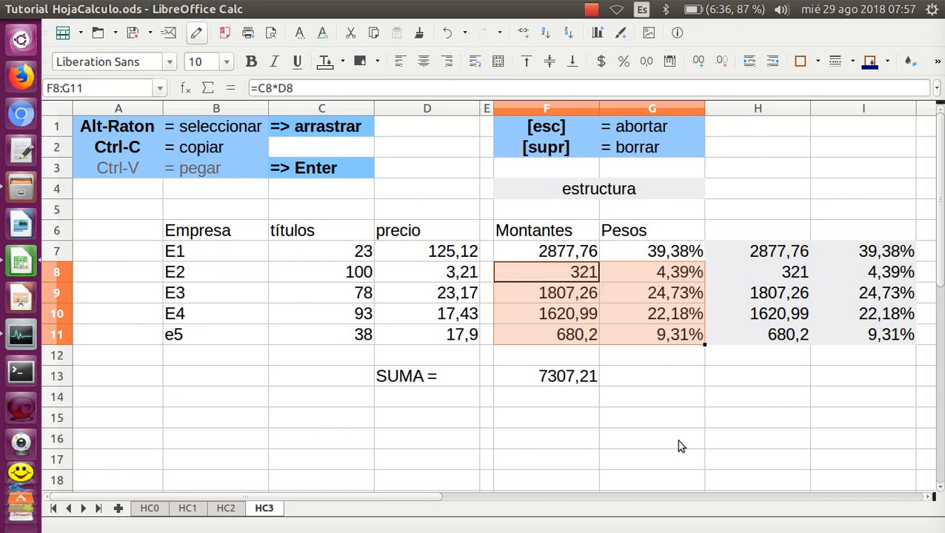
pyautogui.click(694, 478)
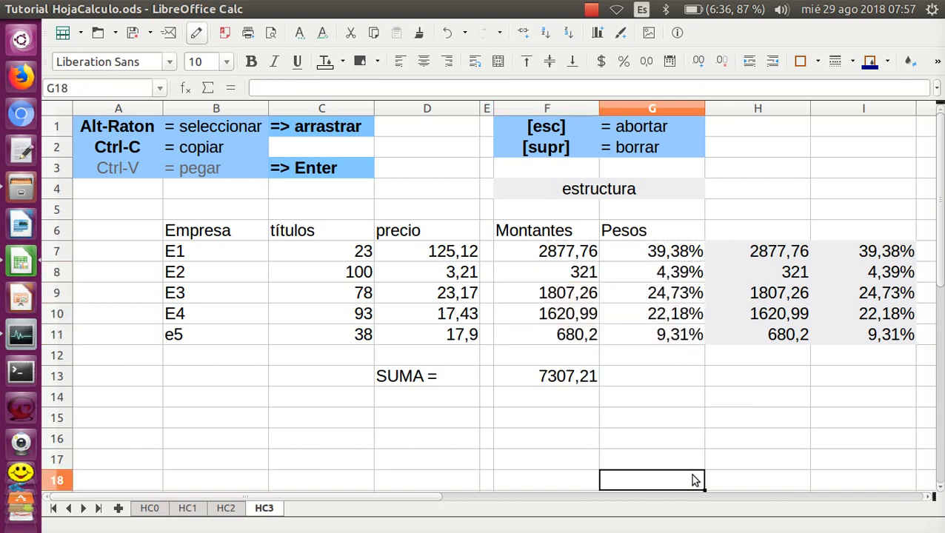
# Compare the pasted results with the reference columns by selecting F9, H9, G8, I8, F11, H11, G10, I10, F8 and H8 together, and release the selection
pyautogui.click(577, 295)
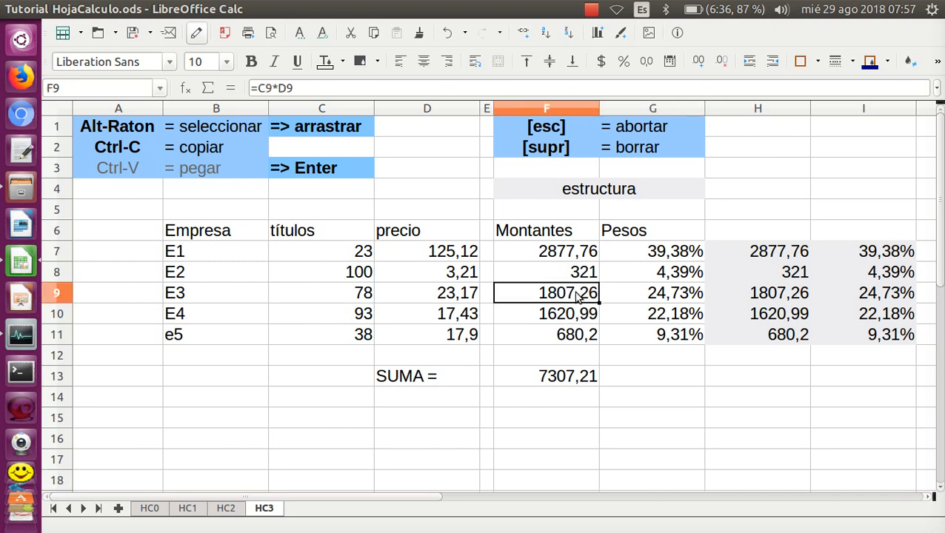
pyautogui.keyDown('ctrl'); pyautogui.click(777, 298); pyautogui.keyUp('ctrl')
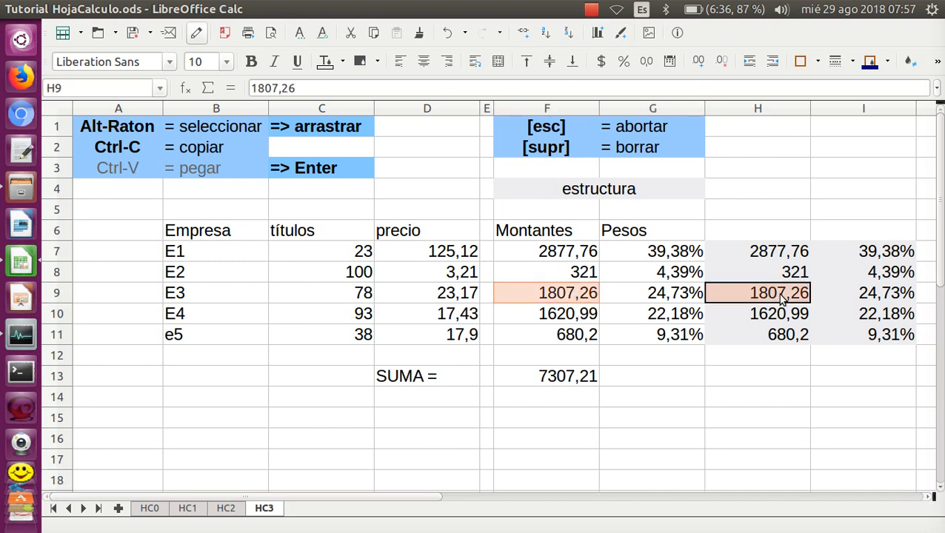
pyautogui.keyDown('ctrl'); pyautogui.click(682, 280); pyautogui.keyUp('ctrl')
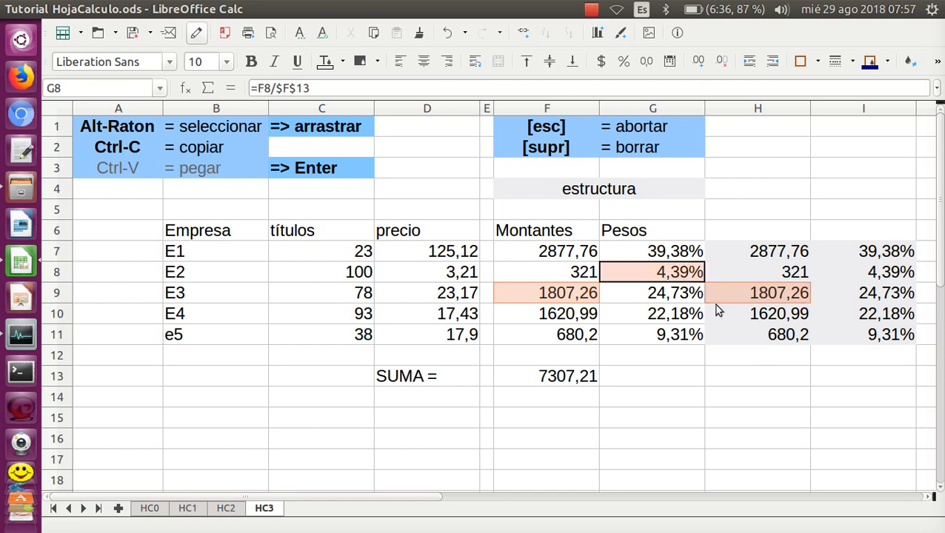
pyautogui.keyDown('ctrl'); pyautogui.click(888, 274); pyautogui.keyUp('ctrl')
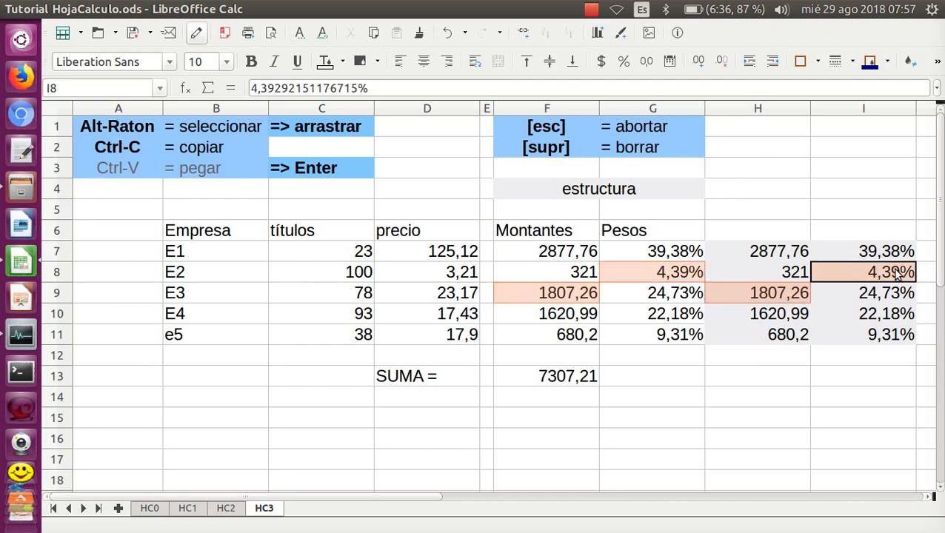
pyautogui.keyDown('ctrl'); pyautogui.click(566, 337); pyautogui.keyUp('ctrl')
pyautogui.keyDown('ctrl'); pyautogui.click(797, 339); pyautogui.keyUp('ctrl')
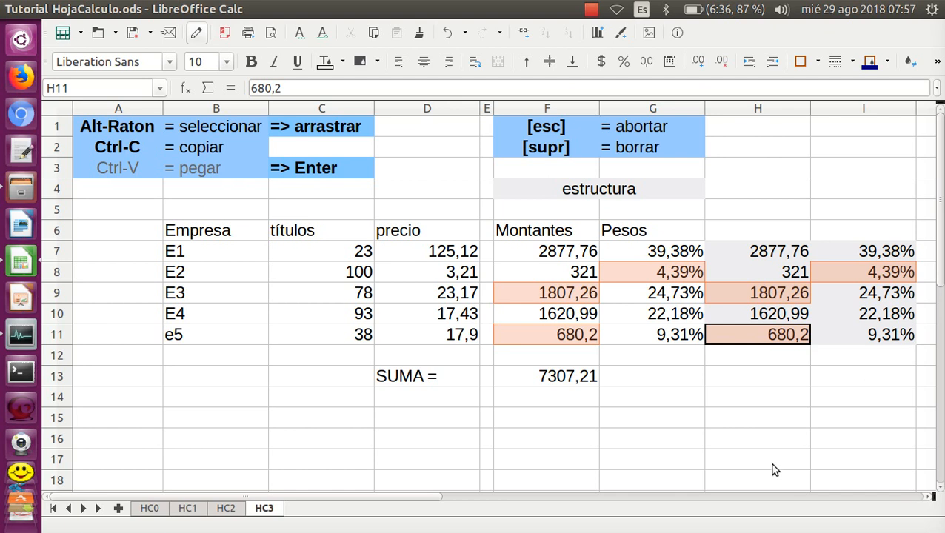
pyautogui.keyDown('ctrl'); pyautogui.click(677, 318); pyautogui.keyUp('ctrl')
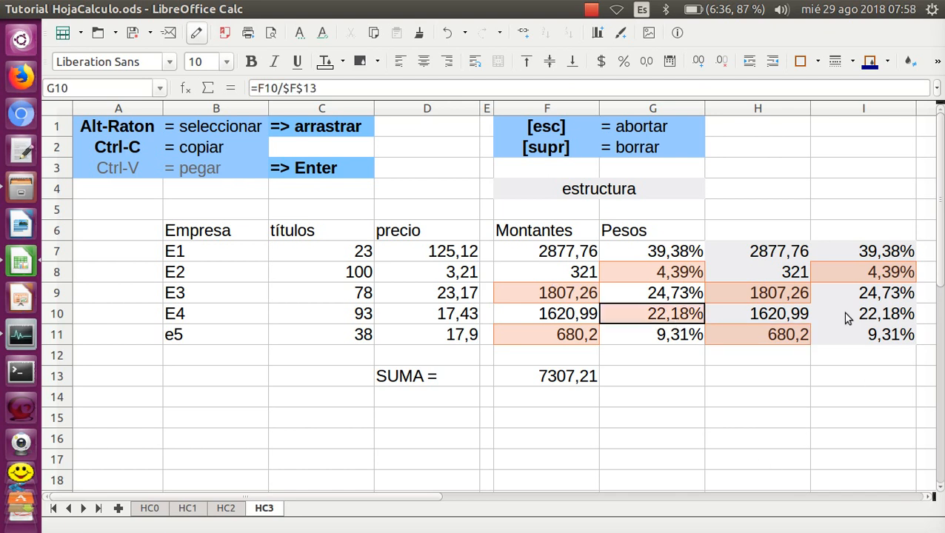
pyautogui.keyDown('ctrl'); pyautogui.click(877, 317); pyautogui.keyUp('ctrl')
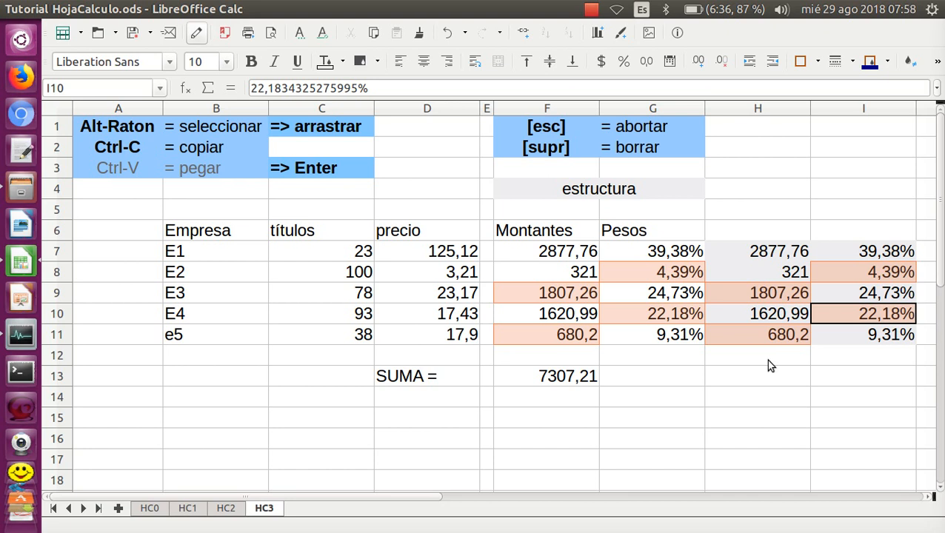
pyautogui.keyDown('ctrl'); pyautogui.click(563, 273); pyautogui.keyUp('ctrl')
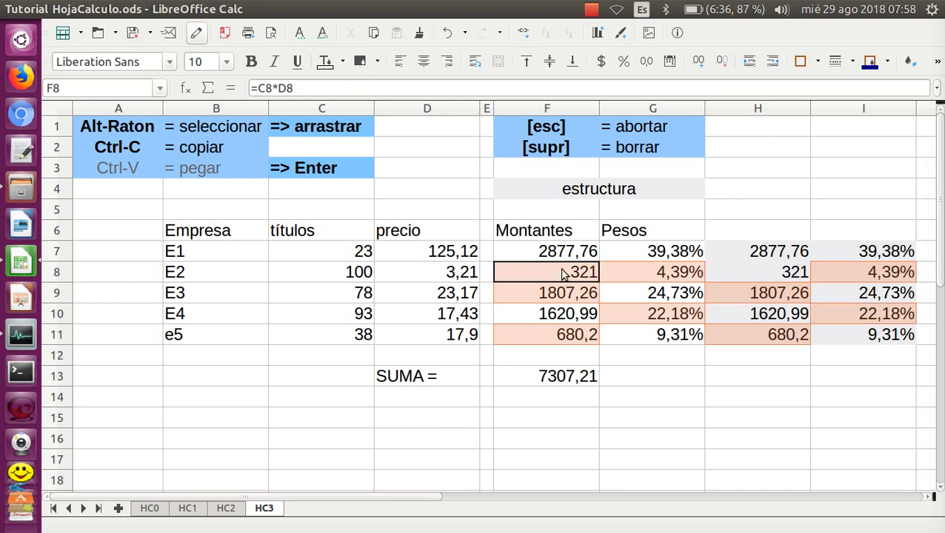
pyautogui.keyDown('ctrl'); pyautogui.click(771, 274); pyautogui.keyUp('ctrl')
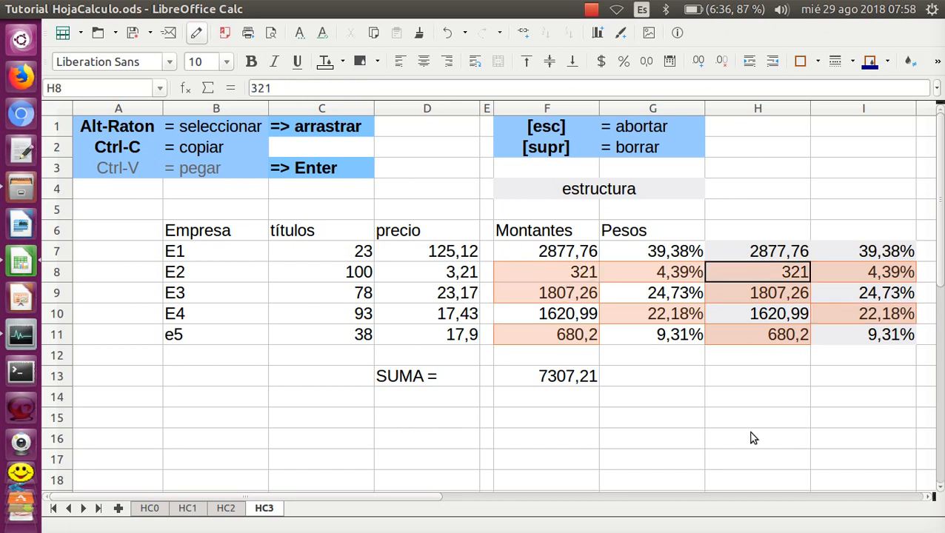
pyautogui.click(855, 442)
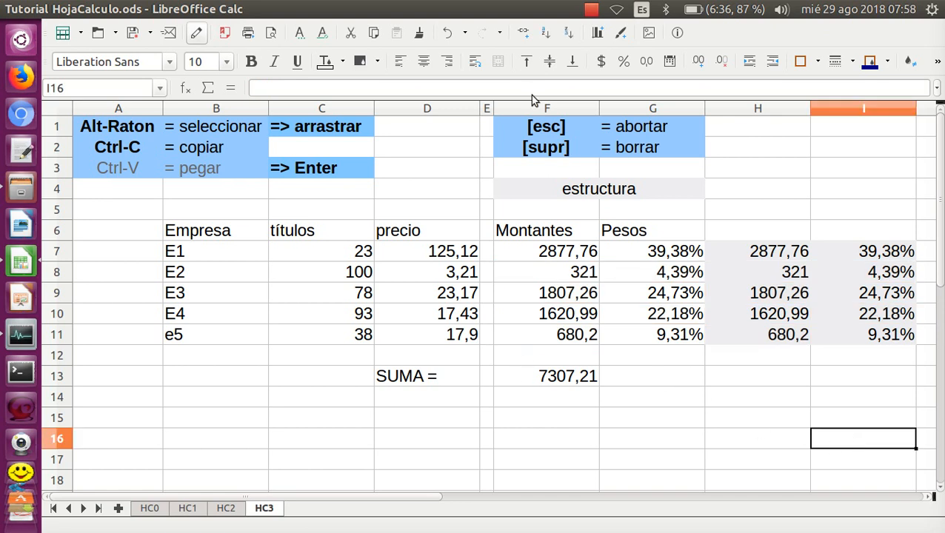
# Undo the paste of the formulas into F8:G11
pyautogui.click(448, 37)
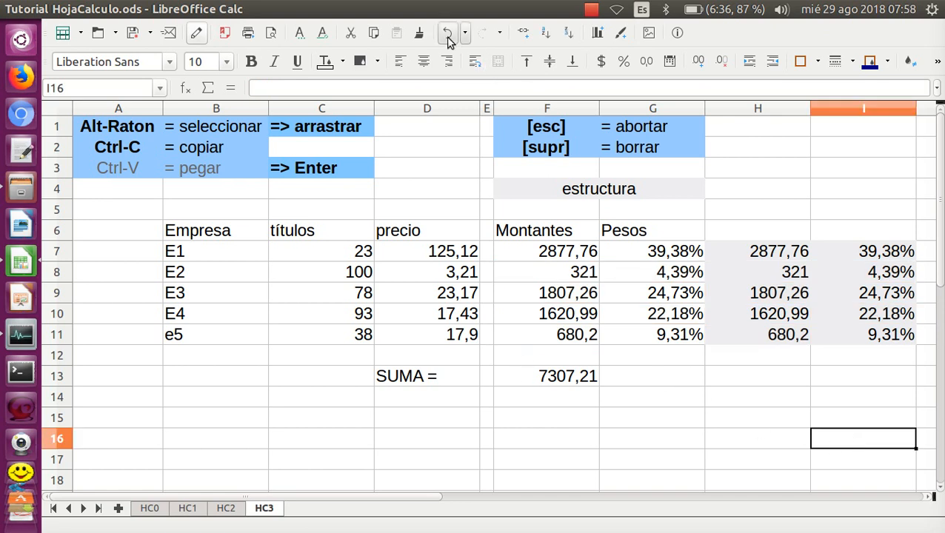
pyautogui.click(771, 419)
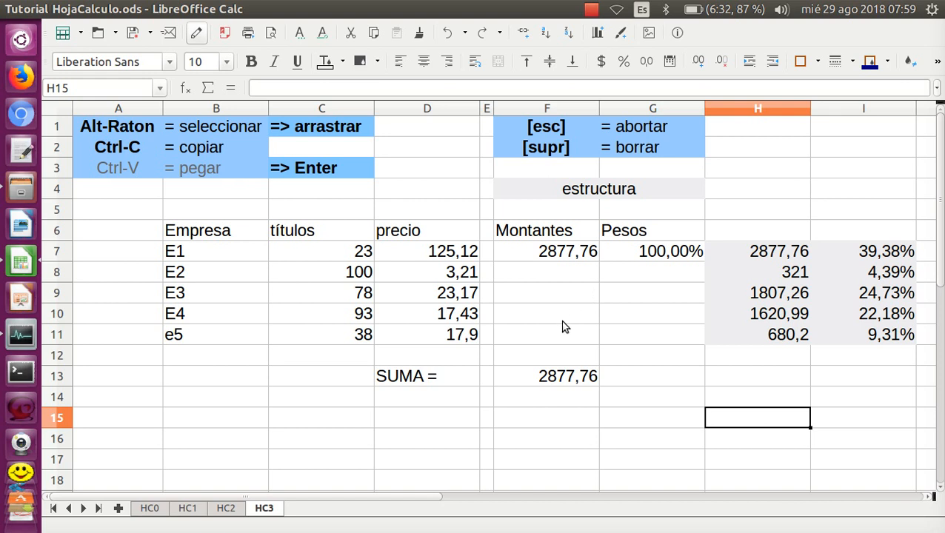
# Select the range F7:G11 by extending from its first cell to the opposite corner, and release the selection
pyautogui.click(567, 255)
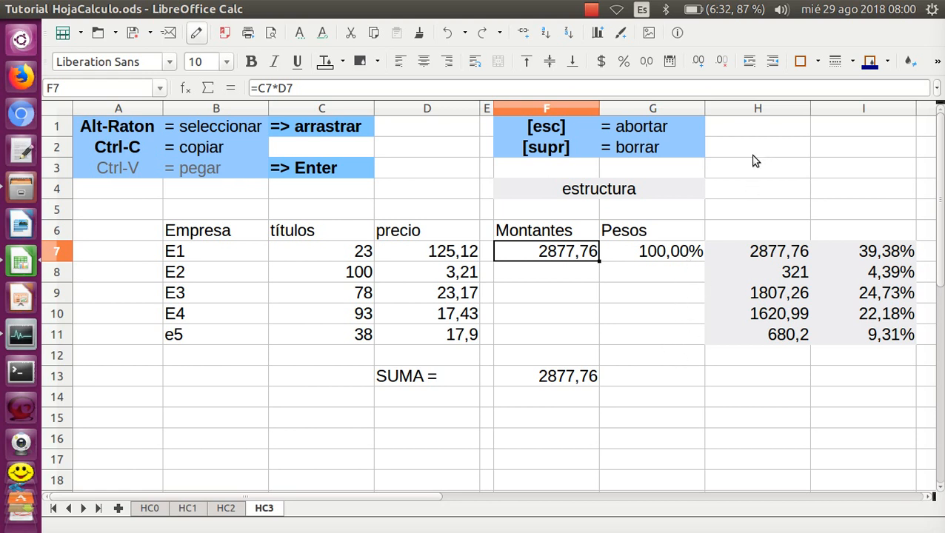
pyautogui.keyDown('shift'); pyautogui.click(662, 340); pyautogui.keyUp('shift')
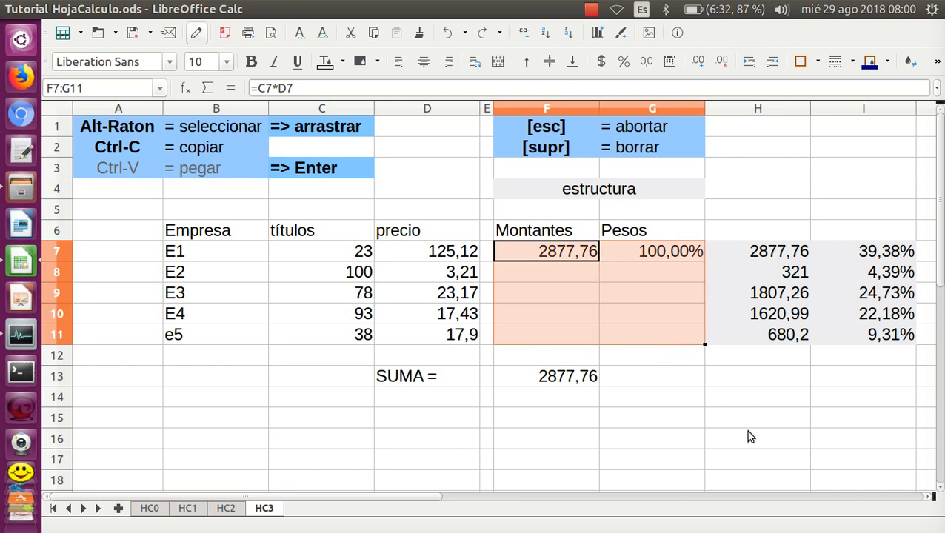
pyautogui.click(767, 415)
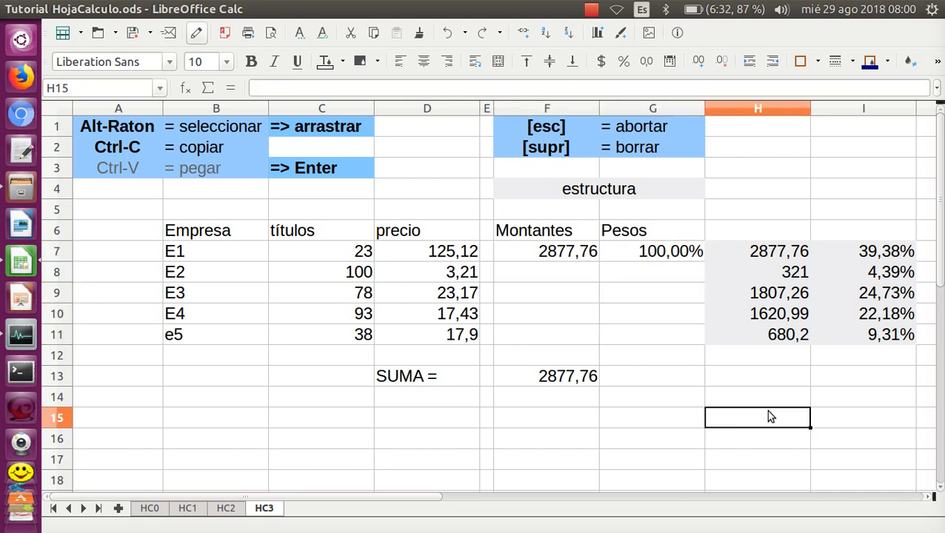
# Mark the notes in A1 and C1 about selecting by dragging, and demonstrate it by sweeping over F7:G13 before releasing the selection
pyautogui.click(135, 129)
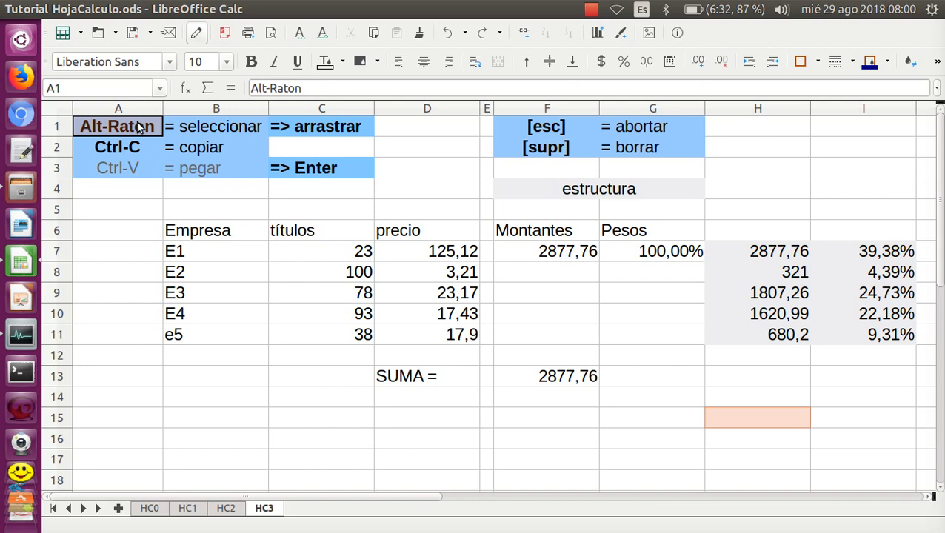
pyautogui.click(356, 128)
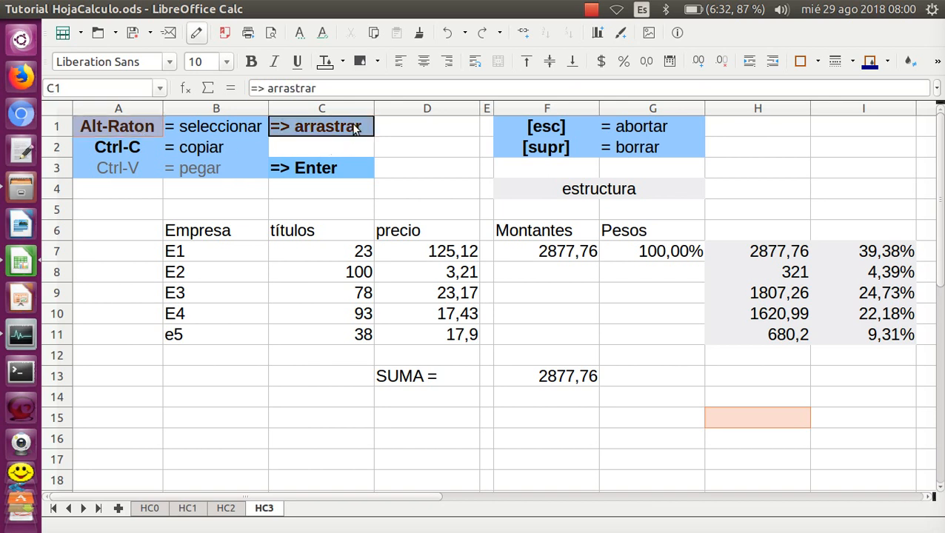
pyautogui.click(571, 253)
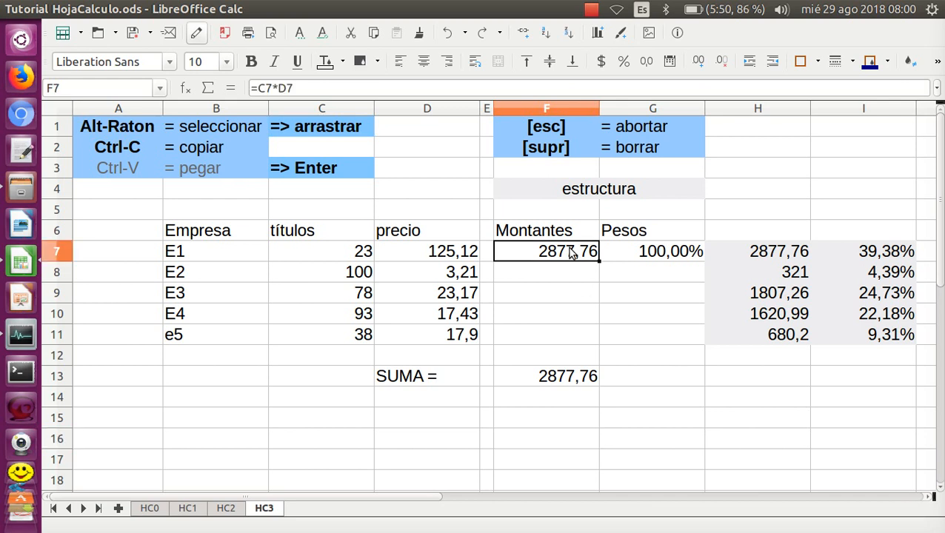
pyautogui.moveTo(571, 253); pyautogui.dragTo(682, 390)
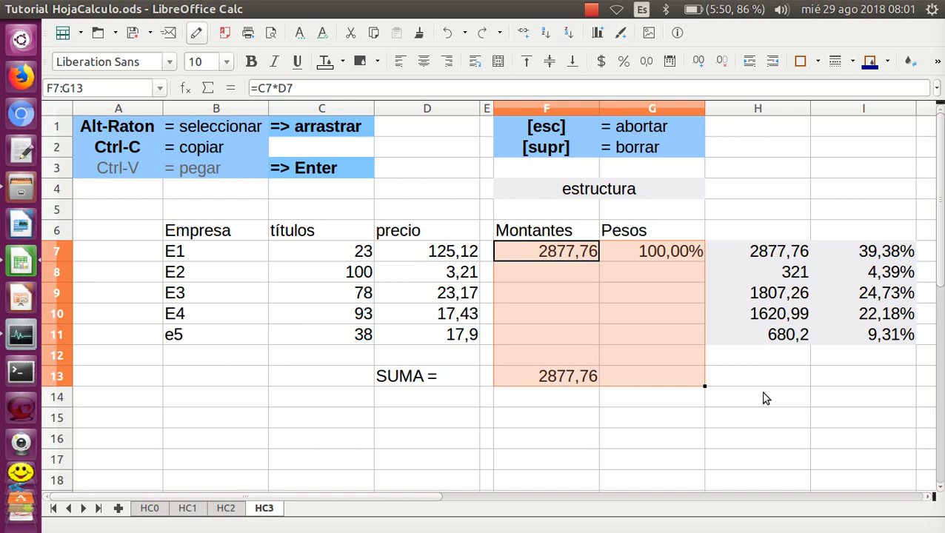
pyautogui.click(782, 382)
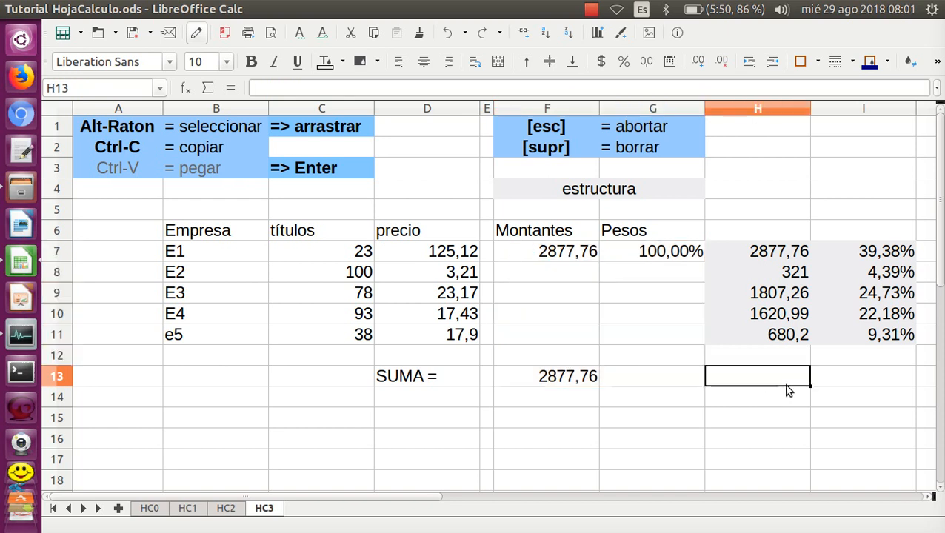
# Select the range F7:G13 by extending from F7 to the opposite corner cell, and release the selection
pyautogui.click(567, 255)
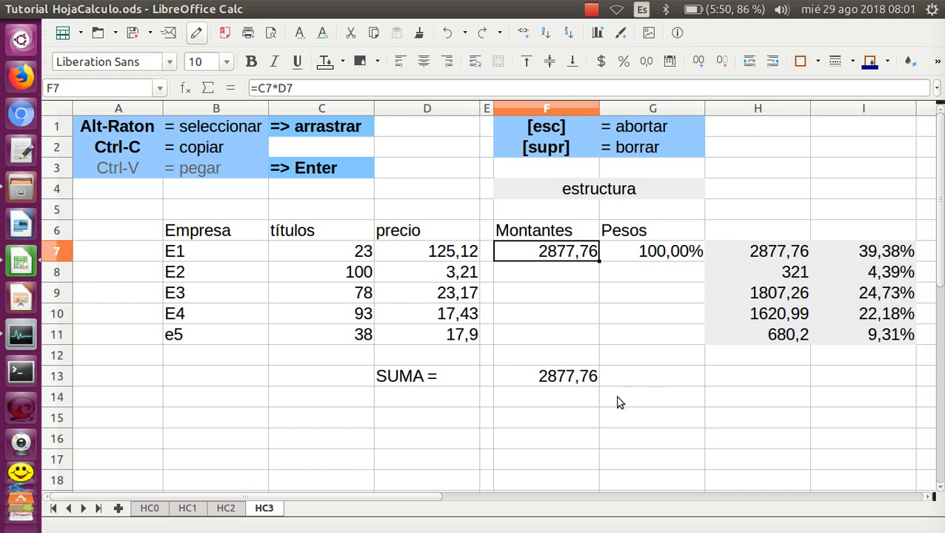
pyautogui.keyDown('shift'); pyautogui.click(677, 382); pyautogui.keyUp('shift')
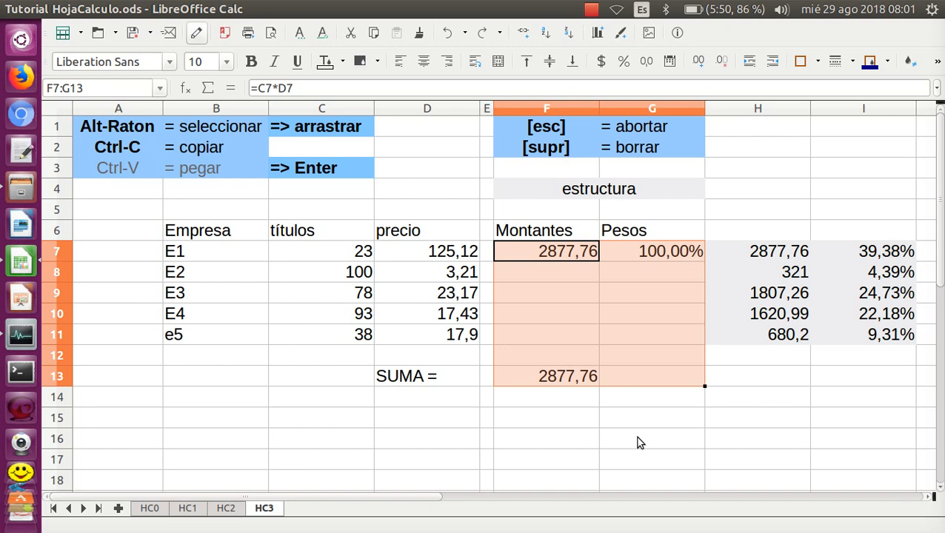
pyautogui.click(776, 408)
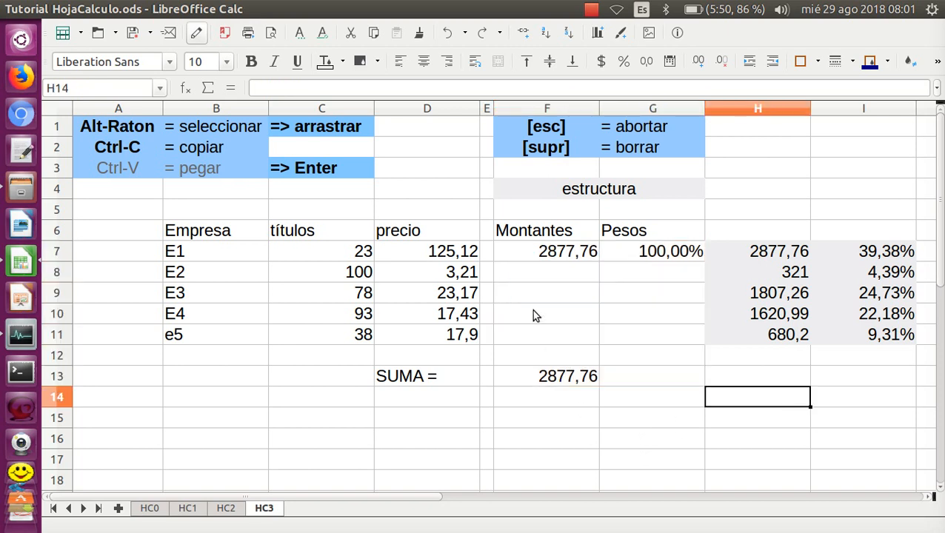
# Copy the formulas in F7:G7 and paste them into F8:G11 to fill the Montantes and Pesos columns
pyautogui.click(571, 254)
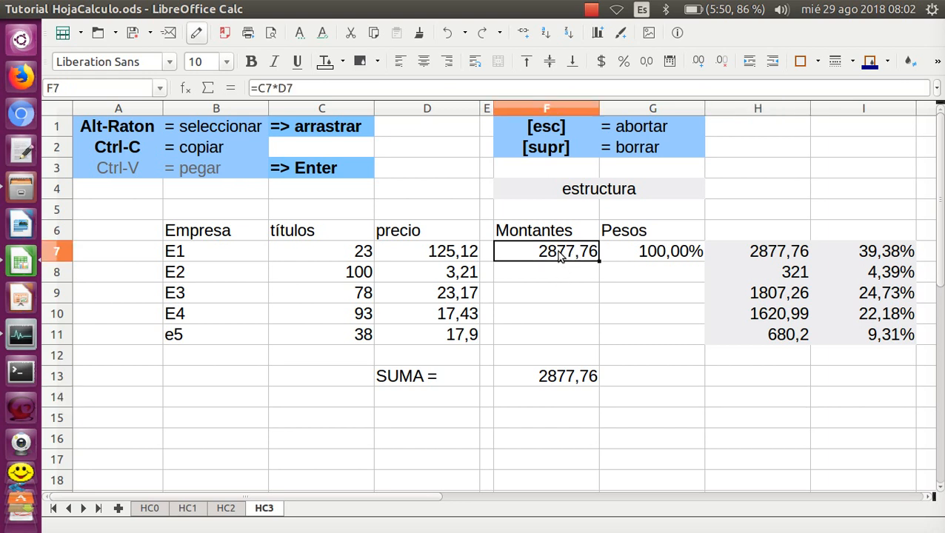
pyautogui.keyDown('shift'); pyautogui.click(669, 254); pyautogui.keyUp('shift')
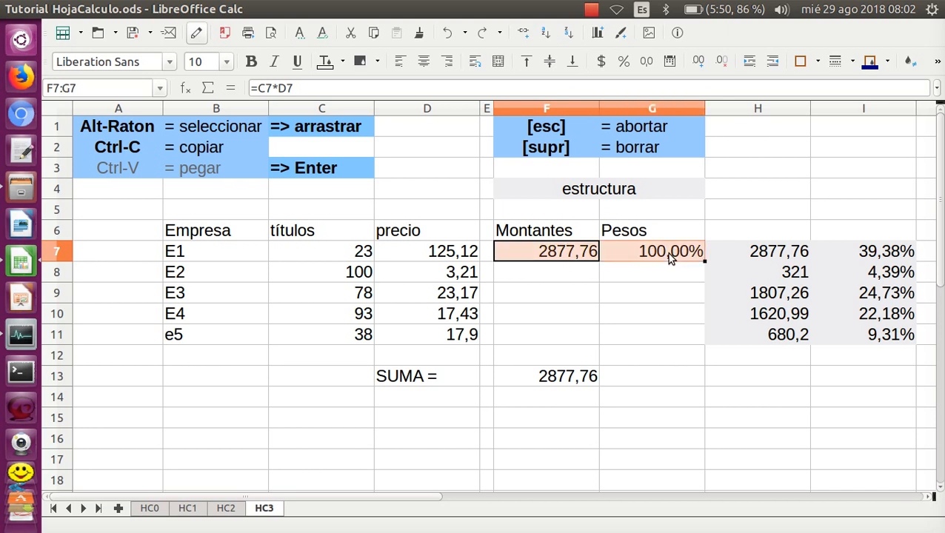
pyautogui.hotkey('ctrl', 'c')
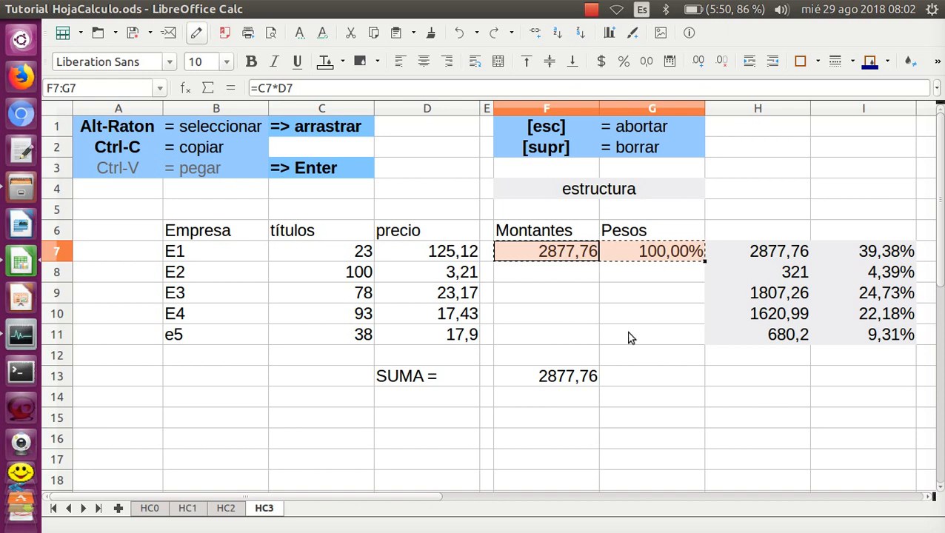
pyautogui.click(536, 280)
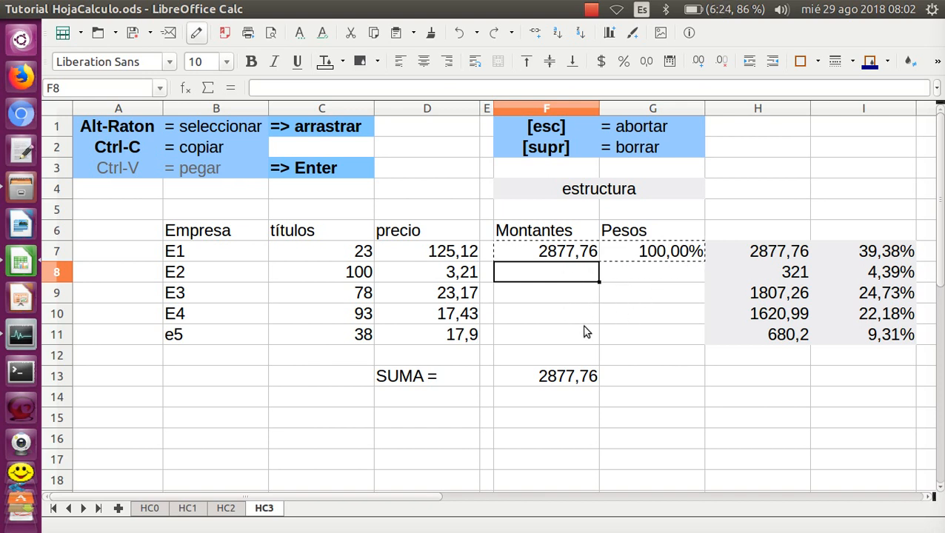
pyautogui.keyDown('shift'); pyautogui.click(665, 342); pyautogui.keyUp('shift')
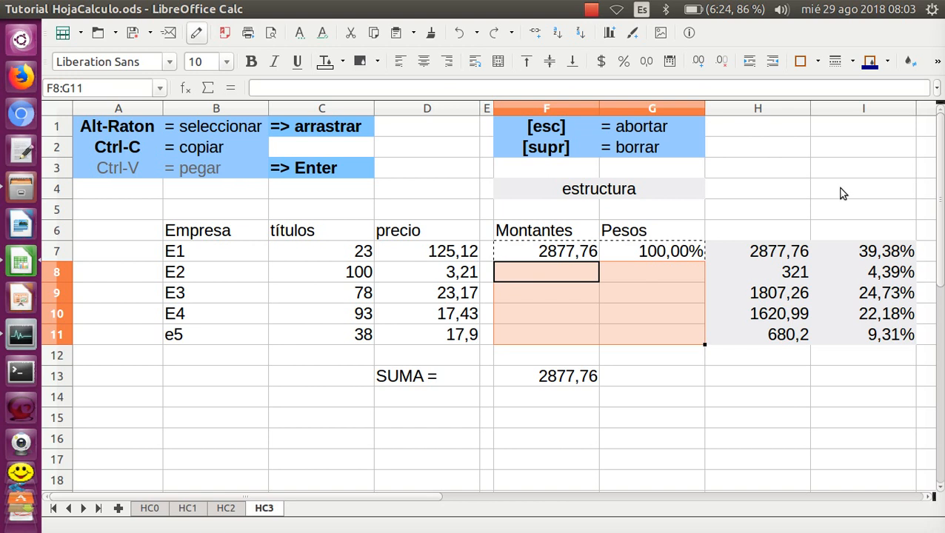
pyautogui.press('Return')
pyautogui.click(803, 424)
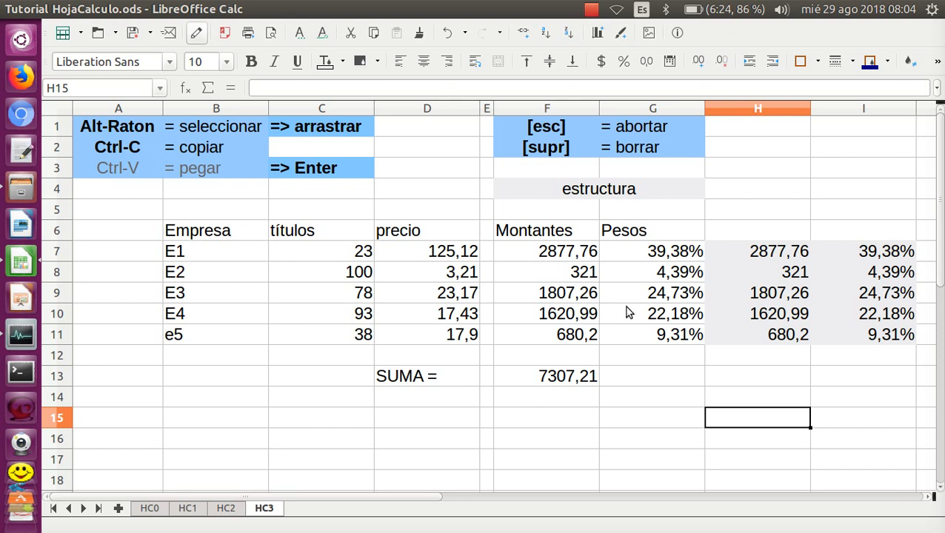
# Mark matching cells in rows 8 to 10 of the Montantes and Pesos columns and the shaded reference columns to compare their values
pyautogui.keyDown('ctrl'); pyautogui.click(583, 294); pyautogui.keyUp('ctrl')
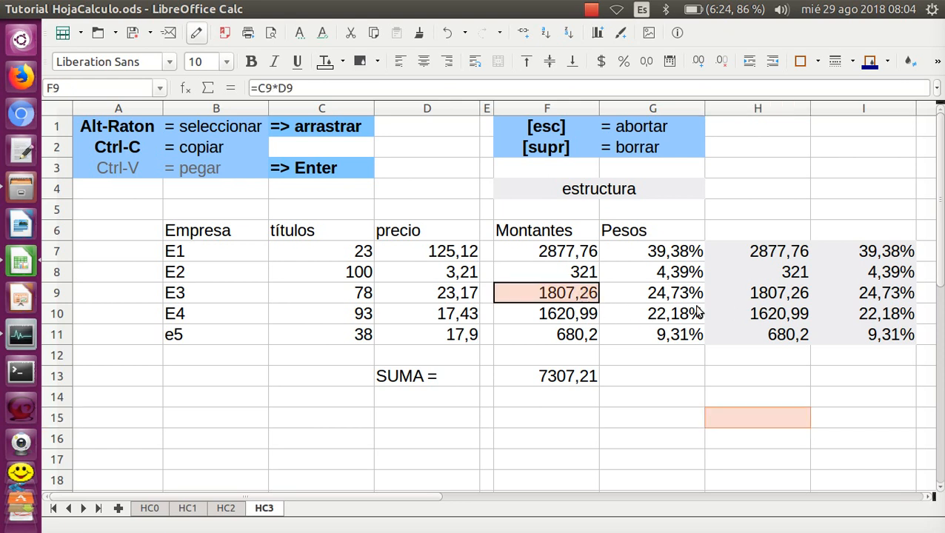
pyautogui.keyDown('ctrl'); pyautogui.click(784, 297); pyautogui.keyUp('ctrl')
pyautogui.keyDown('ctrl'); pyautogui.click(888, 319); pyautogui.keyUp('ctrl')
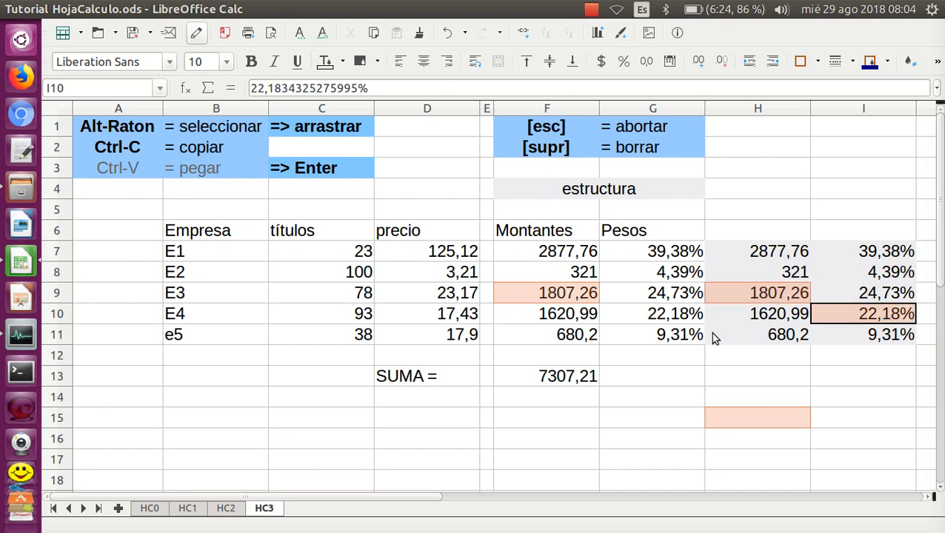
pyautogui.keyDown('ctrl'); pyautogui.click(668, 320); pyautogui.keyUp('ctrl')
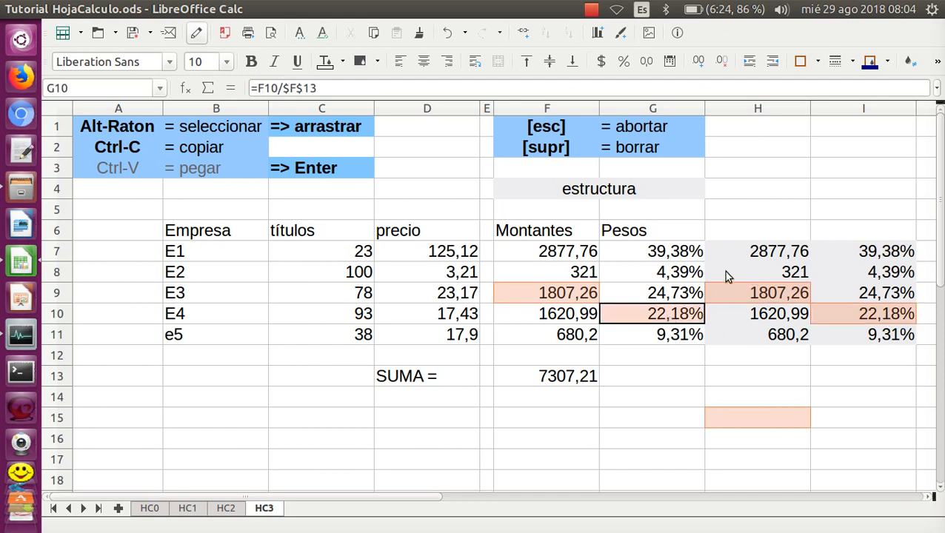
pyautogui.keyDown('ctrl'); pyautogui.click(671, 273); pyautogui.keyUp('ctrl')
pyautogui.keyDown('ctrl'); pyautogui.click(899, 277); pyautogui.keyUp('ctrl')
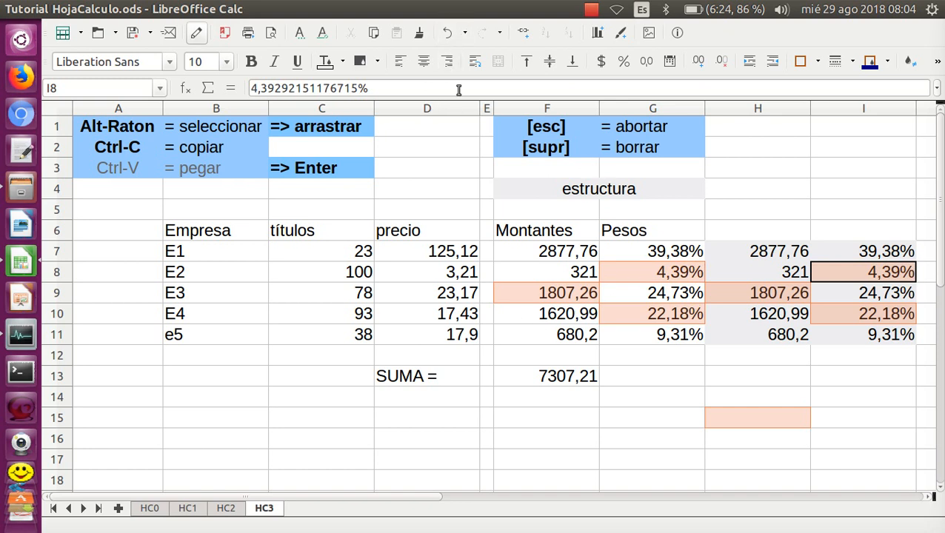
# Undo the paste of the formulas into F8:G11 and release the selection
pyautogui.click(449, 32)
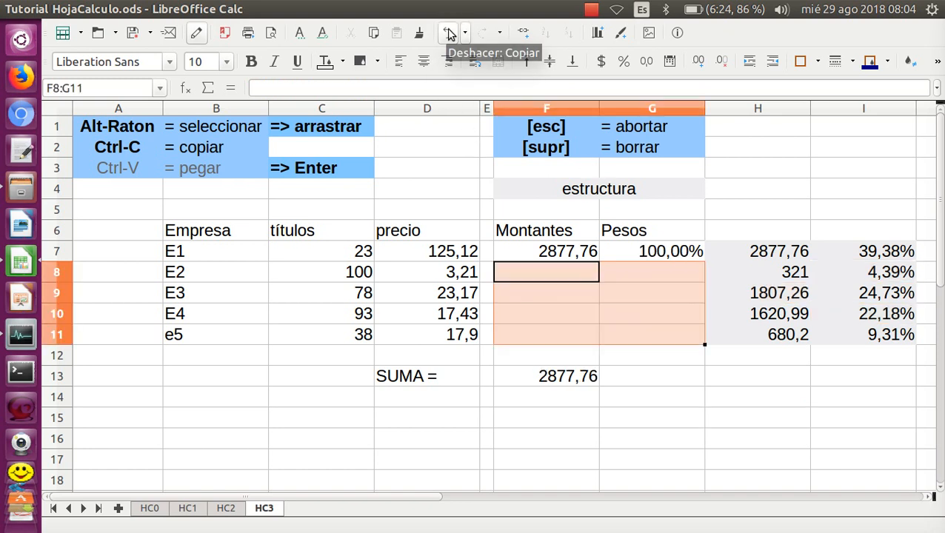
pyautogui.click(719, 419)
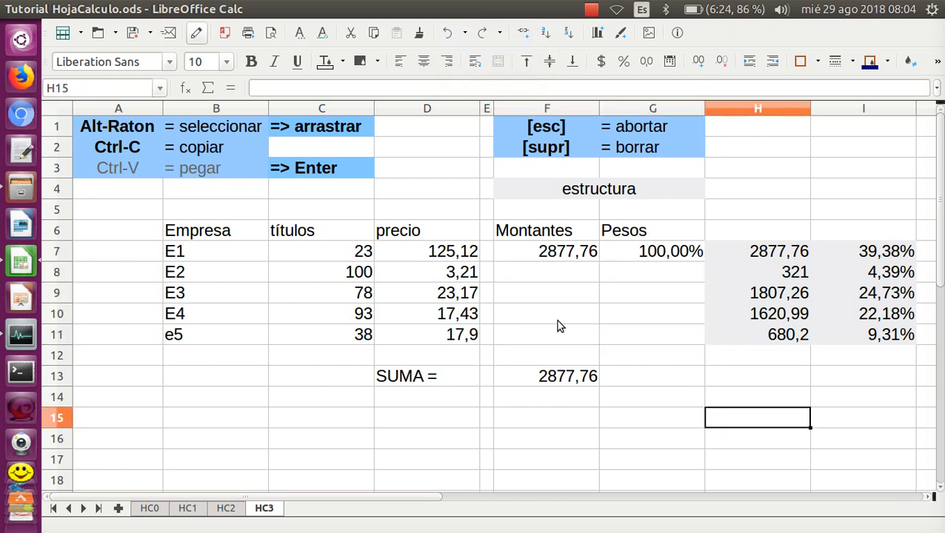
# Copy F7:G7 again and paste its formulas into the range F8:G11, releasing the selection
pyautogui.click(556, 254)
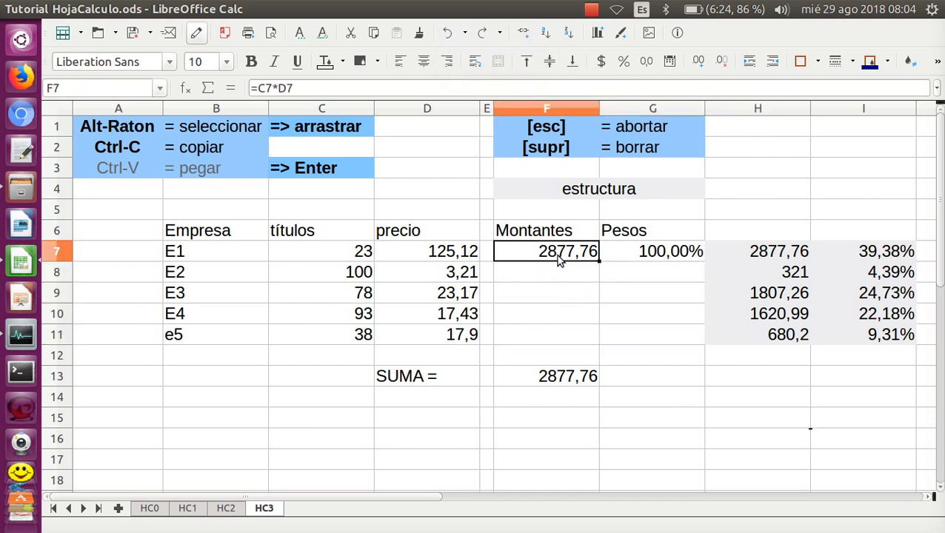
pyautogui.keyDown('shift'); pyautogui.click(663, 255); pyautogui.keyUp('shift')
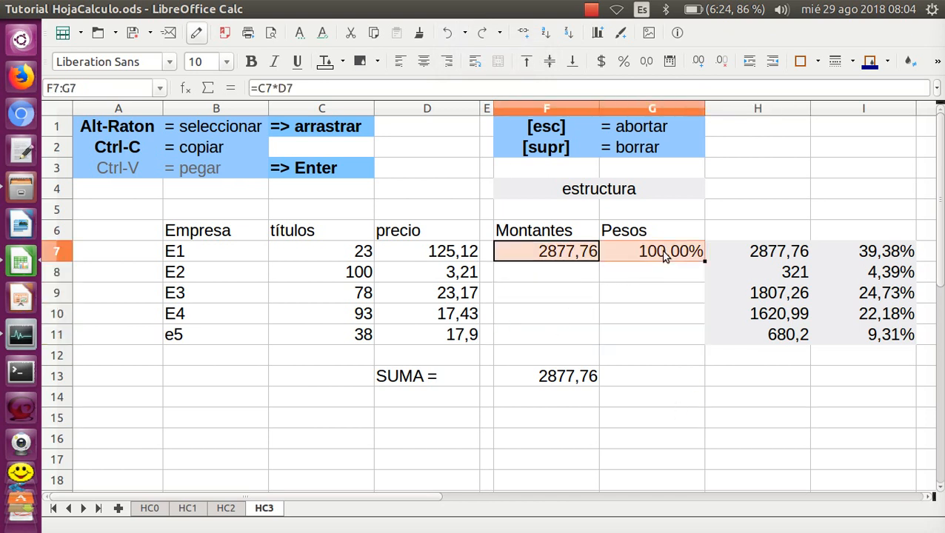
pyautogui.hotkey('ctrl', 'c')
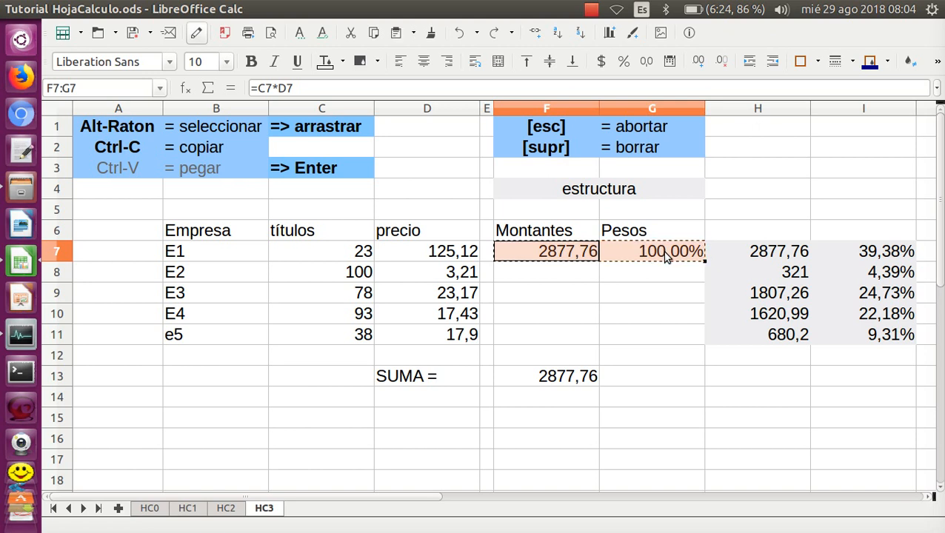
pyautogui.click(552, 273)
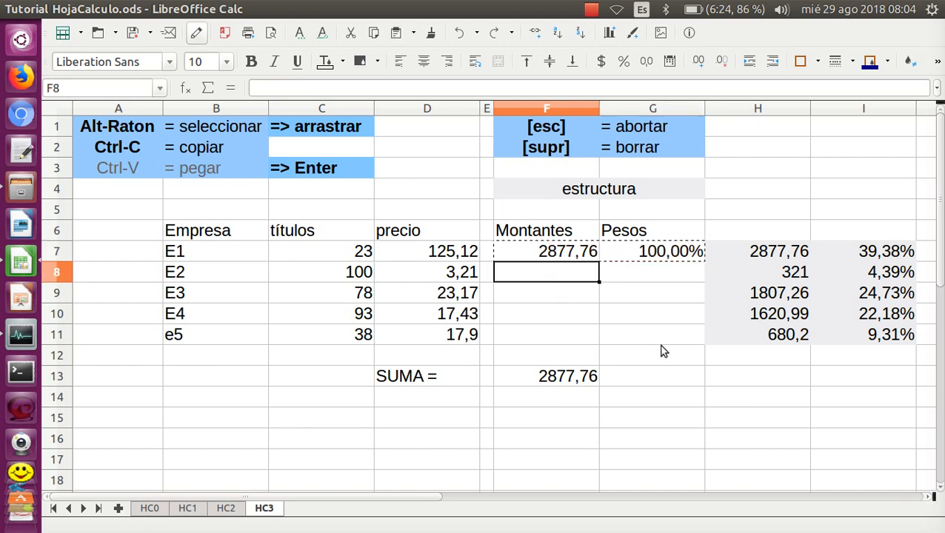
pyautogui.keyDown('shift'); pyautogui.click(679, 336); pyautogui.keyUp('shift')
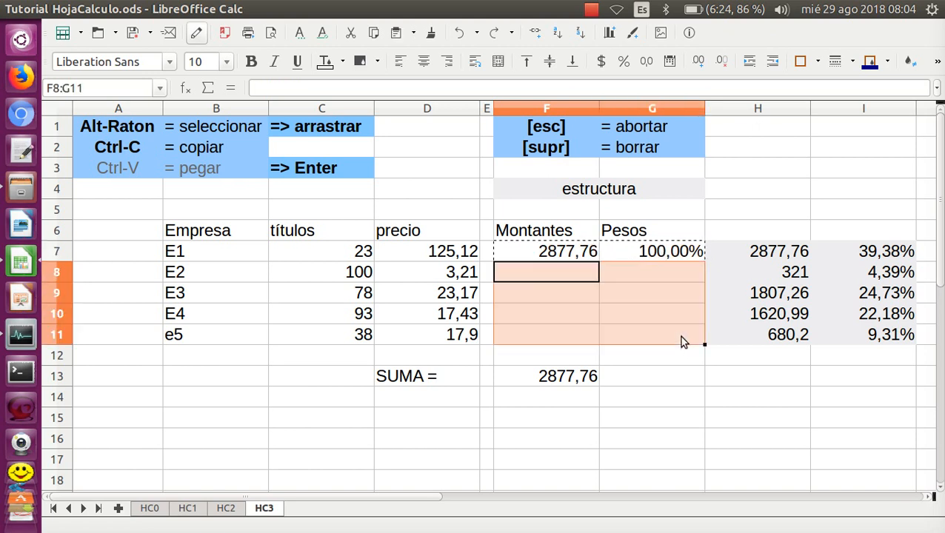
pyautogui.hotkey('ctrl', 'v')
pyautogui.click(766, 402)
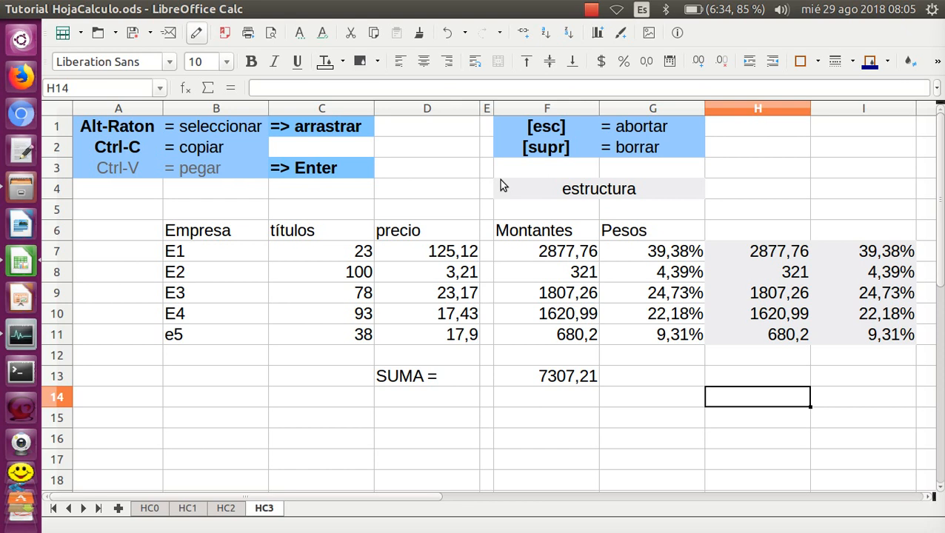
pyautogui.click(748, 112)
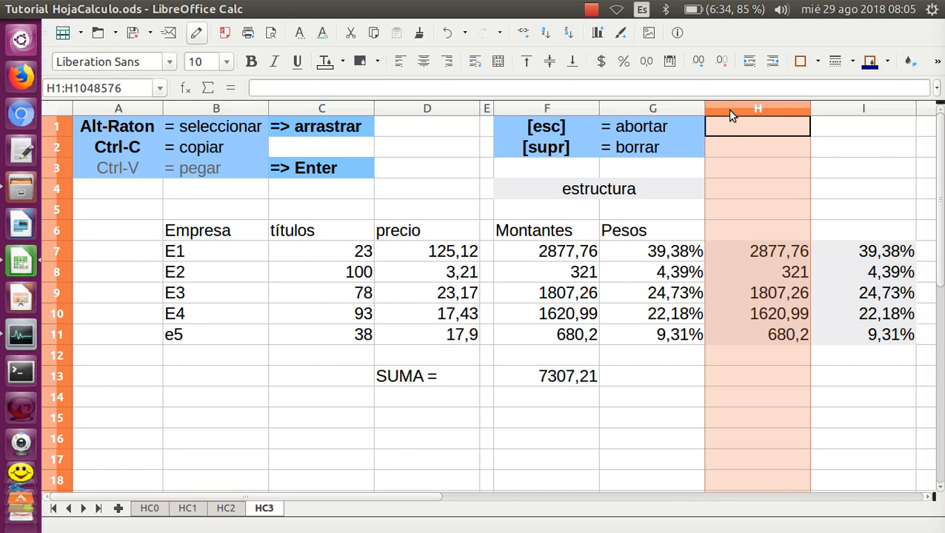
pyautogui.rightClick(728, 110)
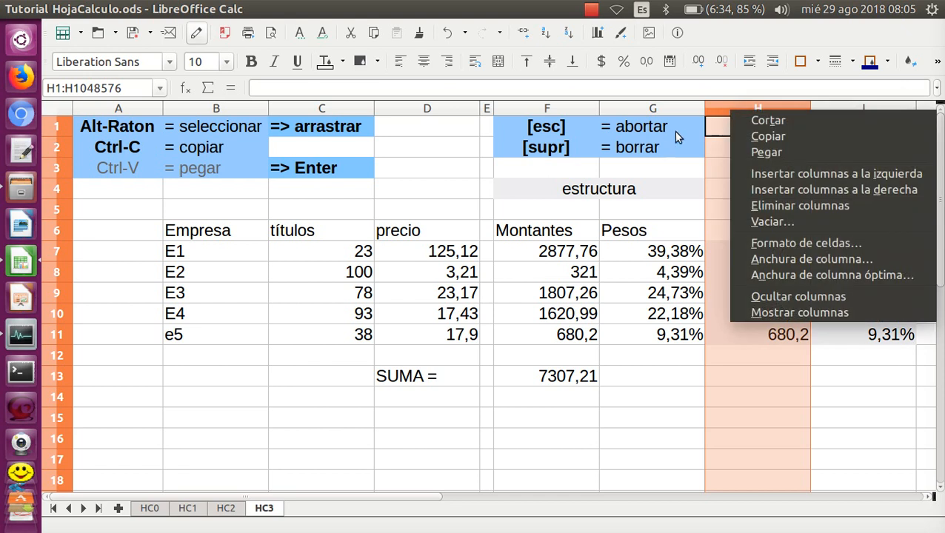
pyautogui.click(733, 108)
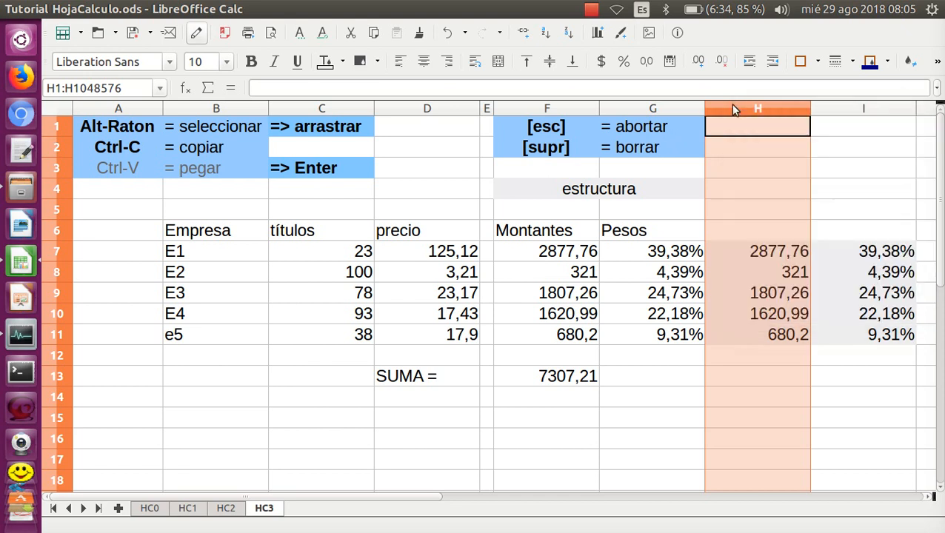
pyautogui.click(653, 457)
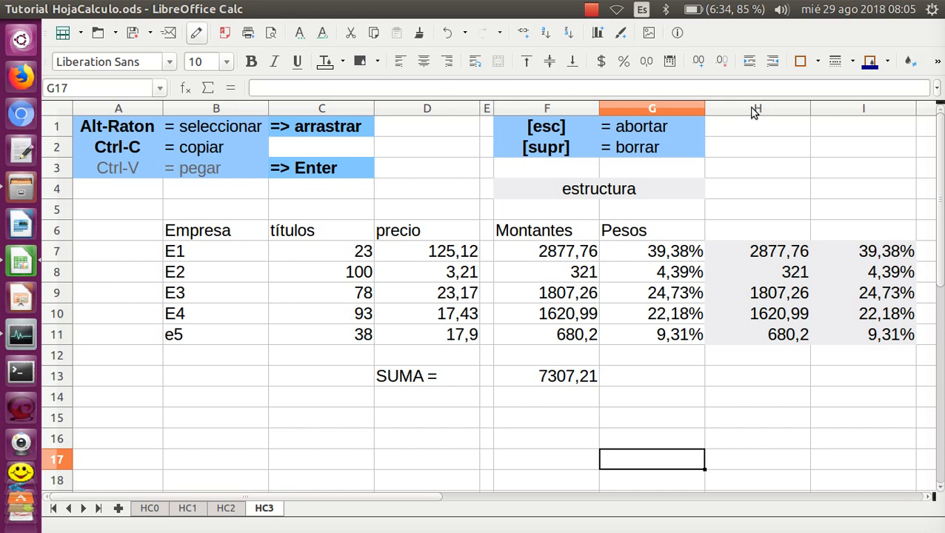
# Insert an empty column before column H, between Pesos and the shaded reference values
pyautogui.click(753, 111)
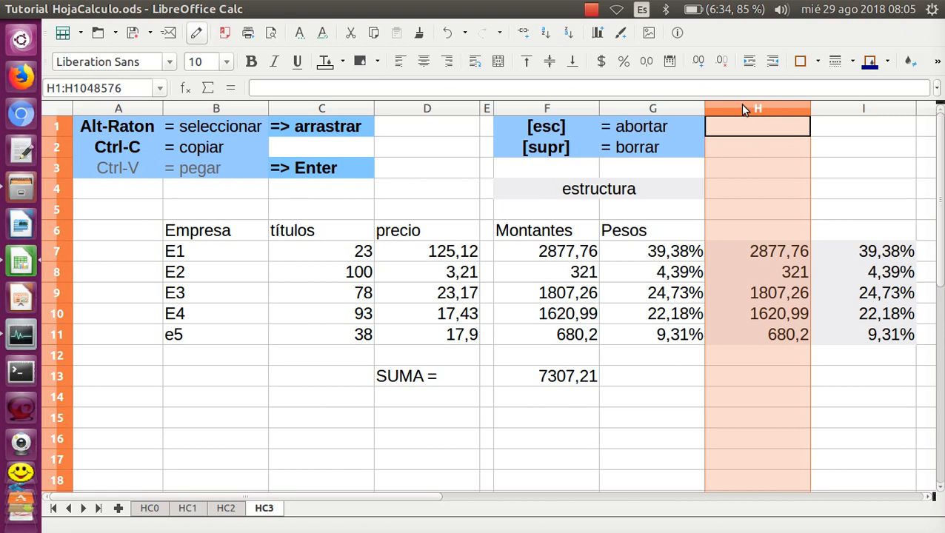
pyautogui.rightClick(744, 109)
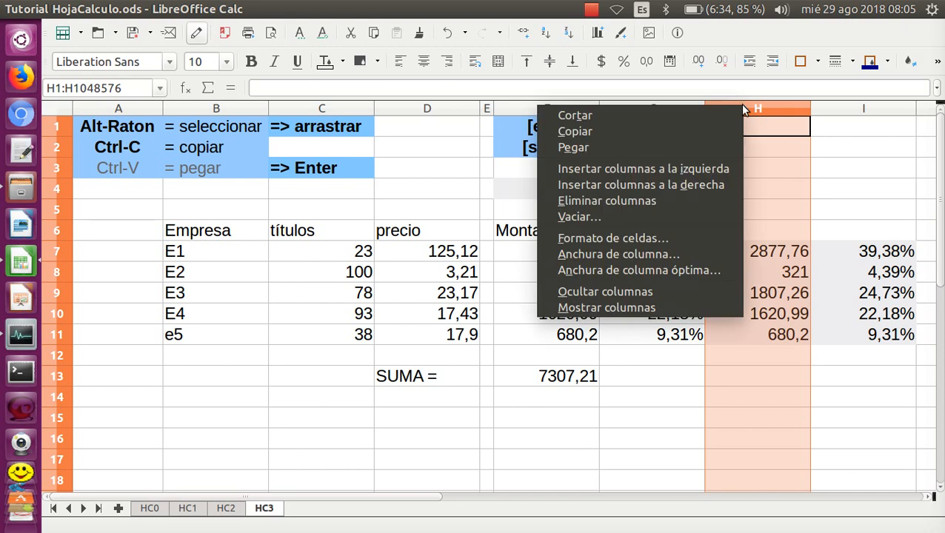
pyautogui.click(695, 167)
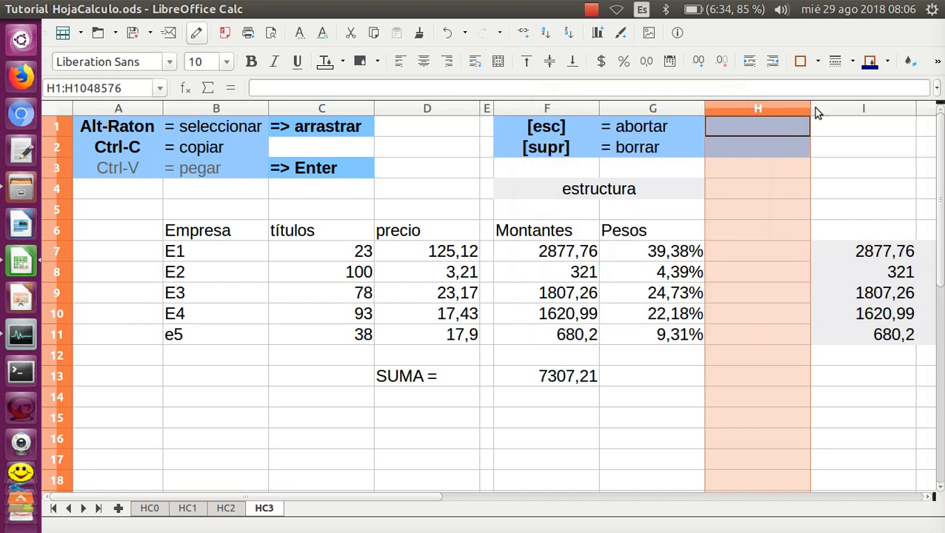
# Narrow the empty column H to about 0.27 cm so it serves as a separator
pyautogui.click(835, 111)
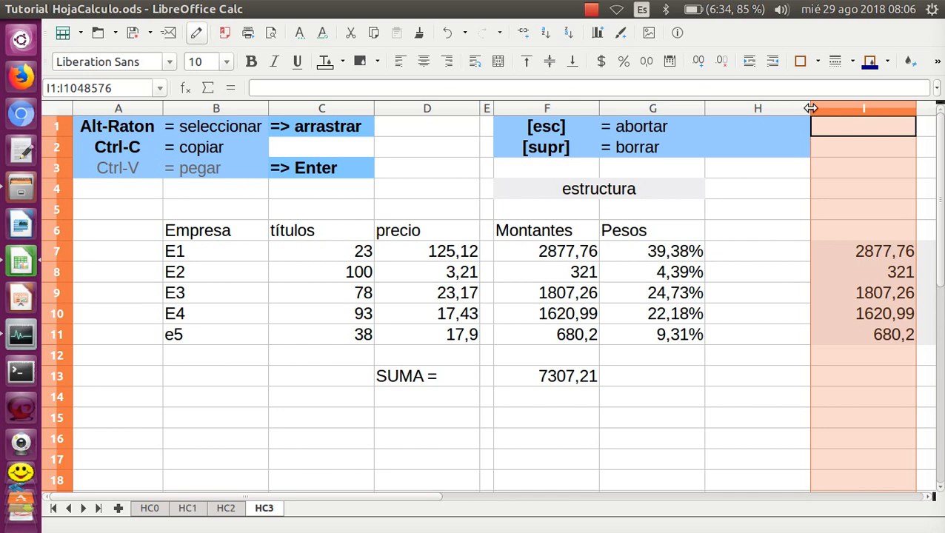
pyautogui.moveTo(811, 108); pyautogui.dragTo(717, 110)
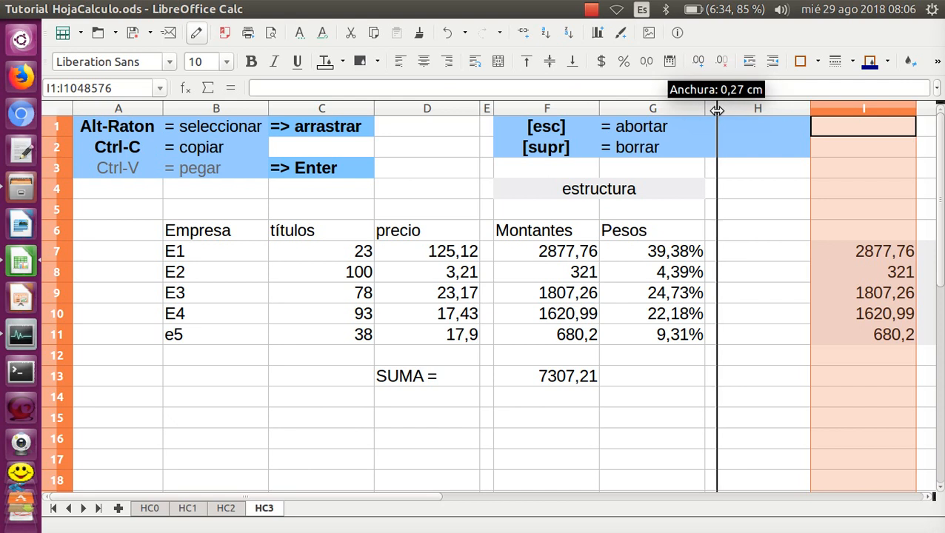
pyautogui.moveTo(717, 110); pyautogui.dragTo(717, 110)
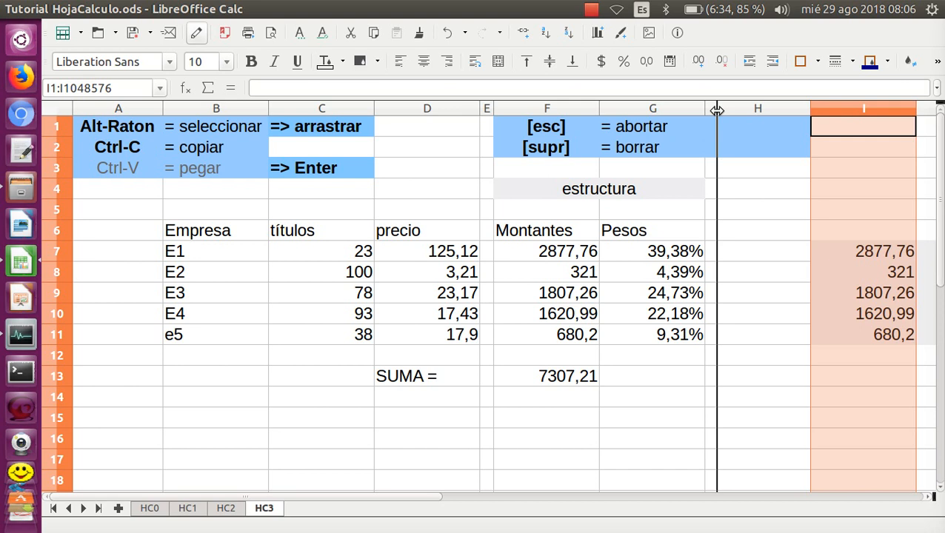
pyautogui.moveTo(717, 111); pyautogui.dragTo(717, 110)
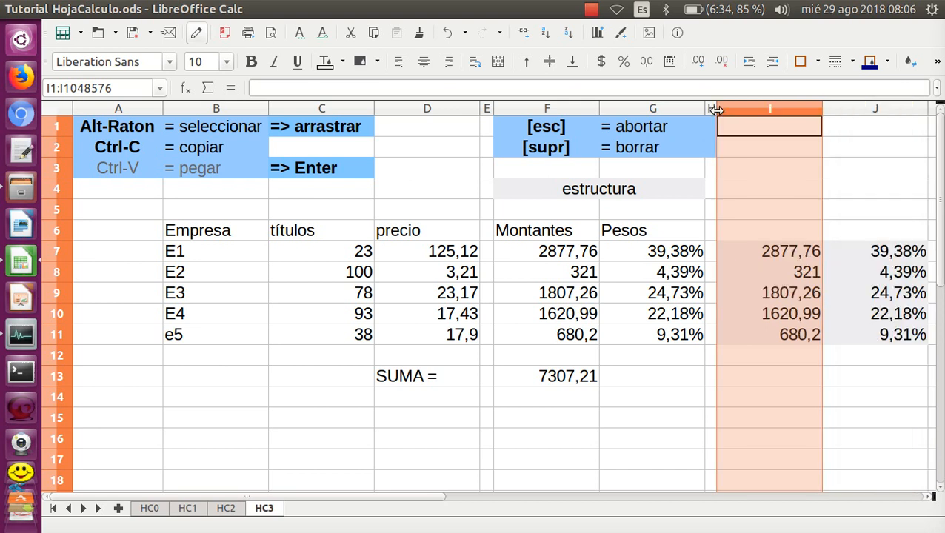
# Select separator columns E and H in turn, and fine-tune the width of column H to keep it narrow
pyautogui.click(486, 108)
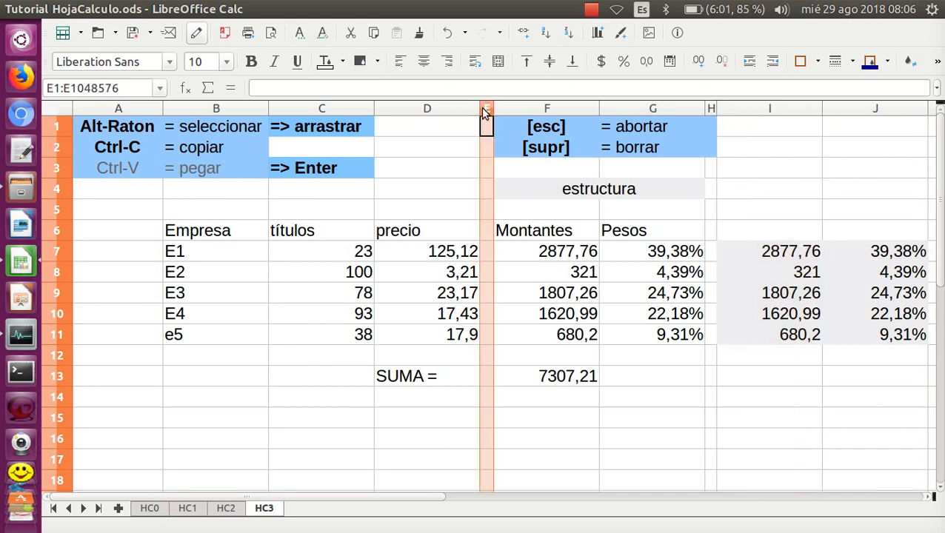
pyautogui.click(709, 109)
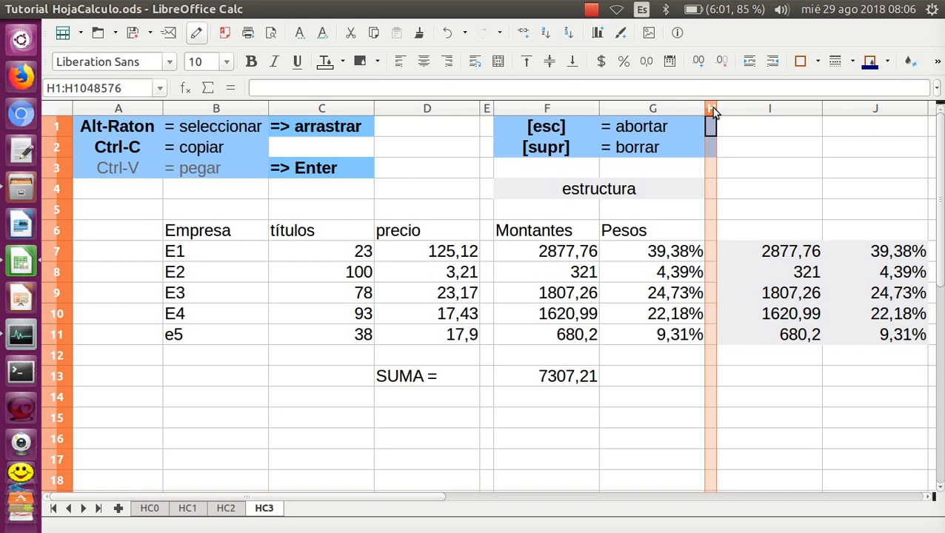
pyautogui.moveTo(715, 108); pyautogui.dragTo(721, 108)
pyautogui.click(639, 192)
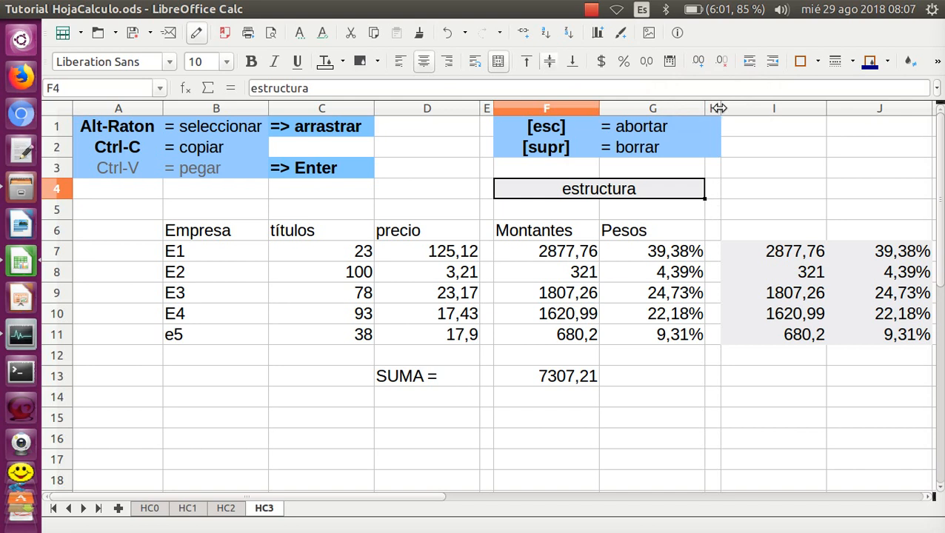
pyautogui.moveTo(717, 108); pyautogui.dragTo(717, 108)
pyautogui.click(768, 413)
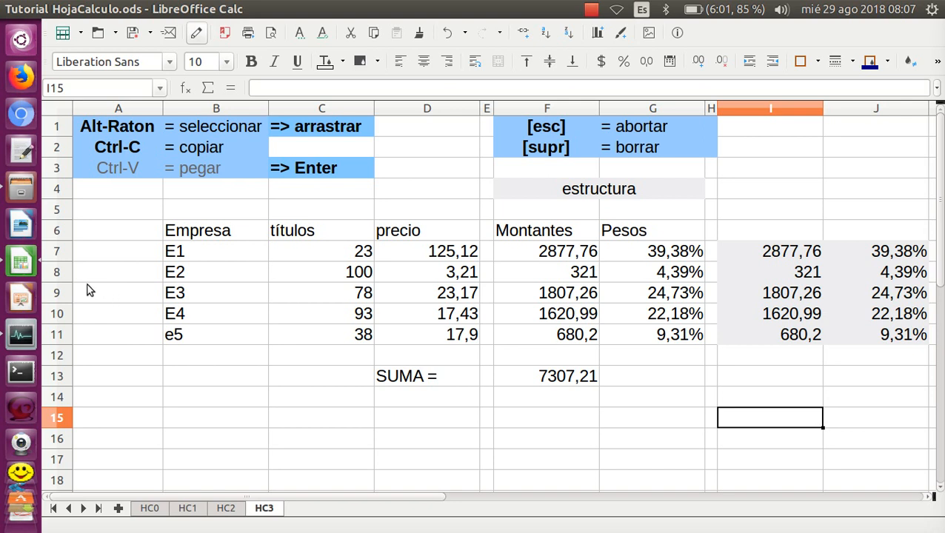
# Insert an empty row above the E1 row, directly below the table headings, and highlight its cells B7:G7
pyautogui.click(57, 251)
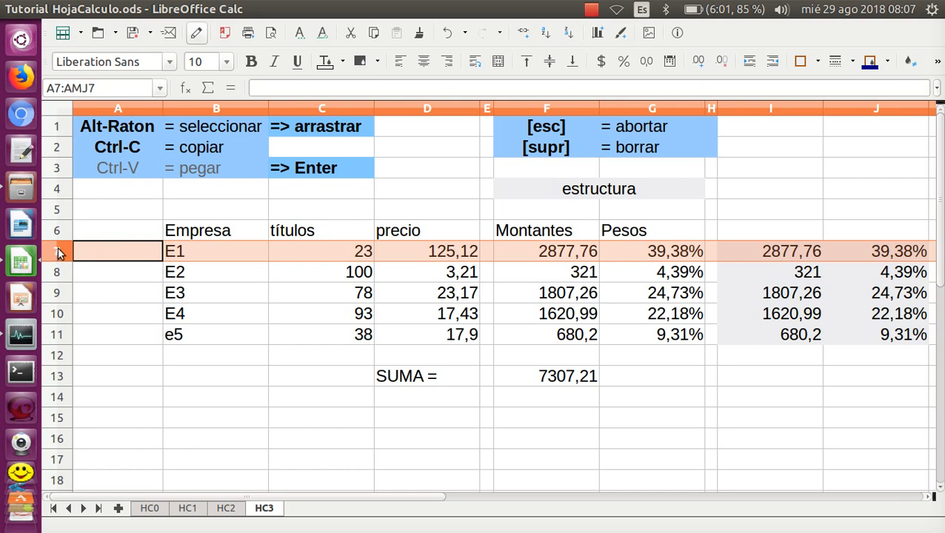
pyautogui.rightClick(59, 253)
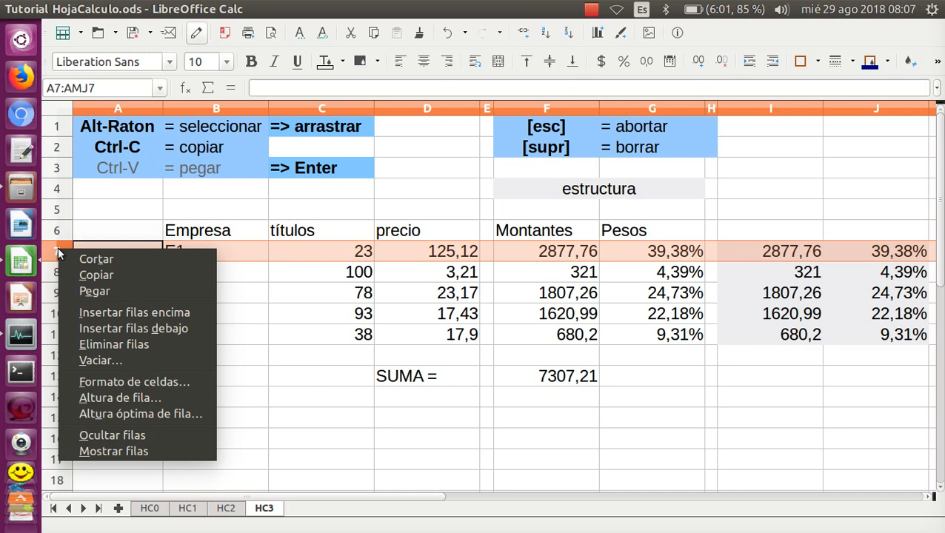
pyautogui.click(118, 312)
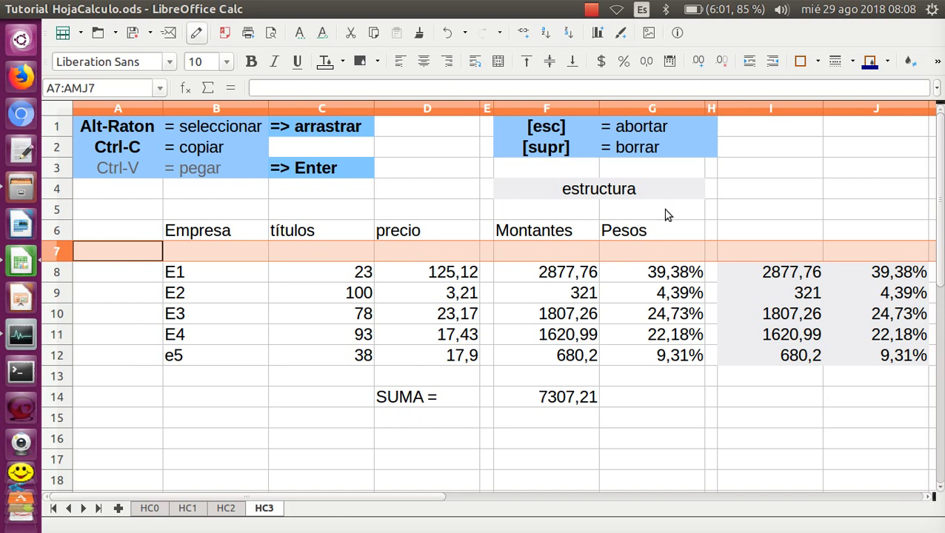
pyautogui.click(765, 168)
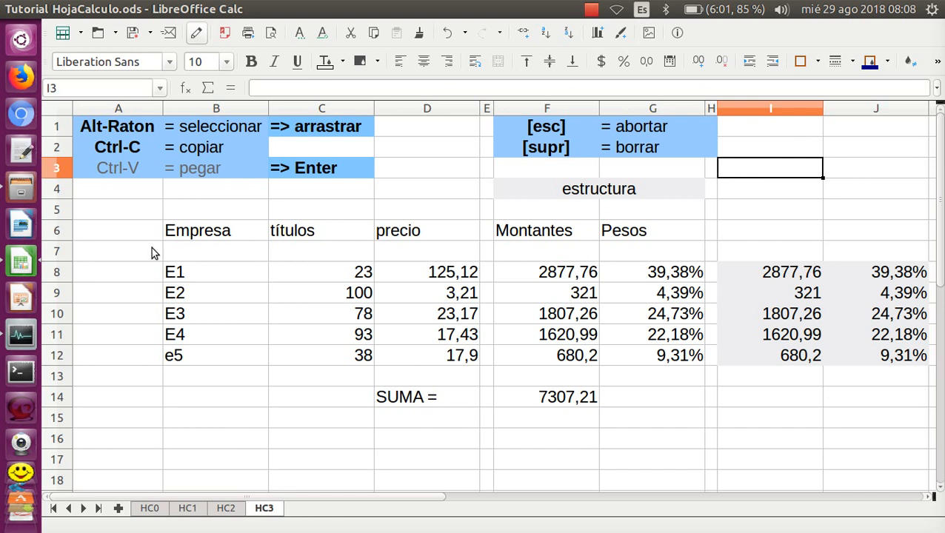
pyautogui.moveTo(177, 252); pyautogui.dragTo(635, 259)
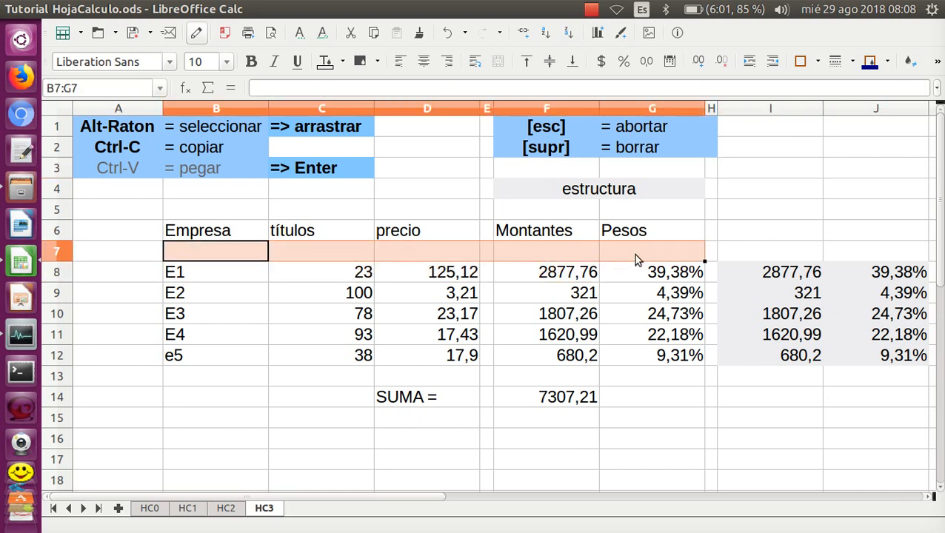
pyautogui.click(407, 478)
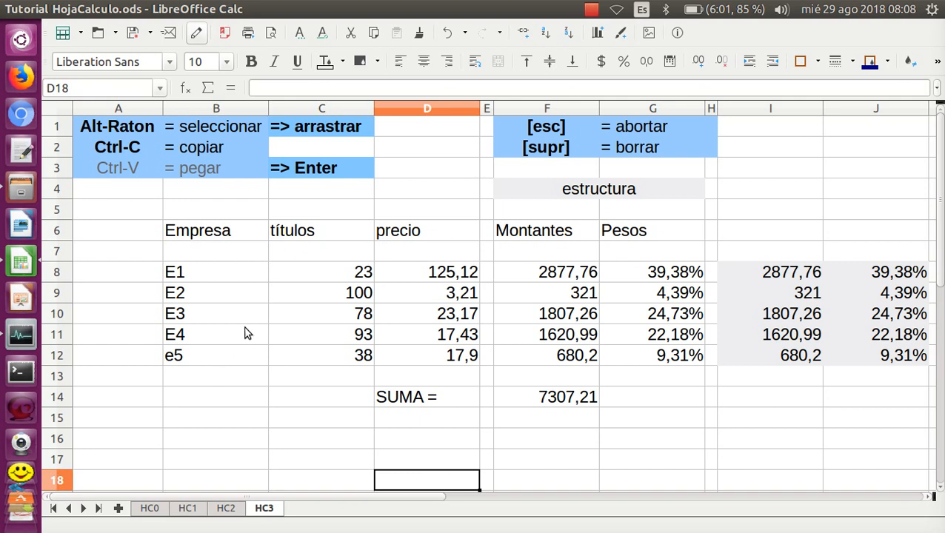
# Fill the new row 7 with the label Liquidez under Empresa and the amount 4000 under Montantes
pyautogui.click(227, 253)
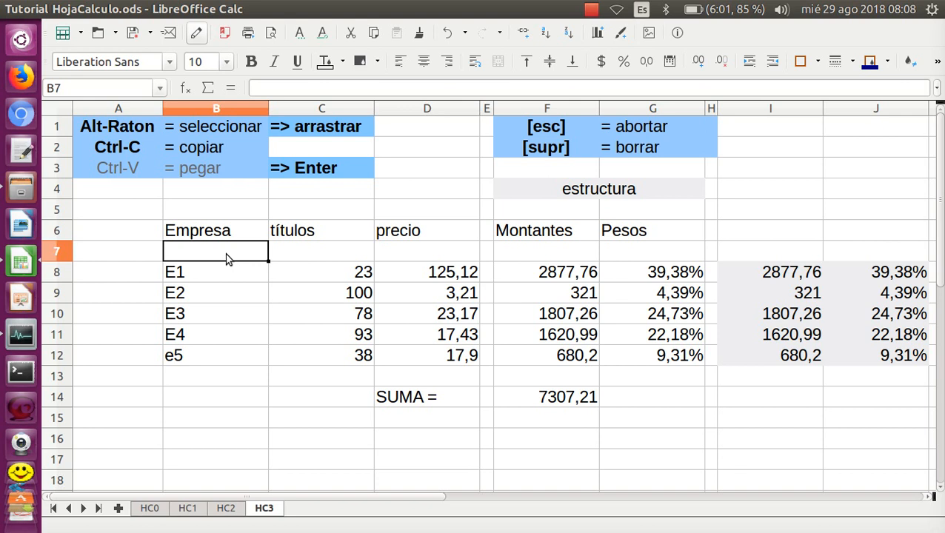
pyautogui.write('L')
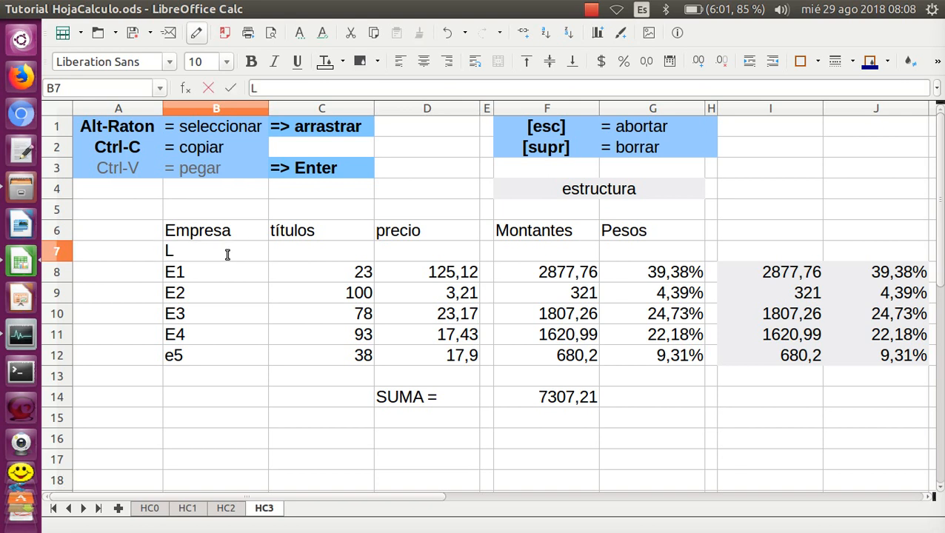
pyautogui.write('iqui')
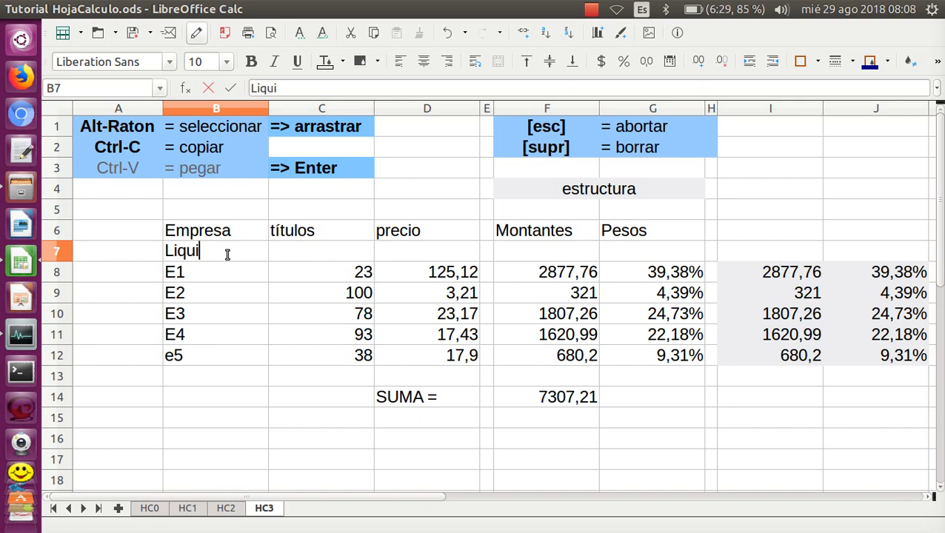
pyautogui.write('dez')
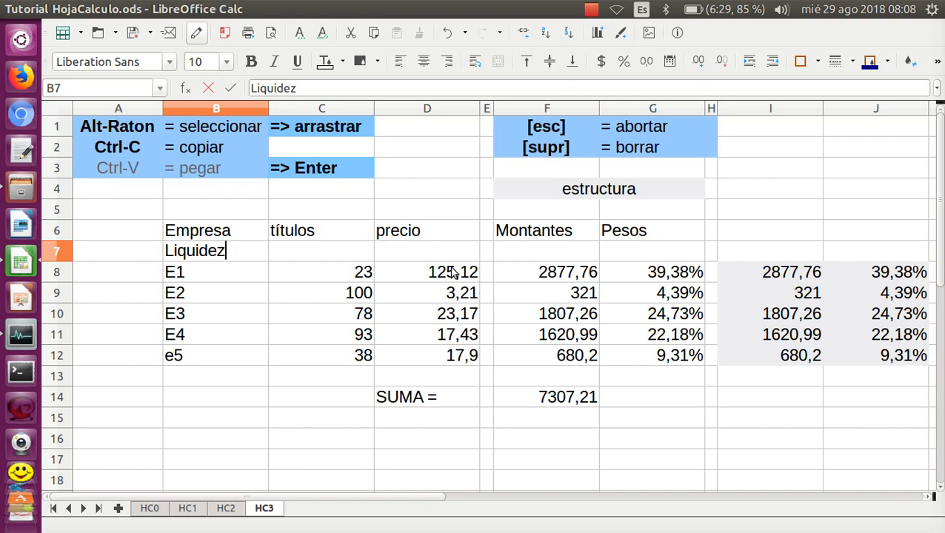
pyautogui.click(557, 254)
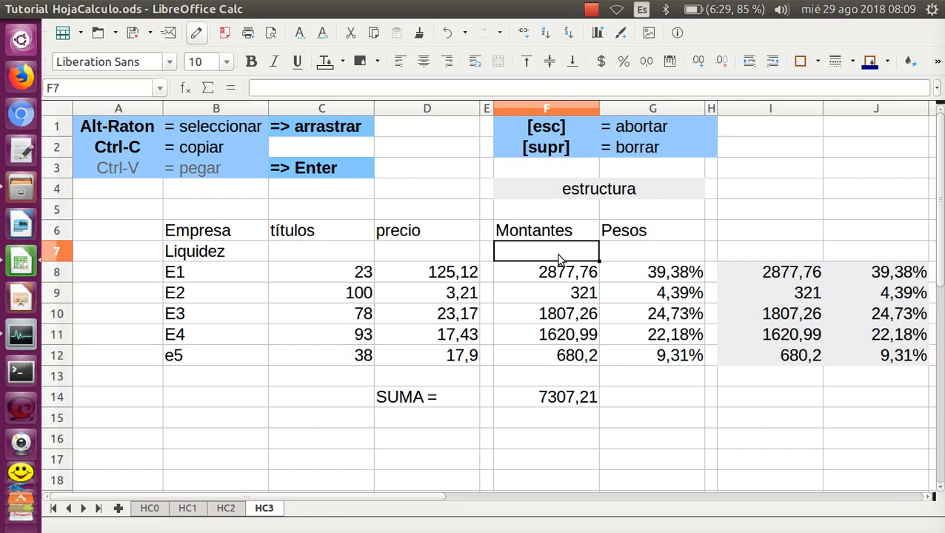
pyautogui.write('4000')
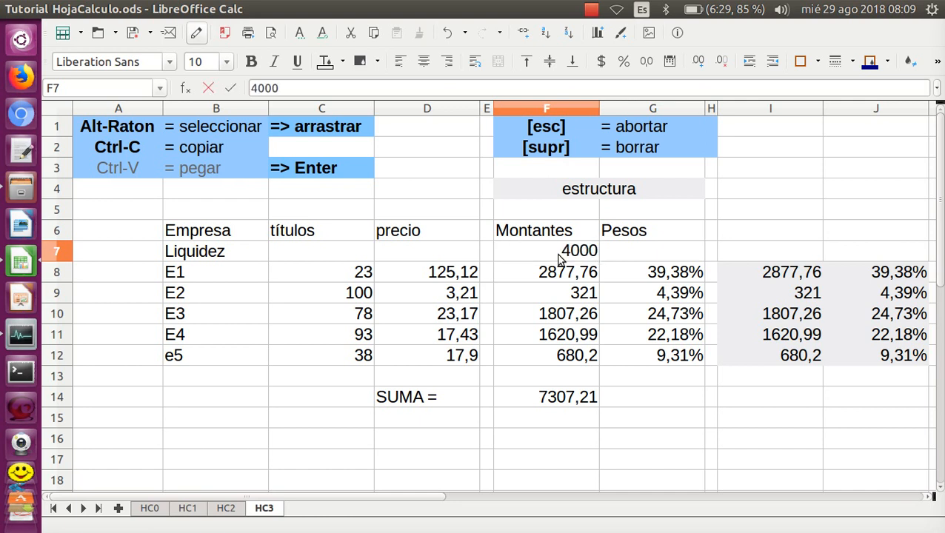
pyautogui.press('Return')
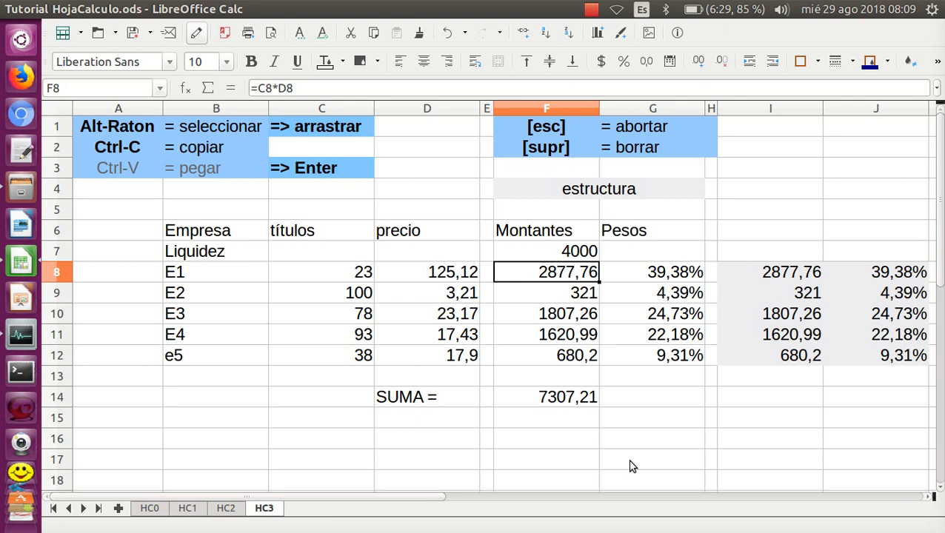
# Change the total formula in F14 to =SUMA(F7:F12) so it includes Liquidez, and check the range it covers
pyautogui.click(587, 400)
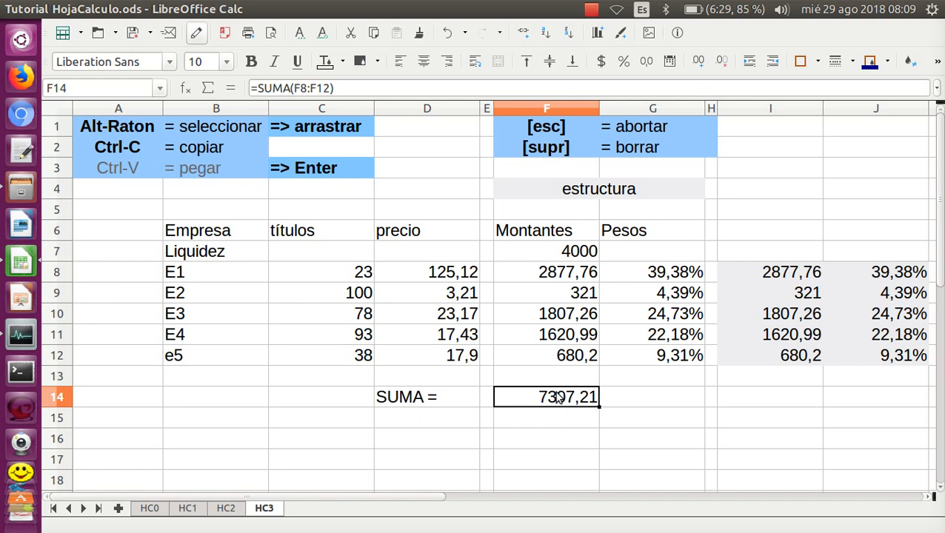
pyautogui.doubleClick(559, 398)
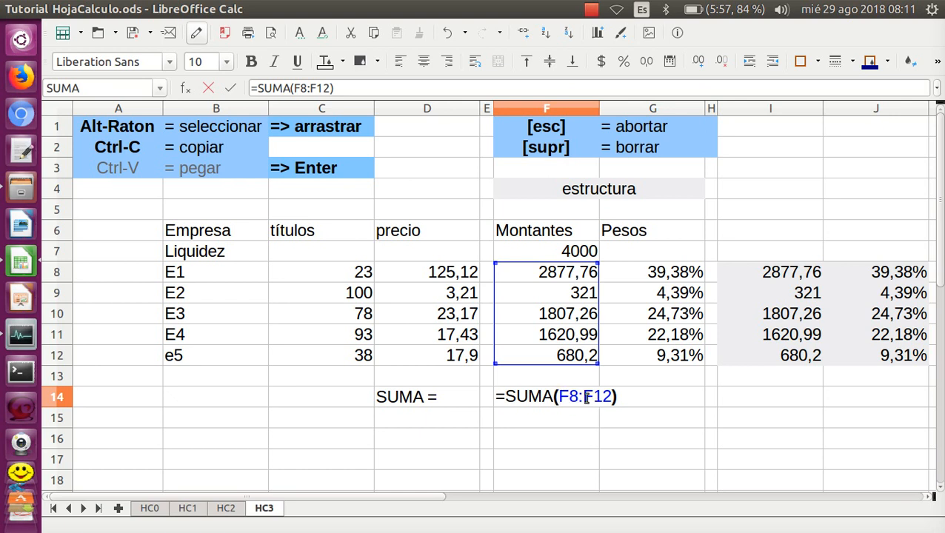
pyautogui.press('Right')
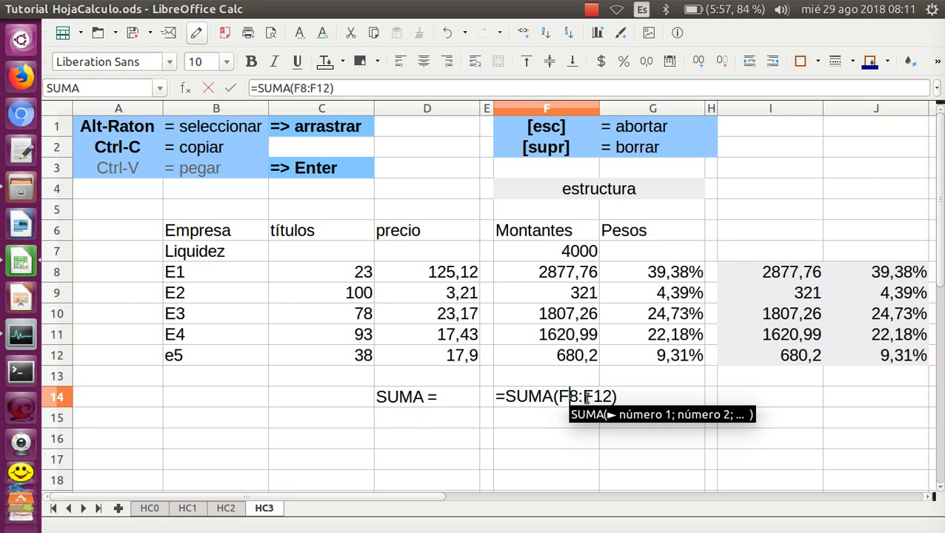
pyautogui.press('Delete')
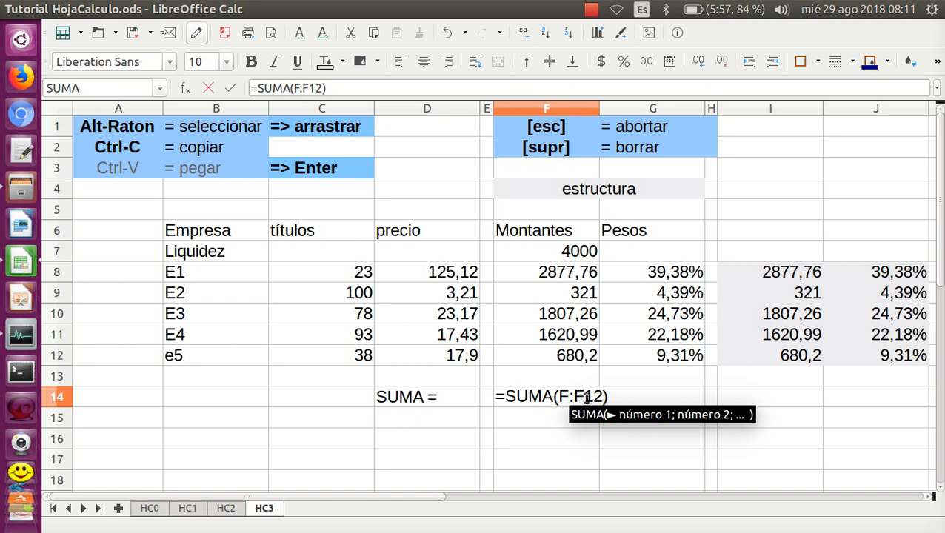
pyautogui.write('7')
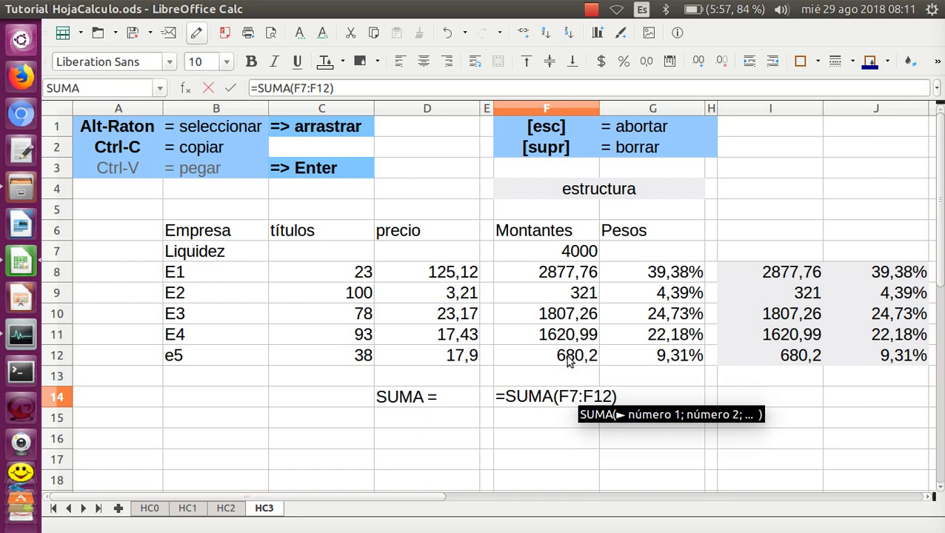
pyautogui.press('Return')
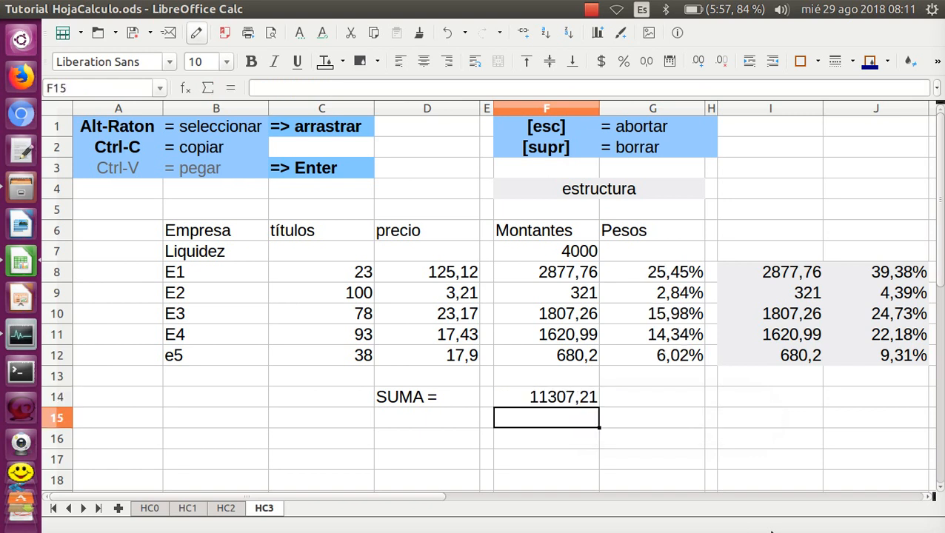
pyautogui.click(557, 403)
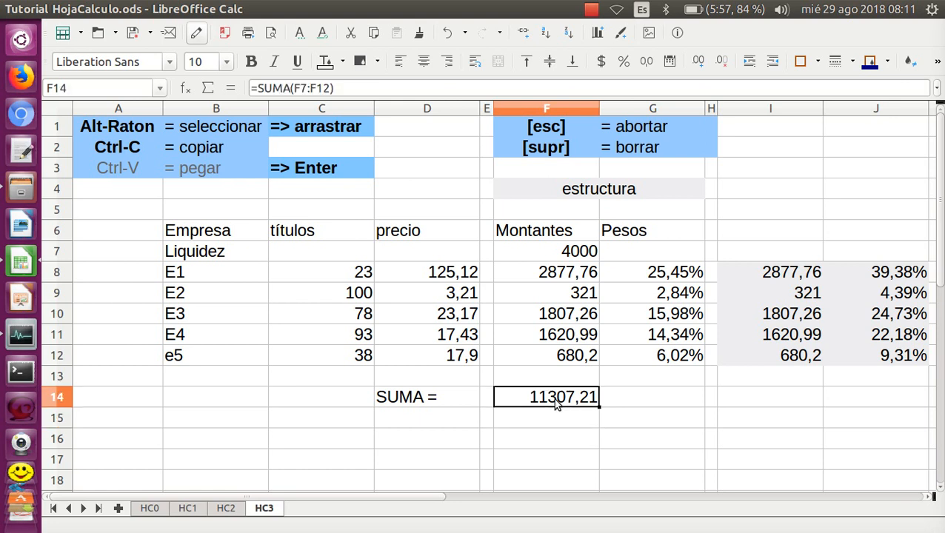
pyautogui.doubleClick(553, 398)
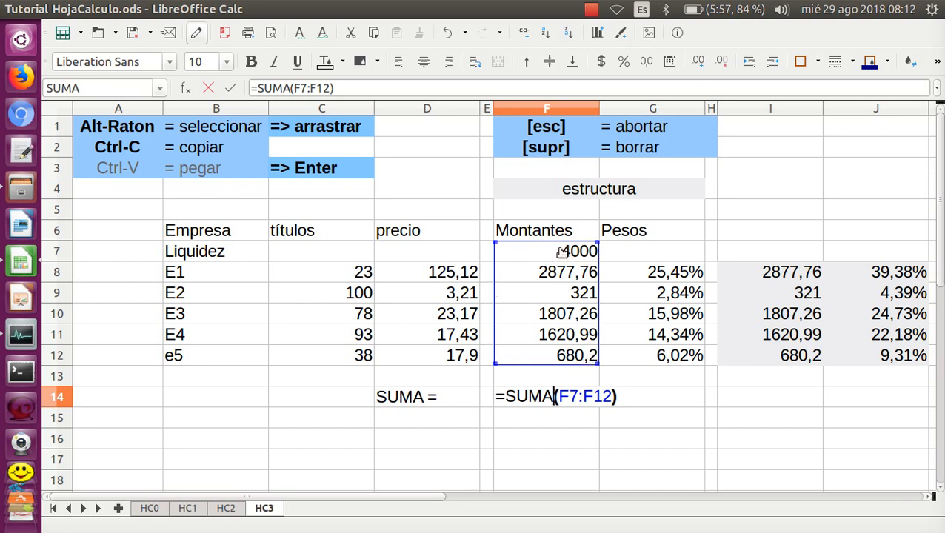
pyautogui.press('Return')
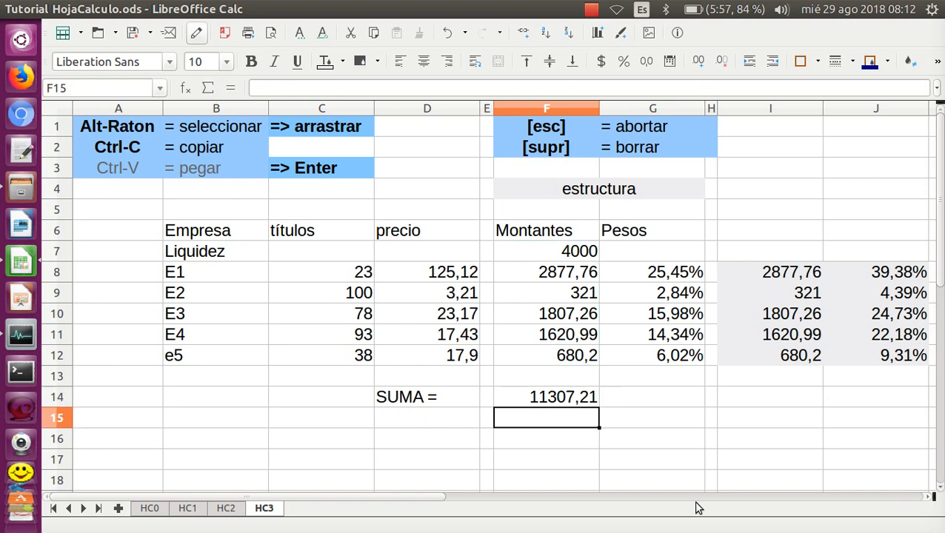
pyautogui.click(571, 400)
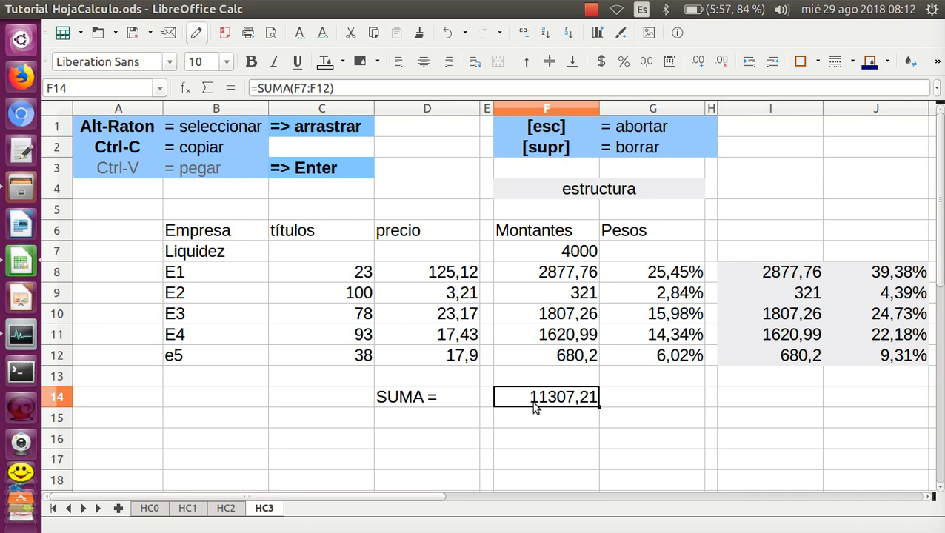
# Label the total row Patrimonio in B14 and delete the "SUMA =" text from D14
pyautogui.click(430, 397)
pyautogui.click(213, 398)
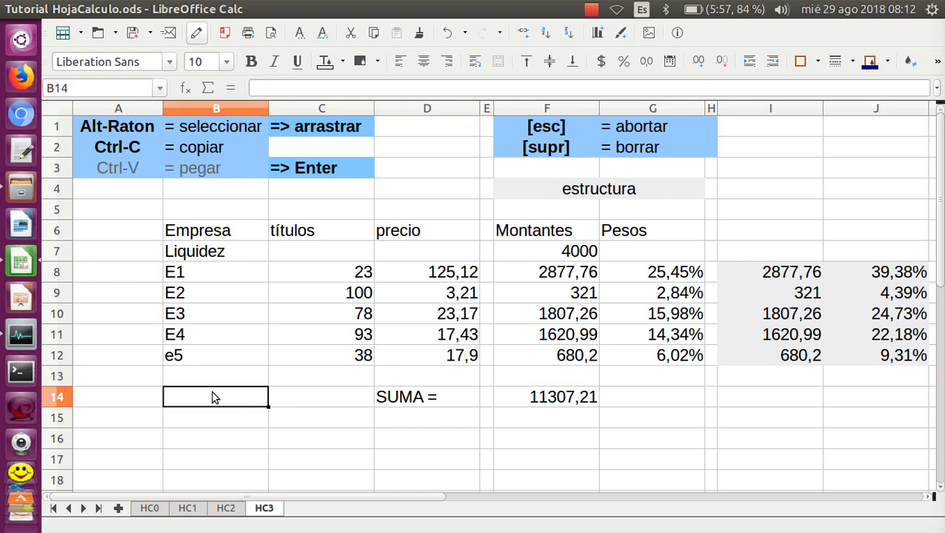
pyautogui.write('P')
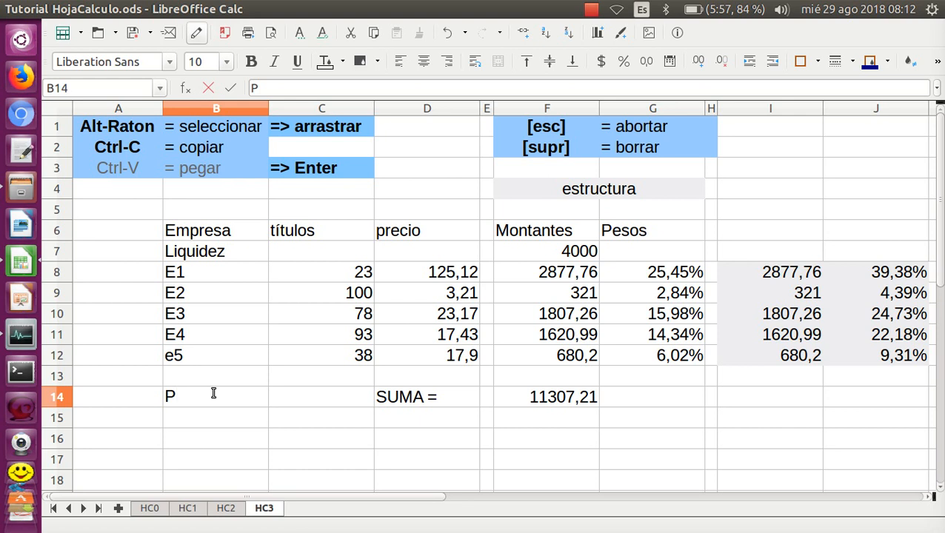
pyautogui.write('atrimonio')
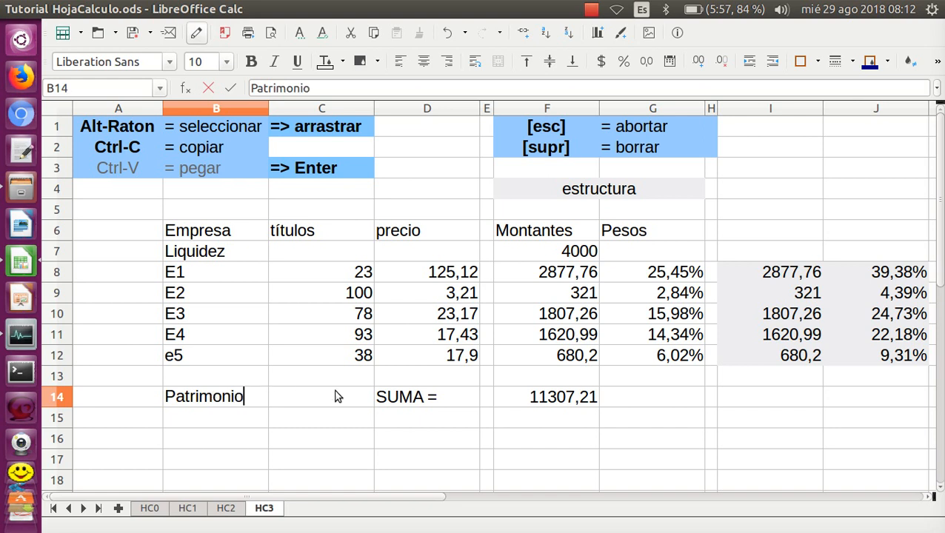
pyautogui.click(432, 410)
pyautogui.hotkey('ctrl', 'c')
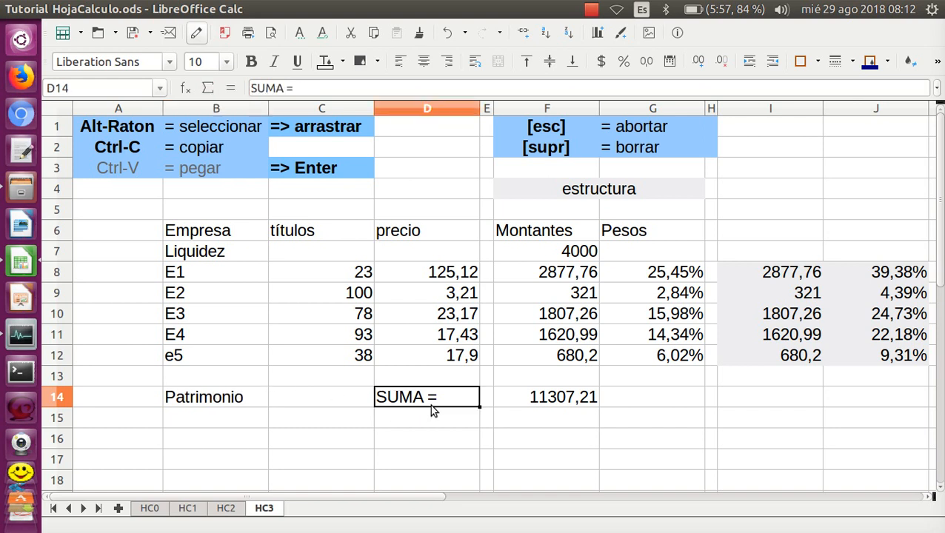
pyautogui.press('Delete')
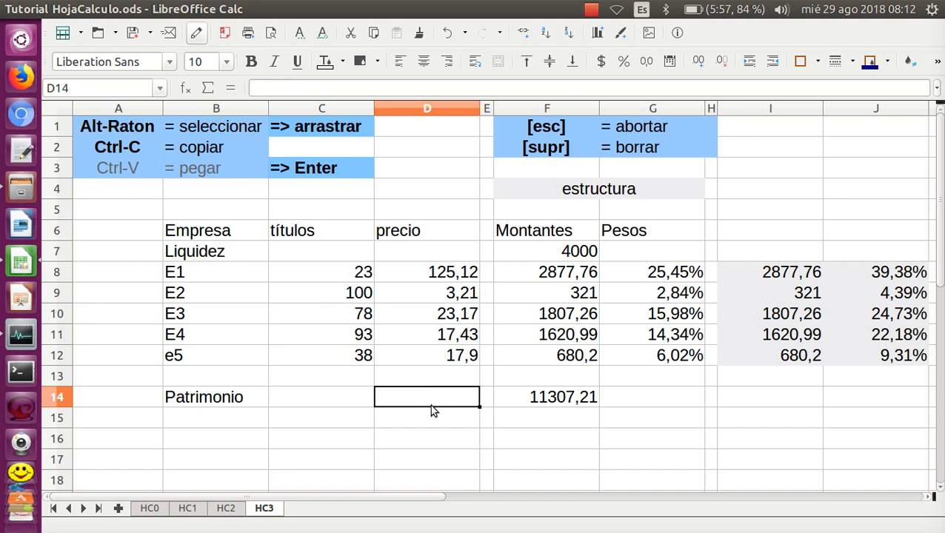
pyautogui.click(709, 441)
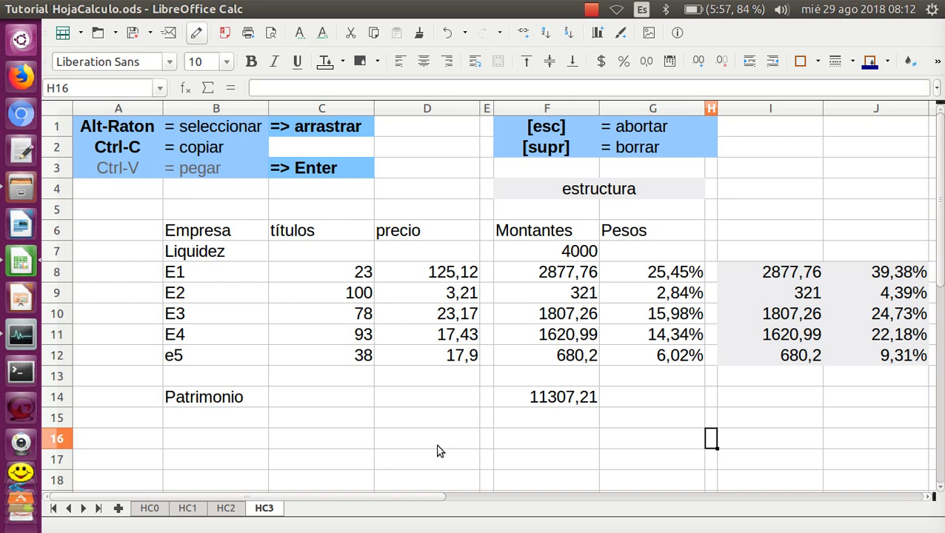
pyautogui.click(57, 377)
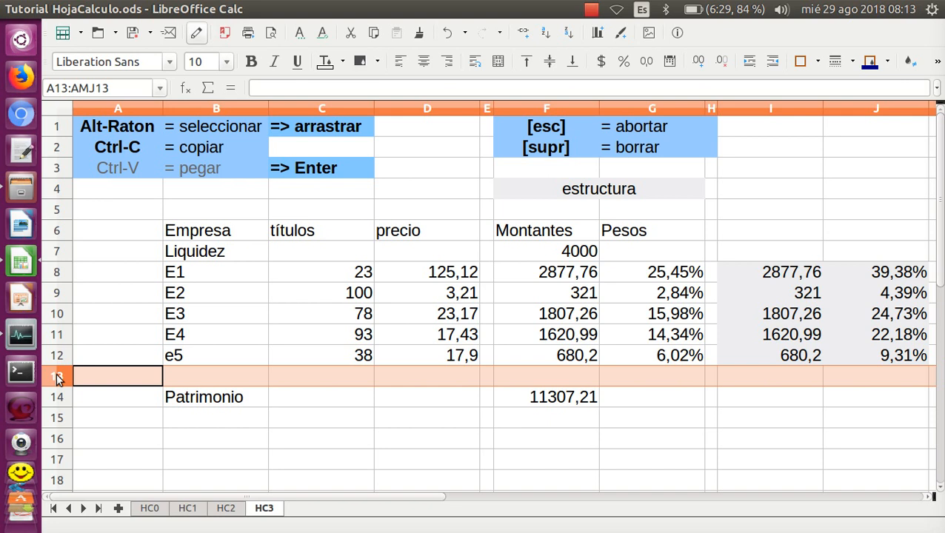
pyautogui.rightClick(60, 379)
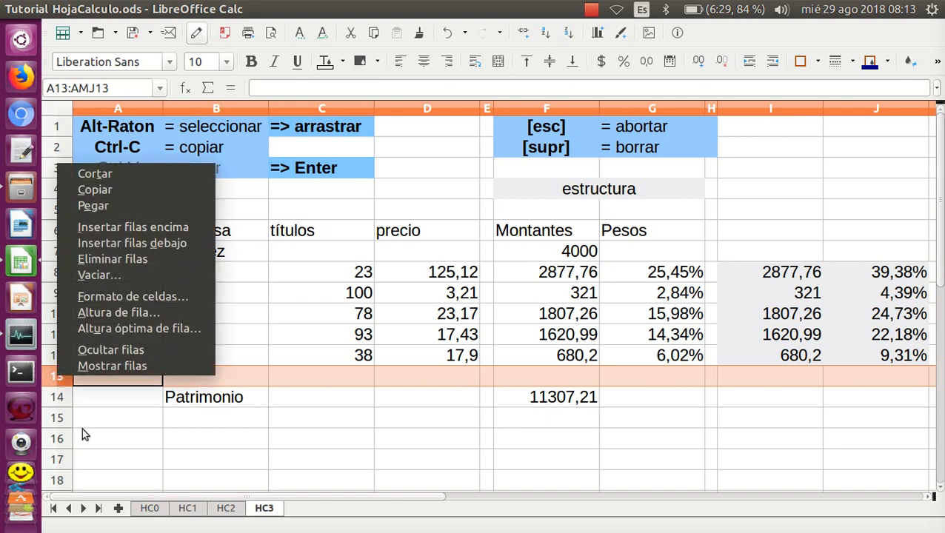
pyautogui.click(114, 434)
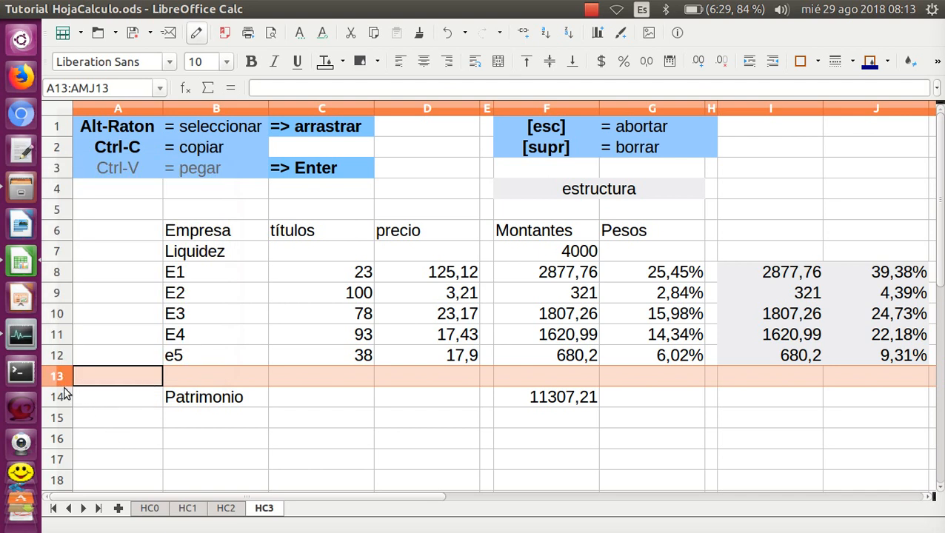
pyautogui.click(145, 443)
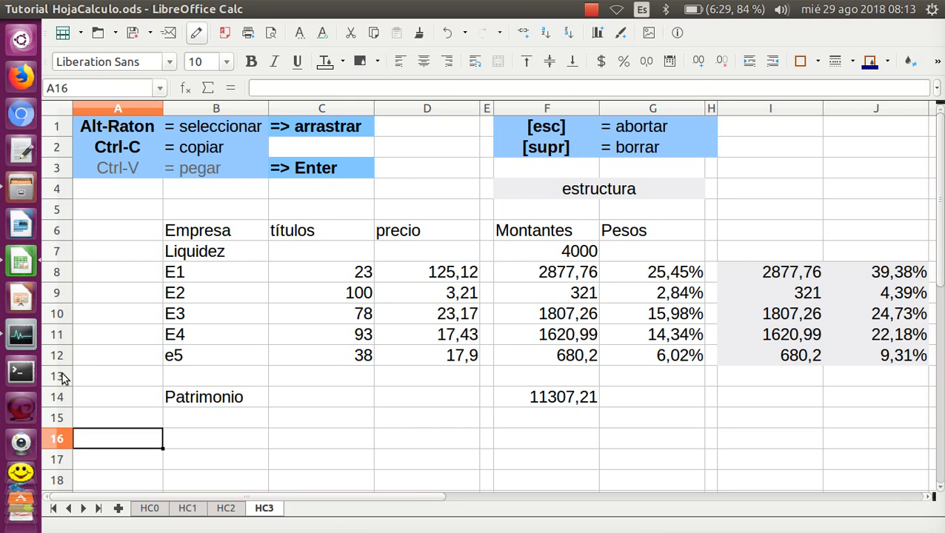
# Delete the empty row 13 between the e5 row and the Patrimonio row
pyautogui.click(58, 379)
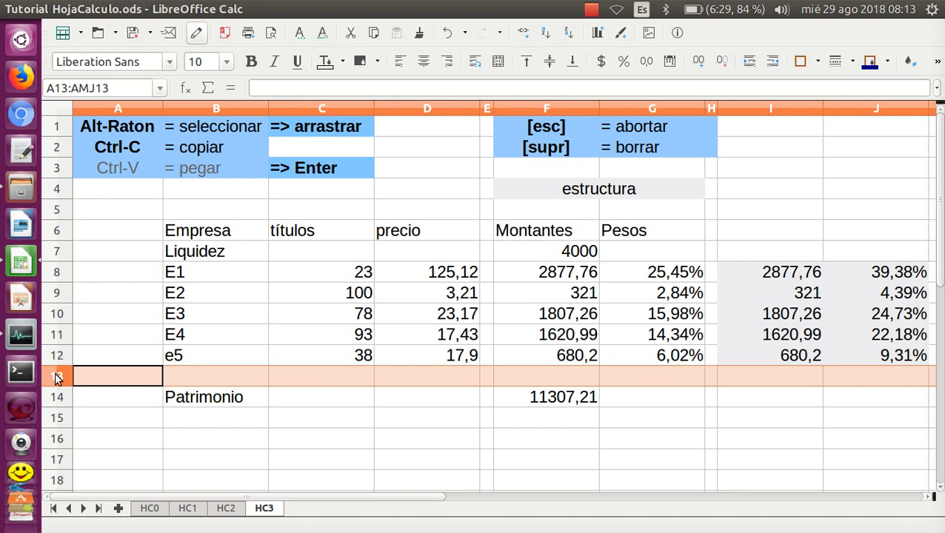
pyautogui.rightClick(57, 378)
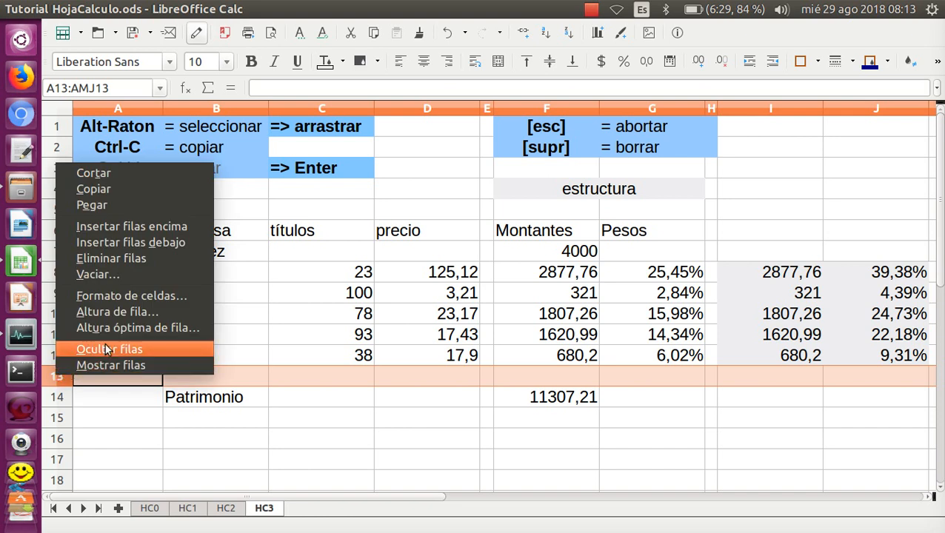
pyautogui.click(111, 258)
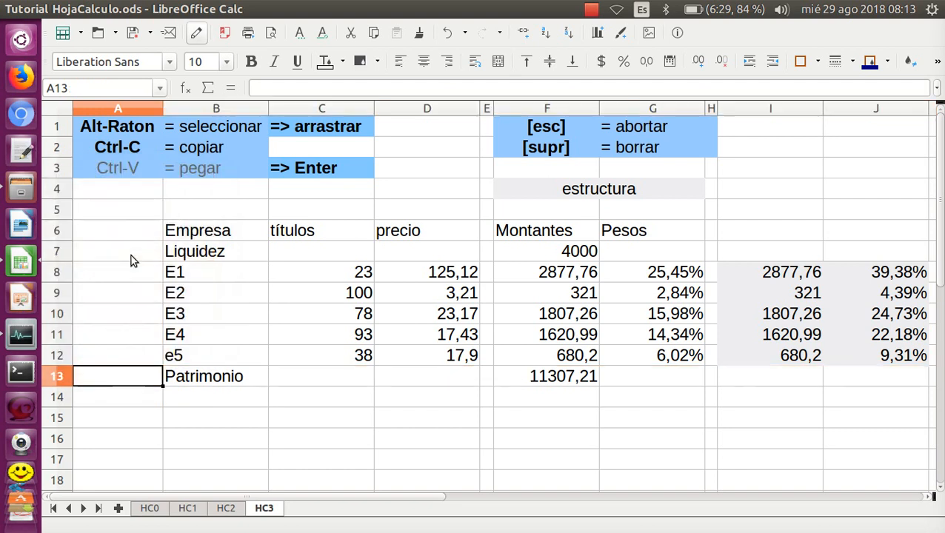
pyautogui.click(317, 438)
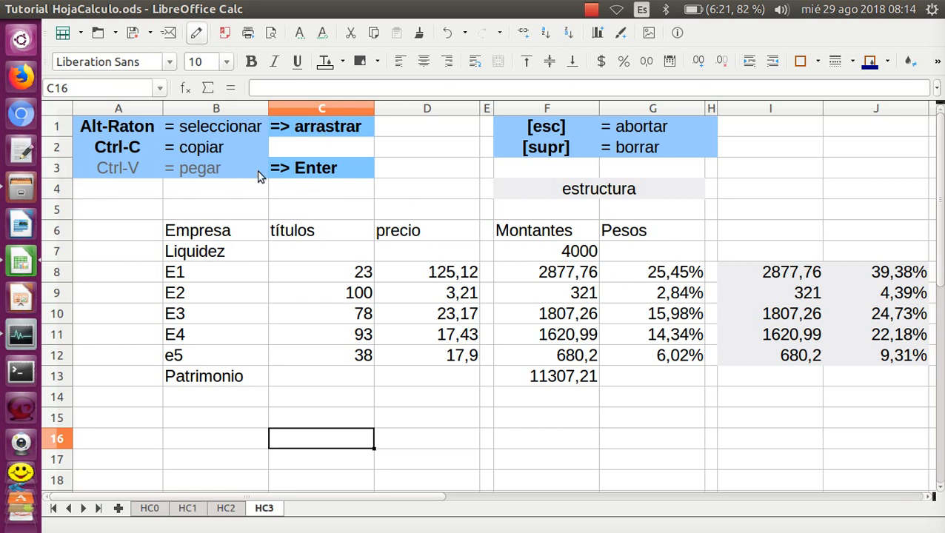
# Delete rows 1 to 3, which hold the blue keyboard shortcut notes above the estructura heading
pyautogui.click(56, 171)
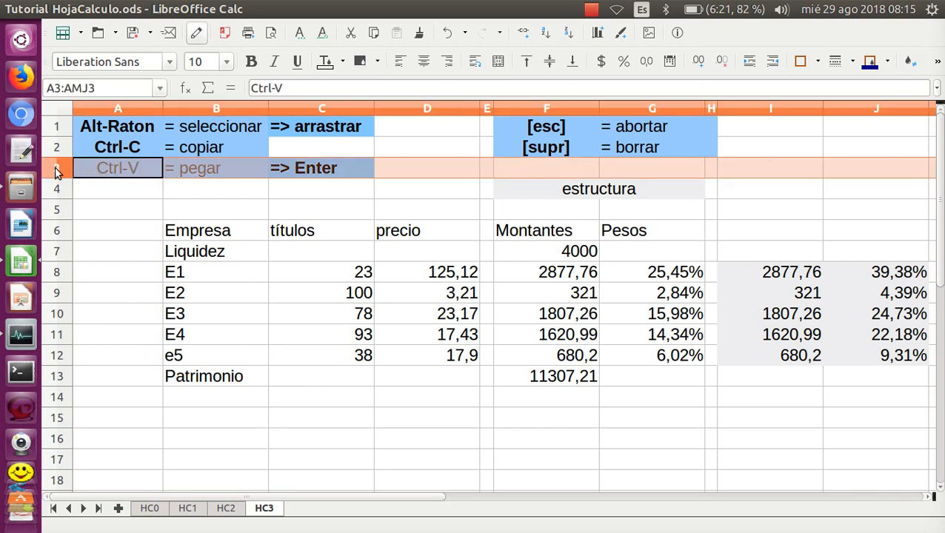
pyautogui.click(58, 126)
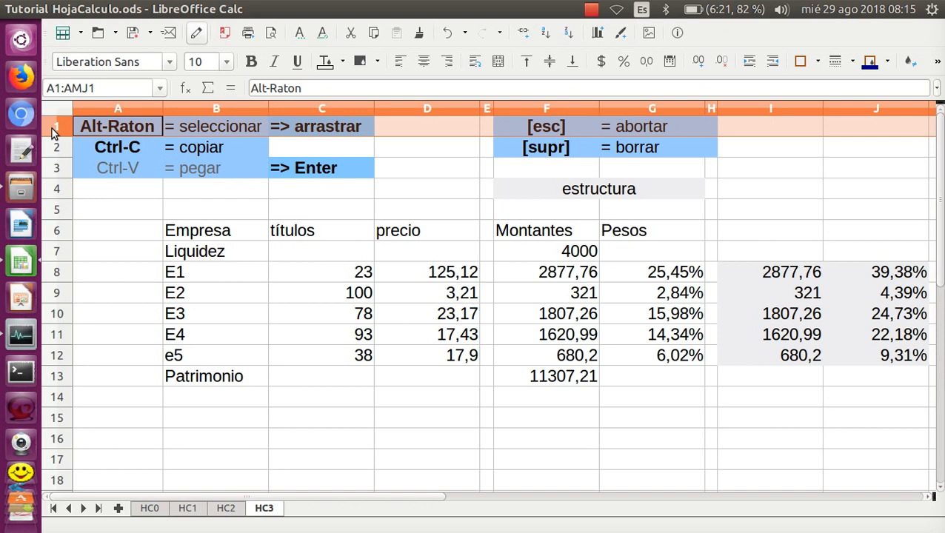
pyautogui.moveTo(52, 135); pyautogui.dragTo(53, 142)
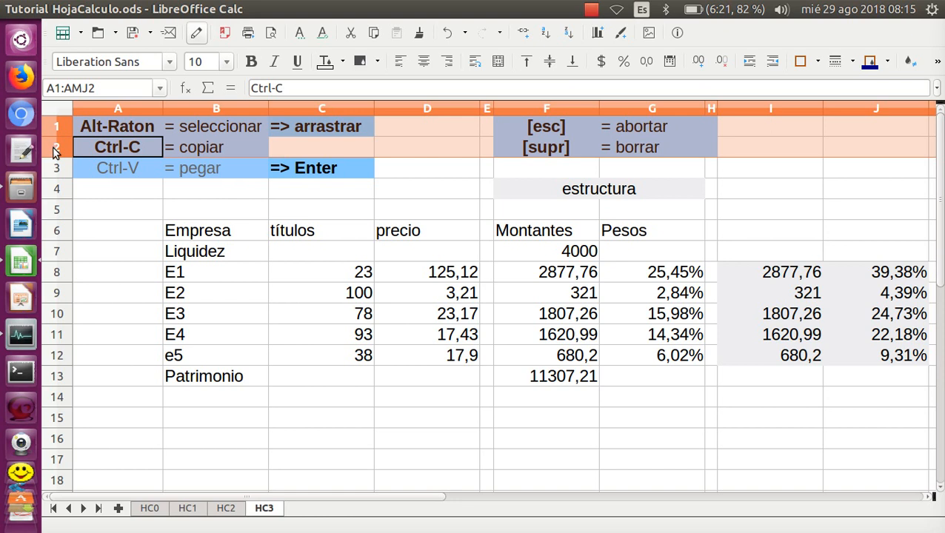
pyautogui.moveTo(54, 163)
pyautogui.mouseDown()
pyautogui.moveTo(54, 242)
pyautogui.moveTo(57, 148)
pyautogui.moveTo(56, 193)
pyautogui.moveTo(56, 173)
pyautogui.mouseUp()
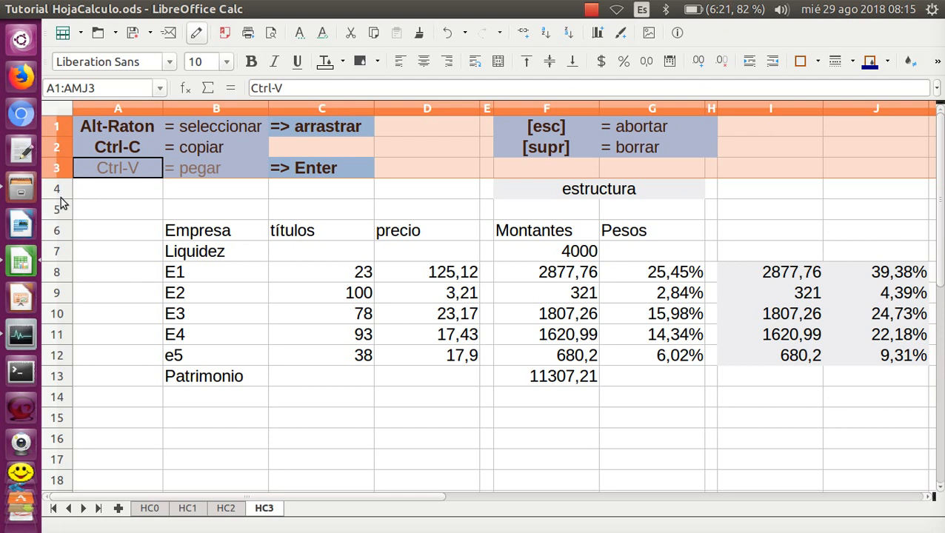
pyautogui.rightClick(56, 145)
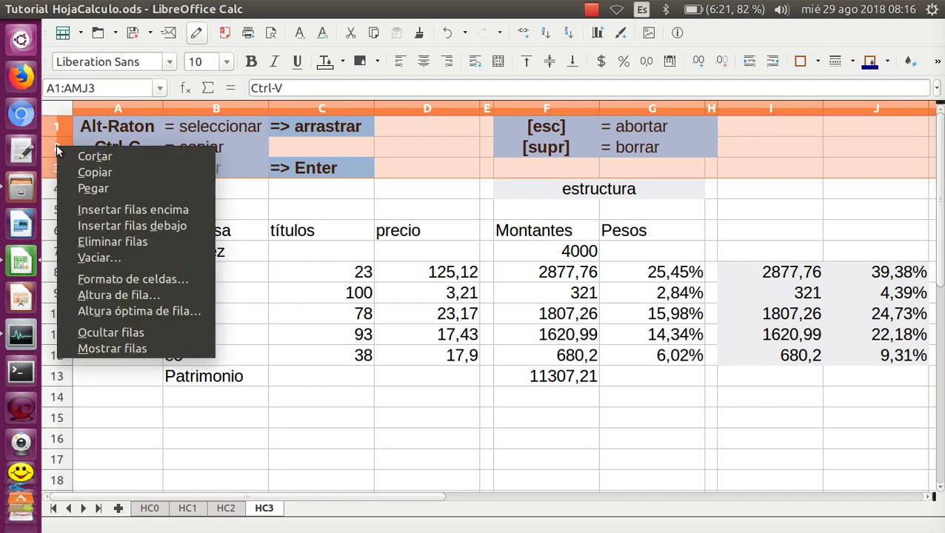
pyautogui.click(97, 244)
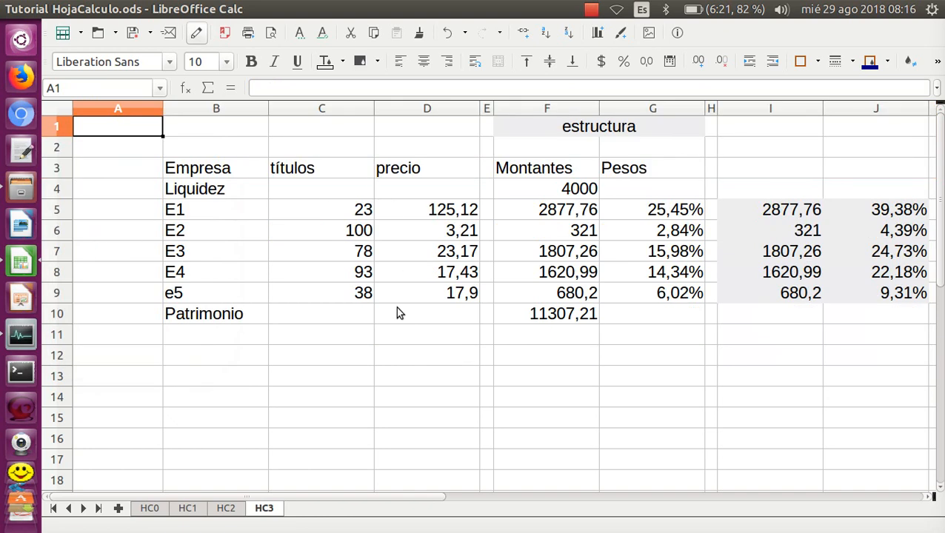
# Delete columns I and J, which hold the shaded copy of the amounts and weights beside the table
pyautogui.scroll(-1, 409, 311)
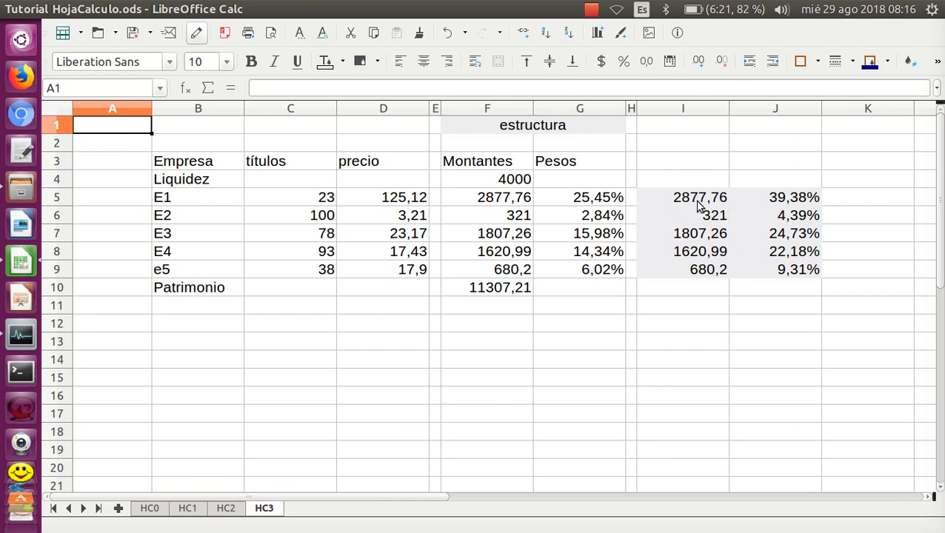
pyautogui.click(688, 108)
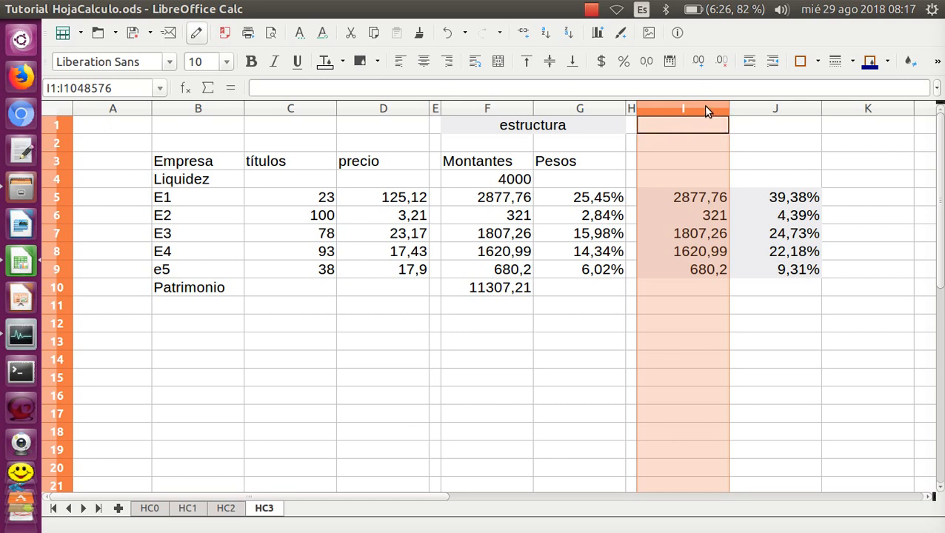
pyautogui.moveTo(659, 111); pyautogui.dragTo(751, 111)
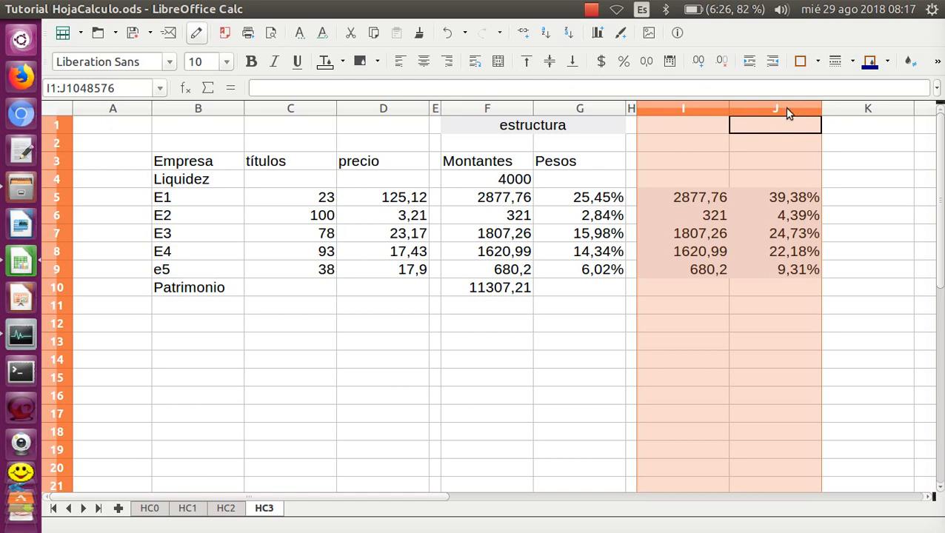
pyautogui.rightClick(737, 110)
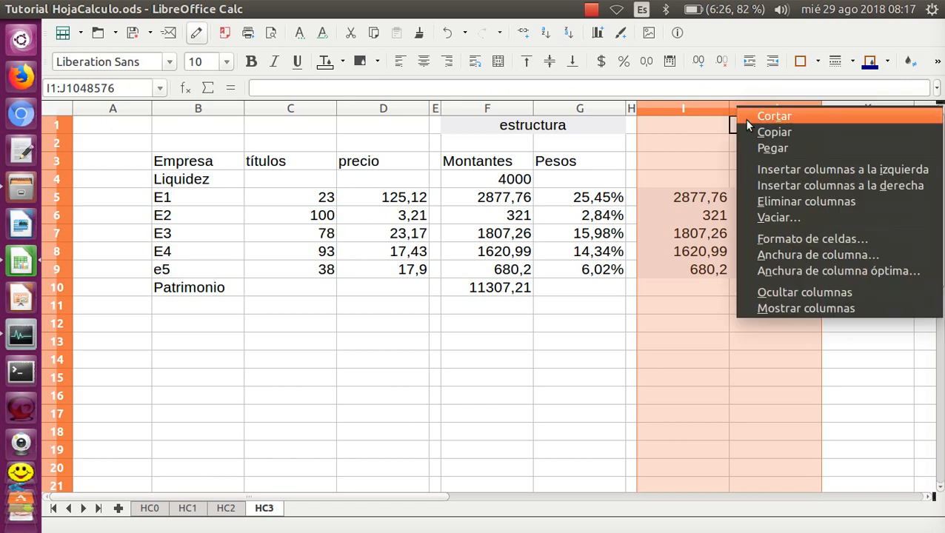
pyautogui.click(787, 204)
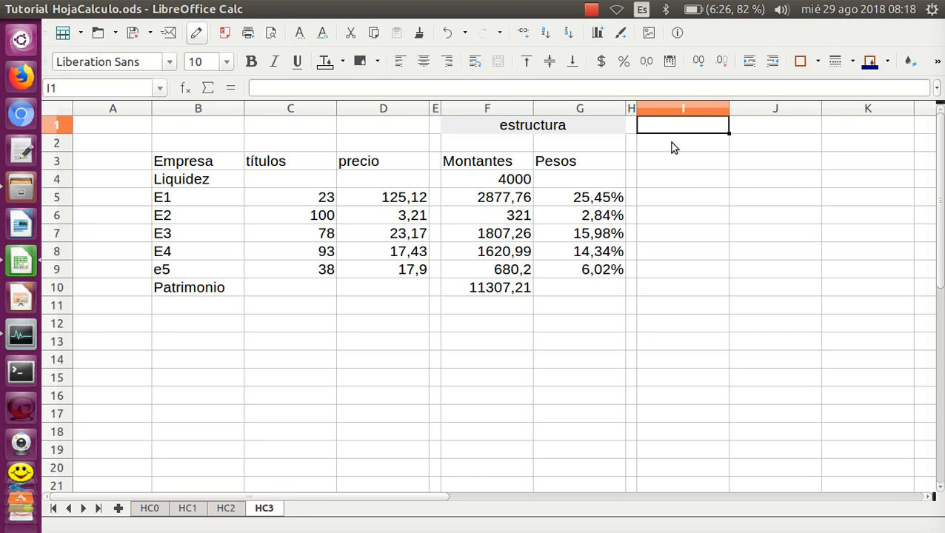
pyautogui.click(698, 109)
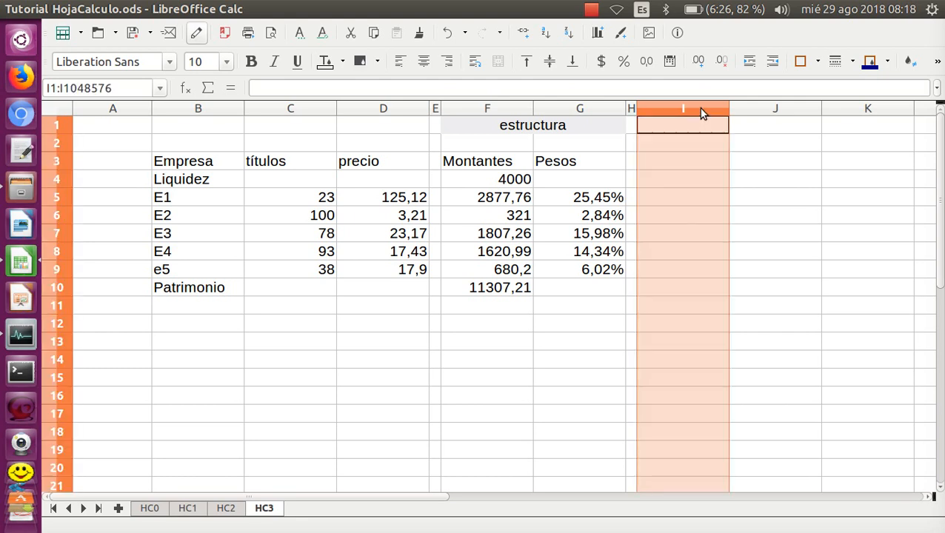
pyautogui.click(777, 111)
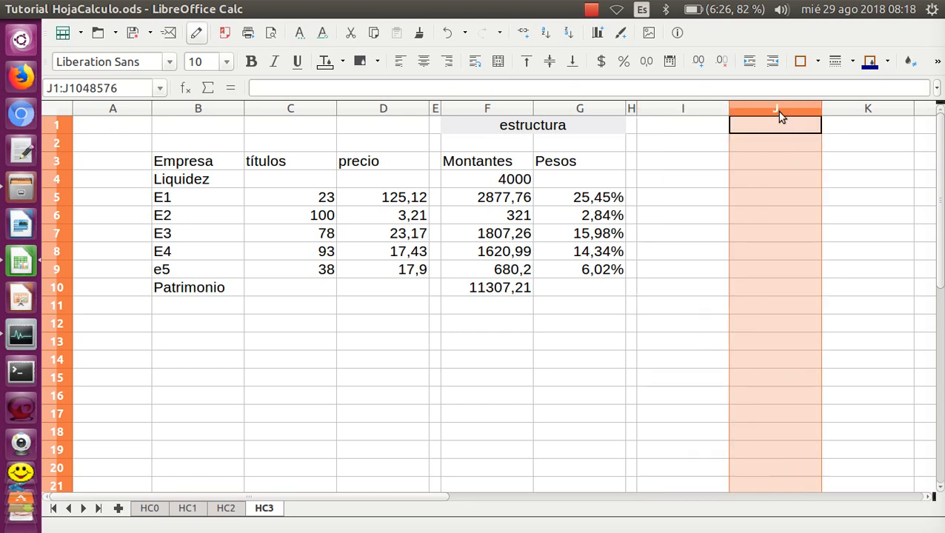
pyautogui.click(698, 111)
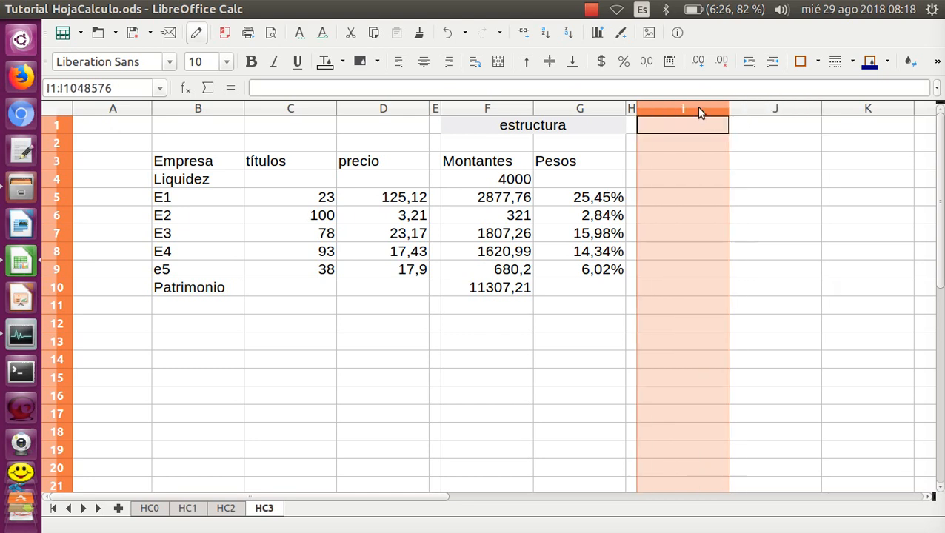
pyautogui.click(778, 112)
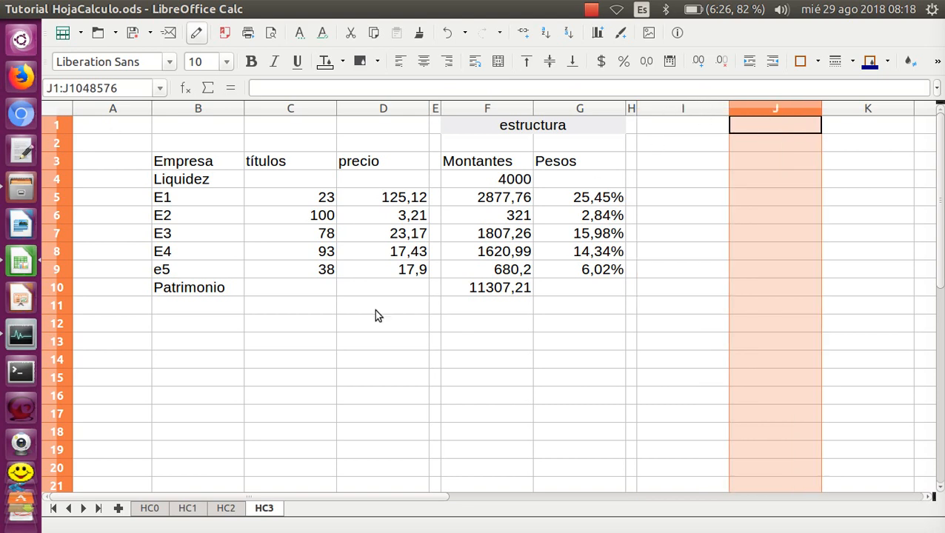
pyautogui.click(846, 182)
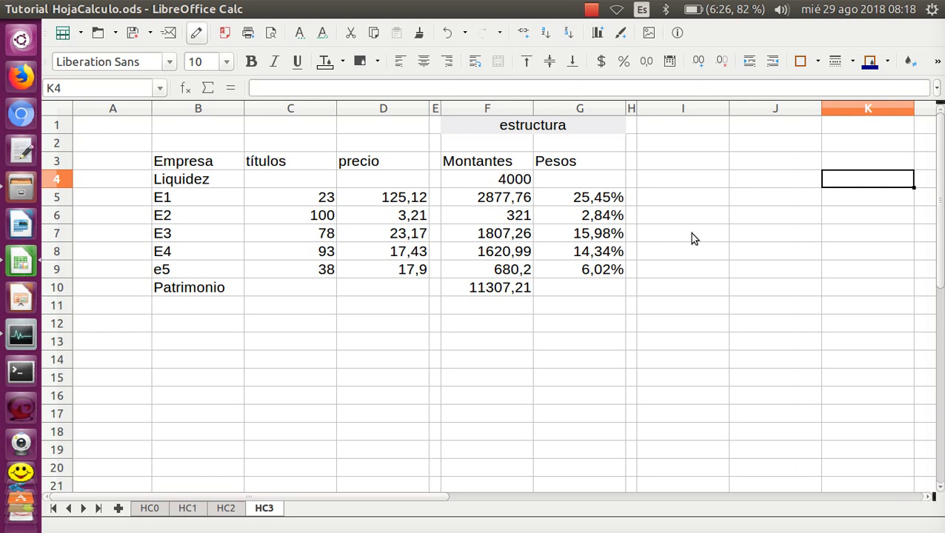
pyautogui.scroll(1, 692, 237)
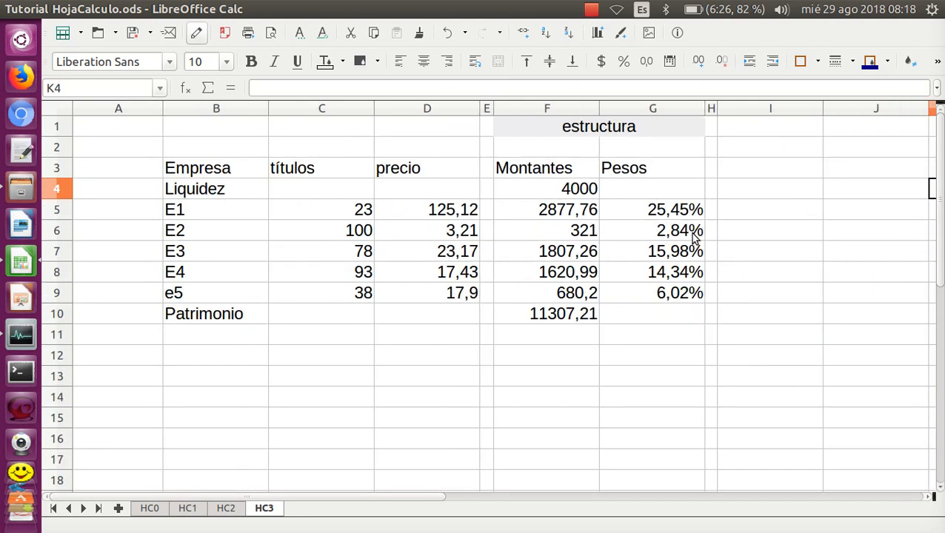
pyautogui.scroll(1, 692, 237)
pyautogui.scroll(1, 693, 237)
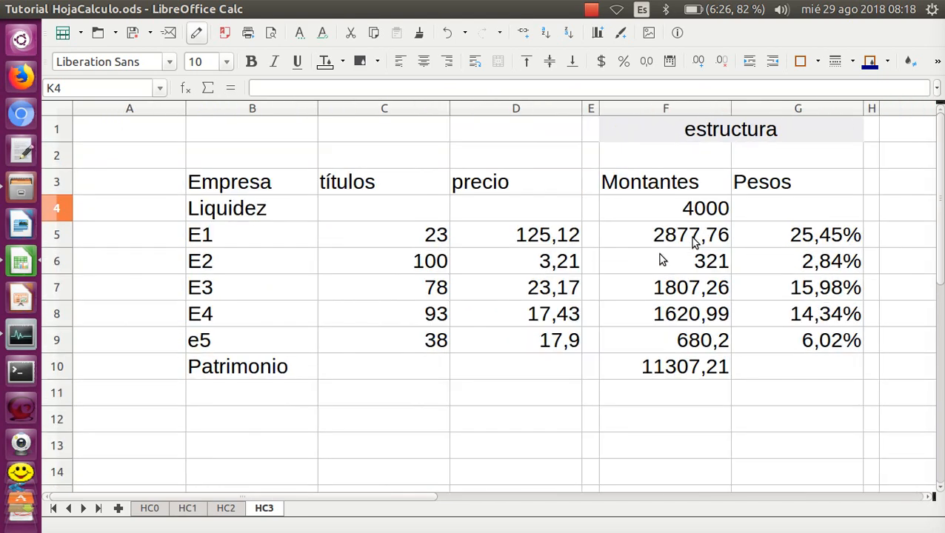
pyautogui.scroll(-1, 659, 254)
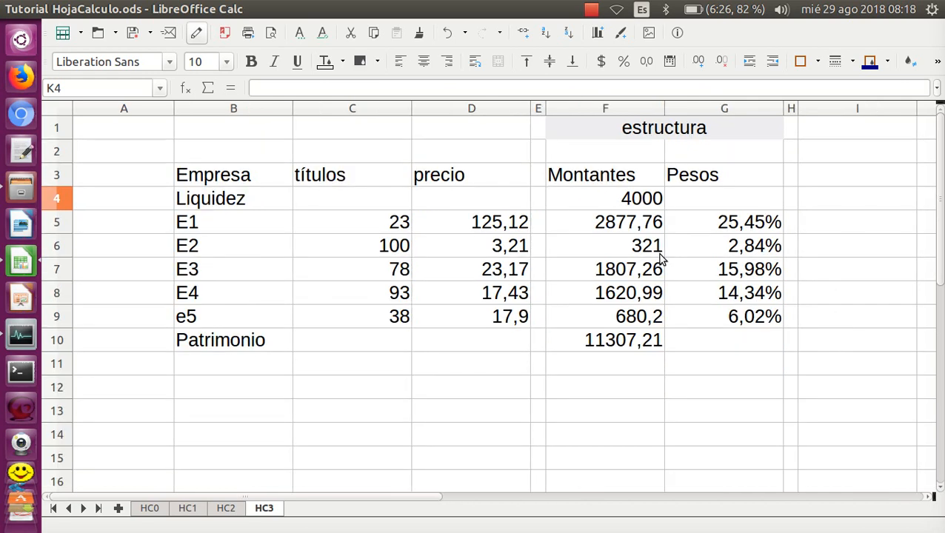
pyautogui.scroll(-1, 658, 253)
pyautogui.scroll(1, 658, 254)
pyautogui.click(591, 10)
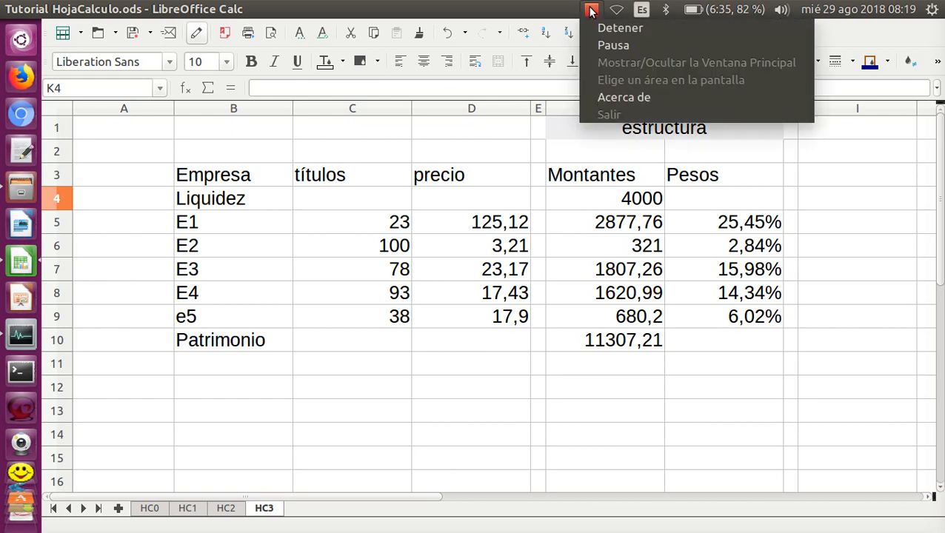